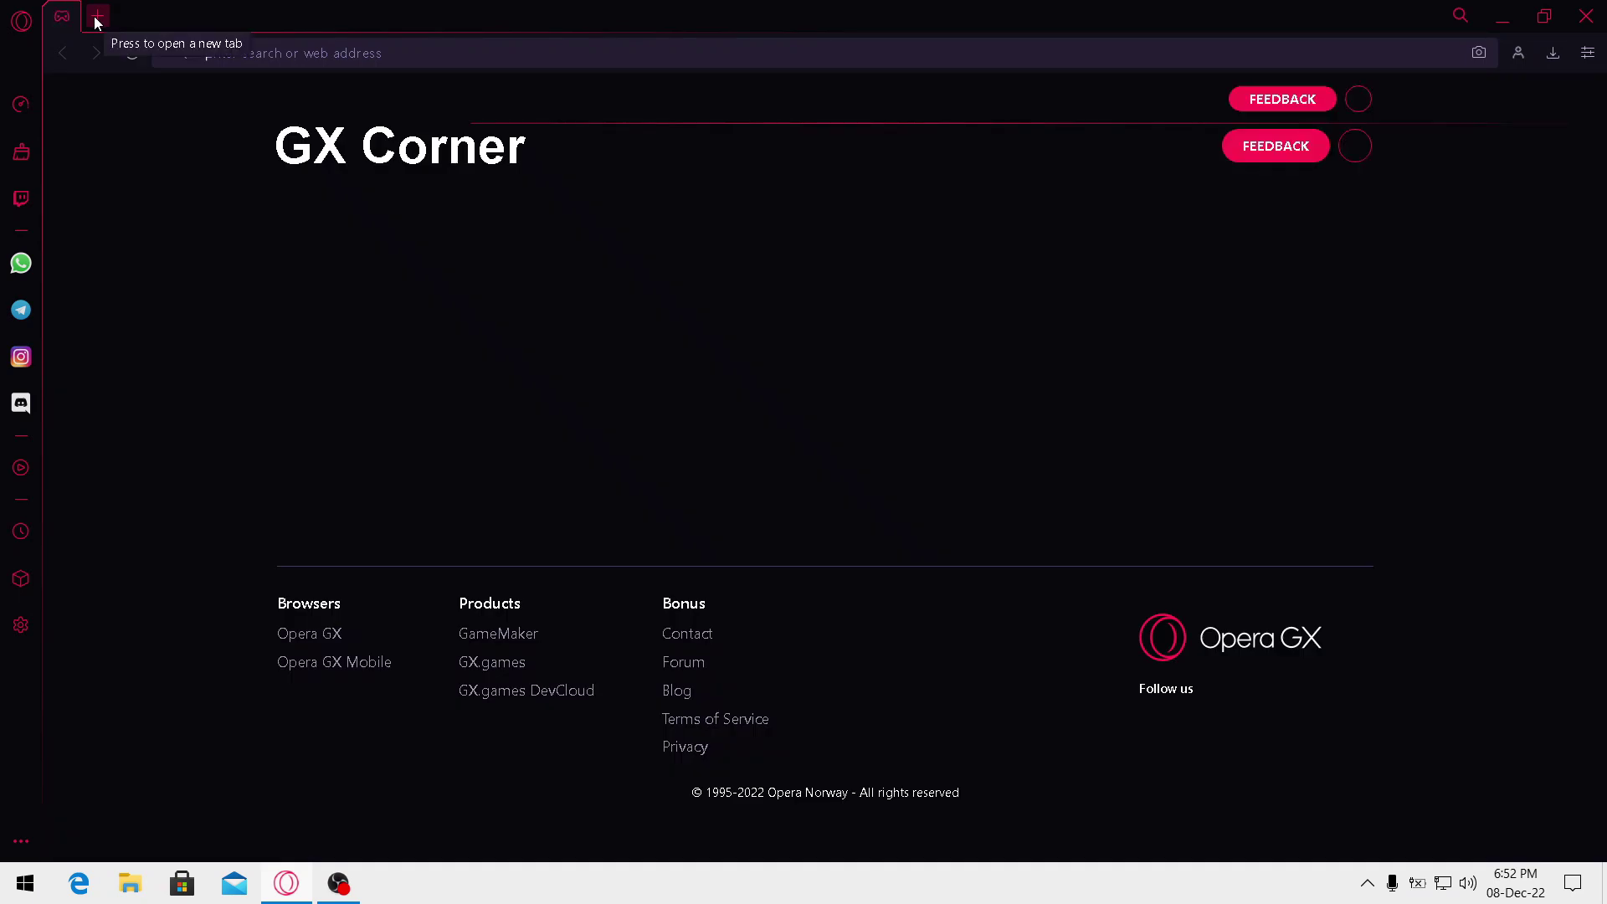
Open the MSI support page with the GT60 2OC driver downloads in a new tab
left_click(97, 16)
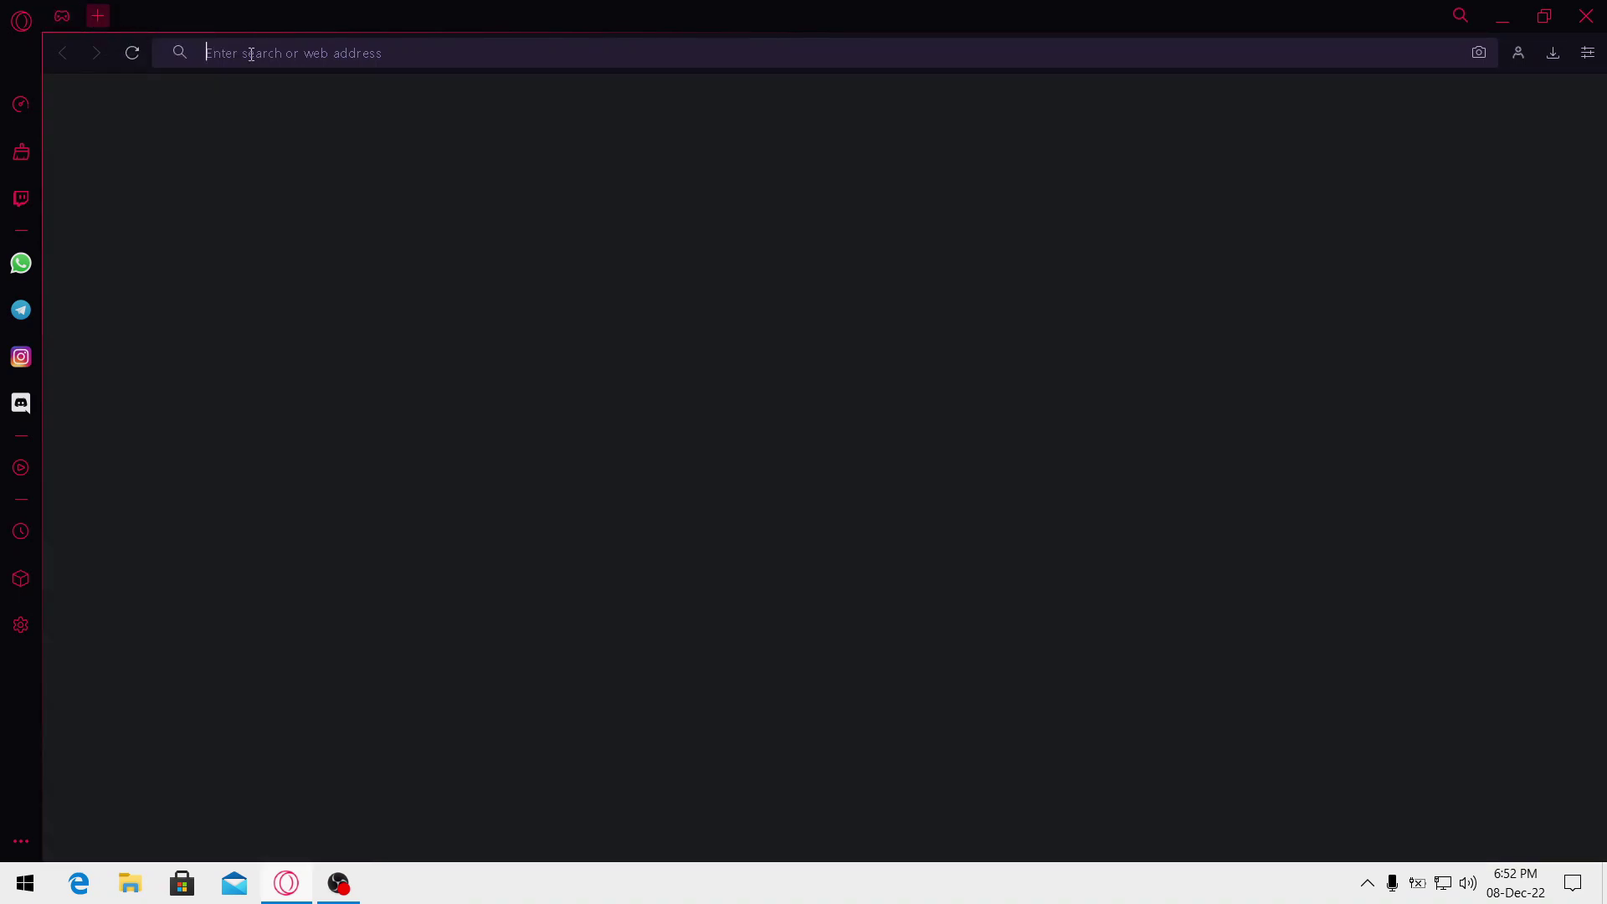
type("GT60")
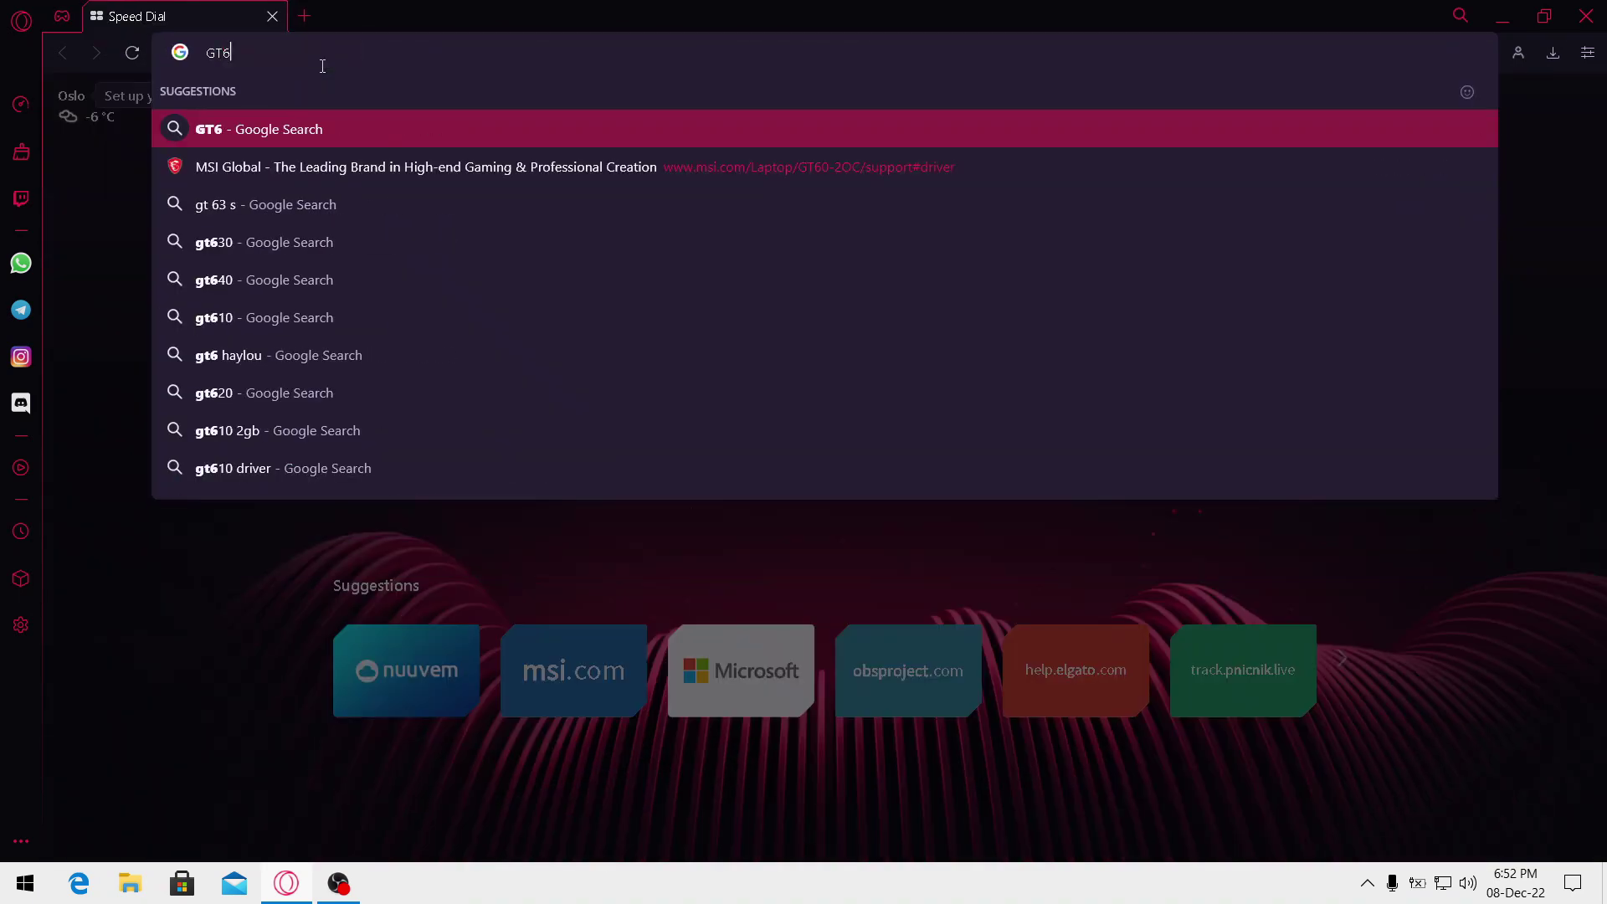
left_click(405, 177)
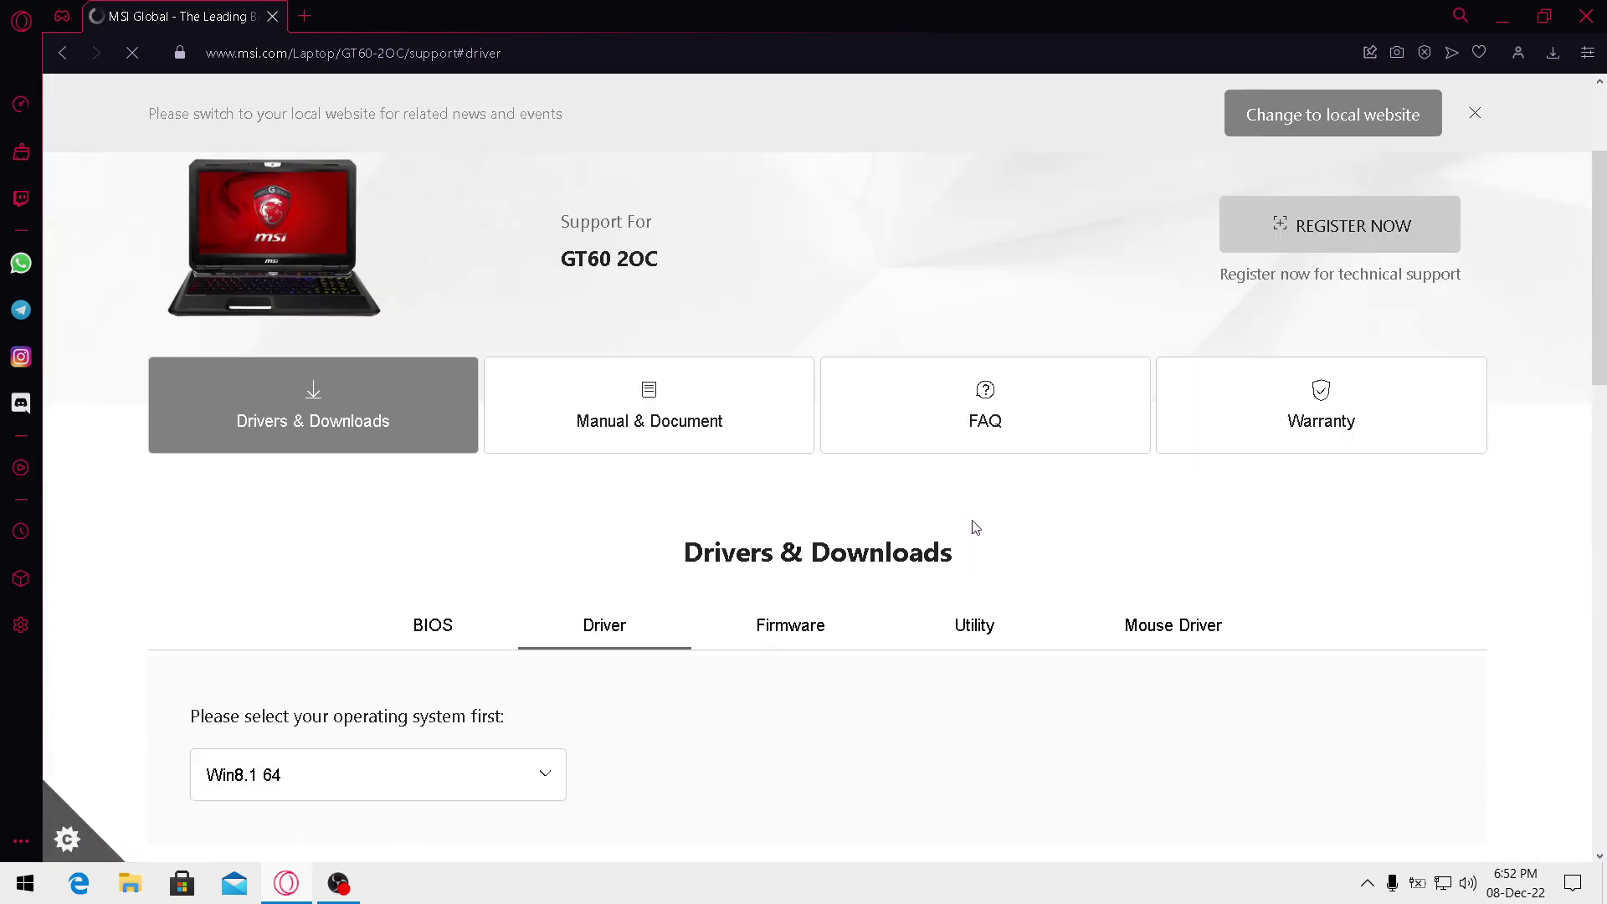
scroll(810, 539, "down", 3)
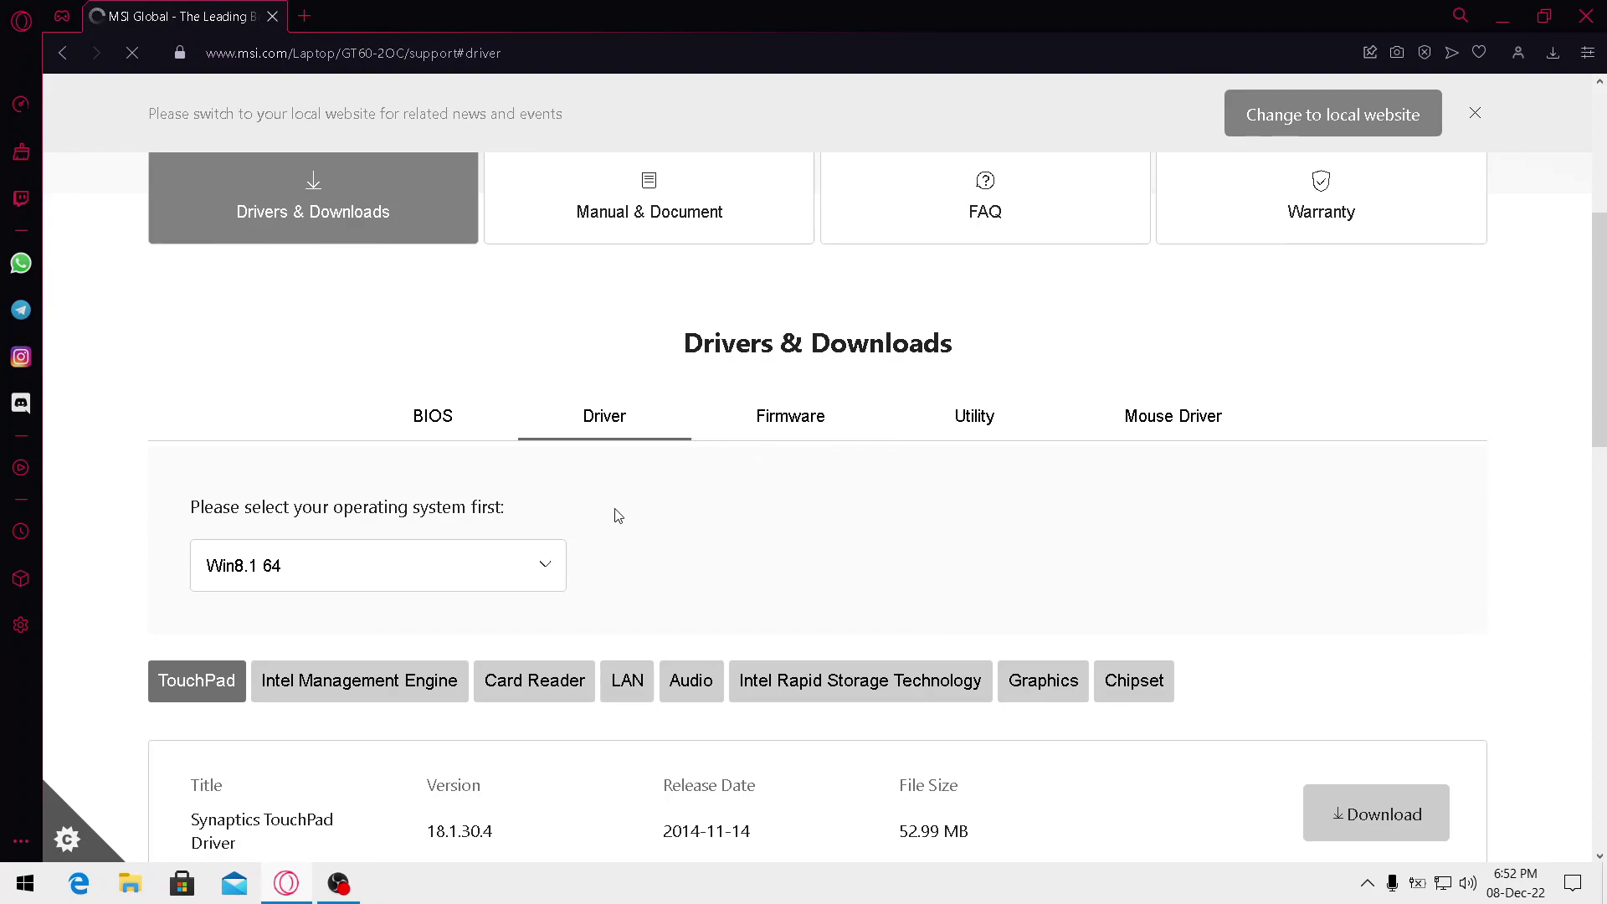
Examine the operating systems offered for the laptop's drivers and choose Win8.1 64
left_click(536, 567)
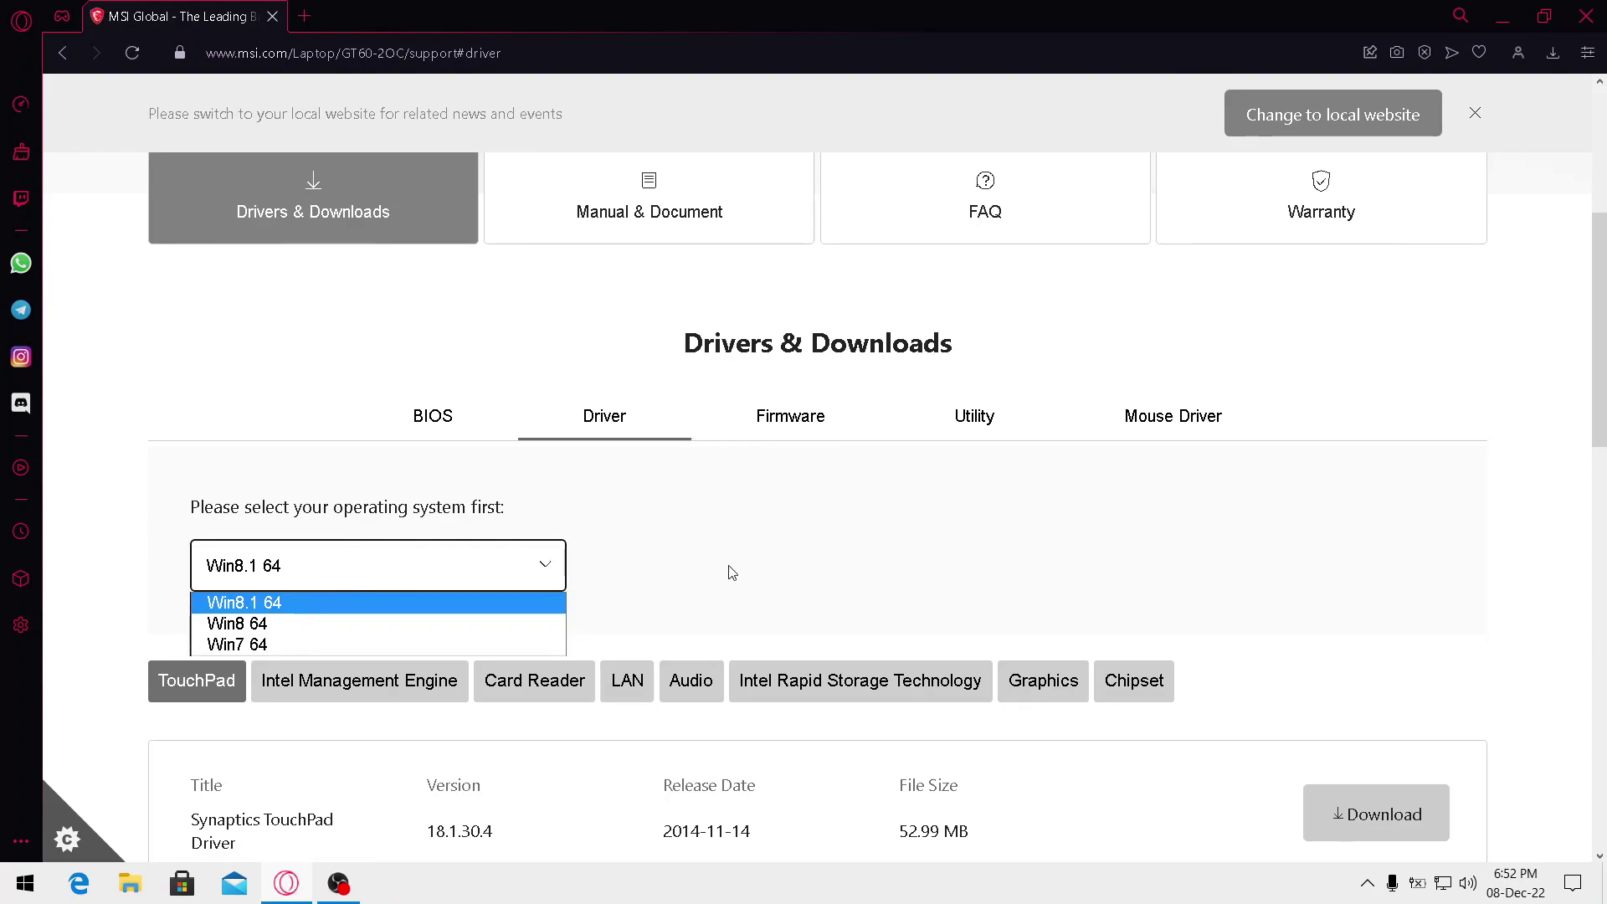
left_click(725, 578)
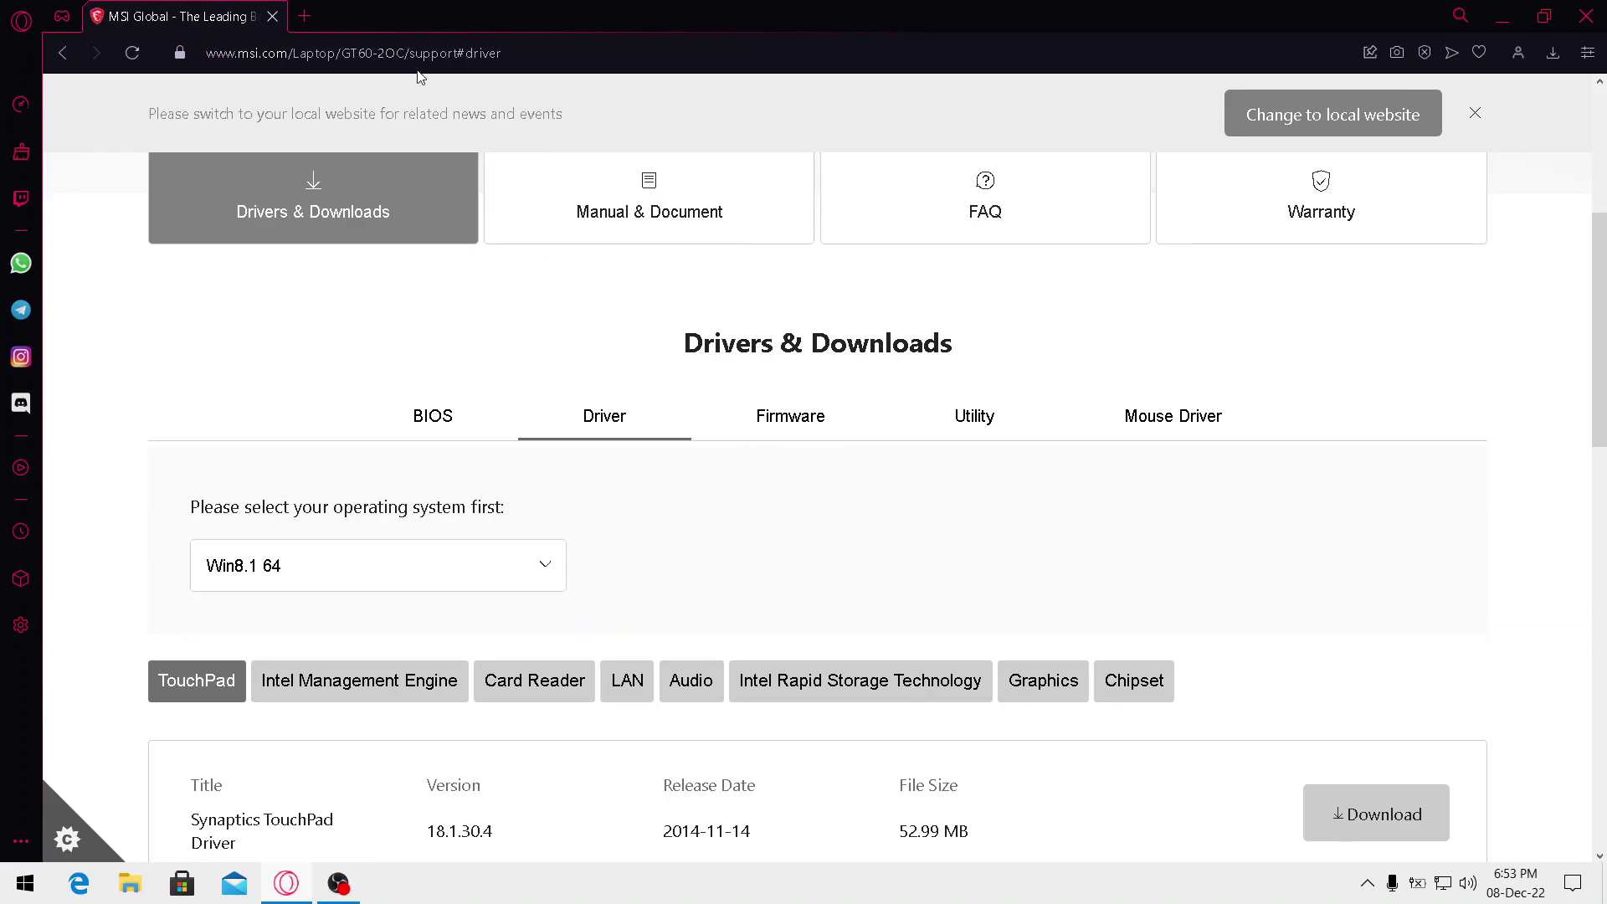
scroll(388, 215, "up", 5)
scroll(520, 380, "down", 4)
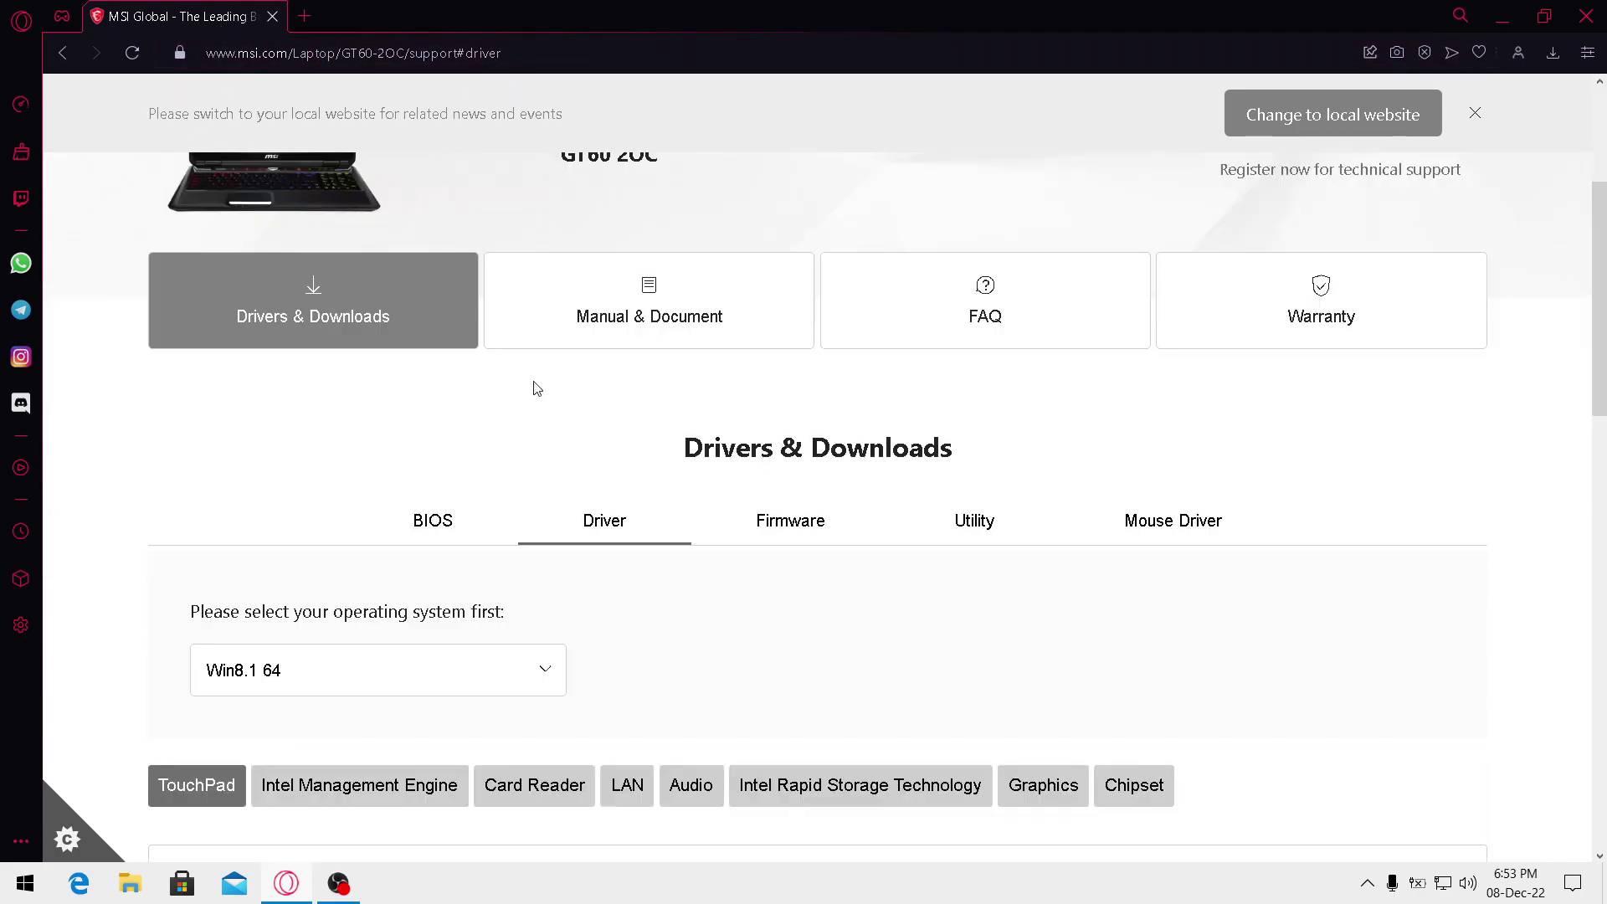
scroll(595, 473, "down", 2)
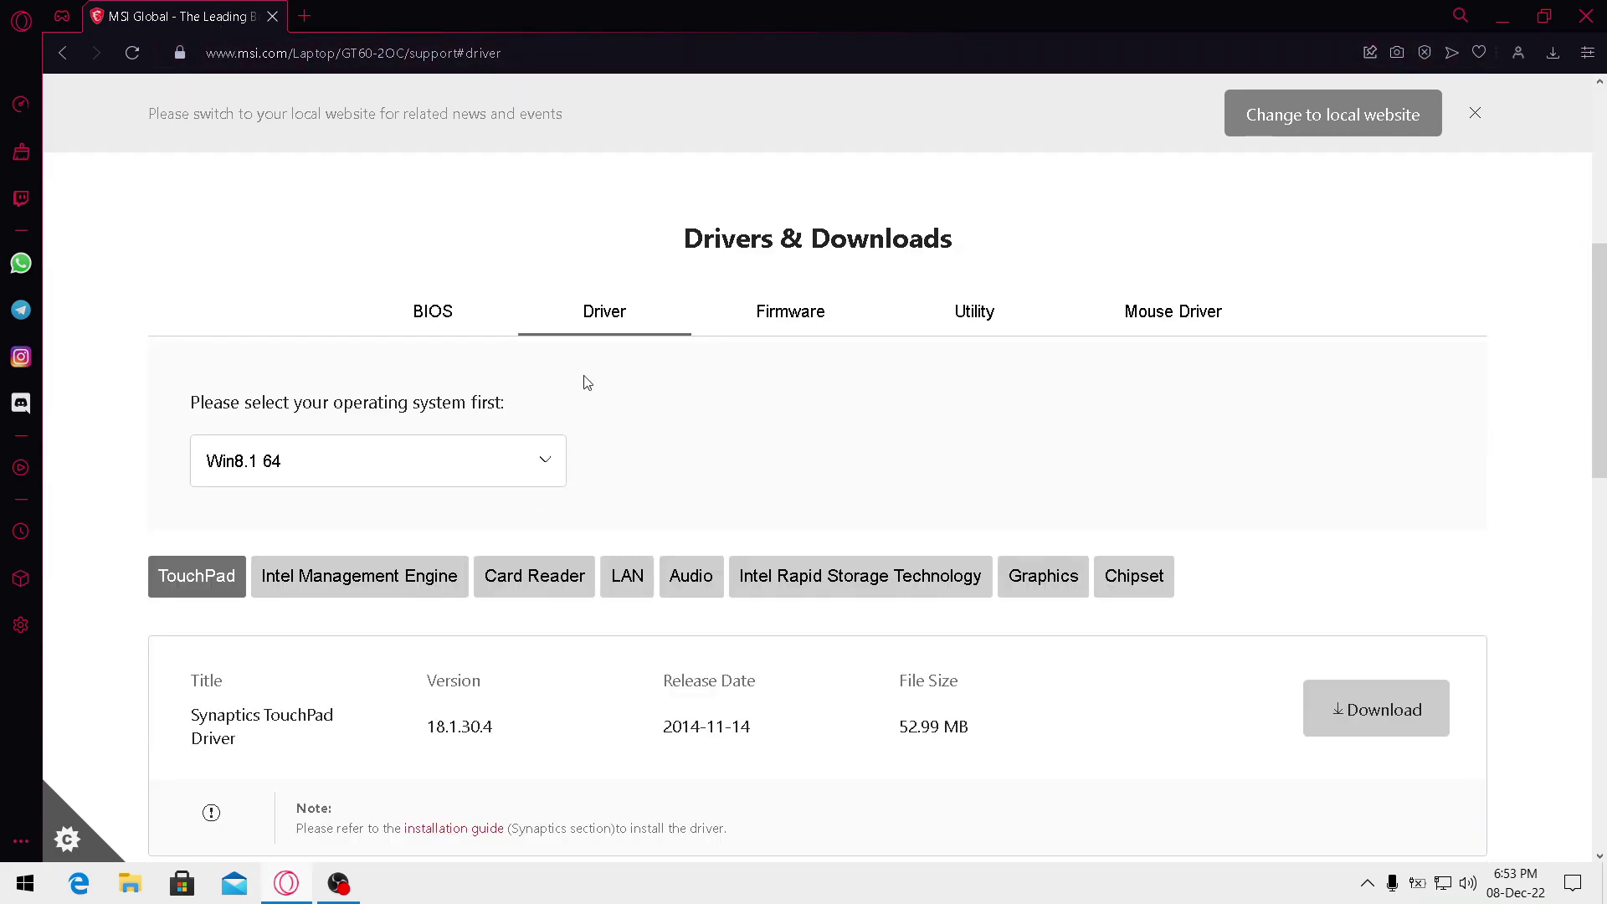
left_click(432, 444)
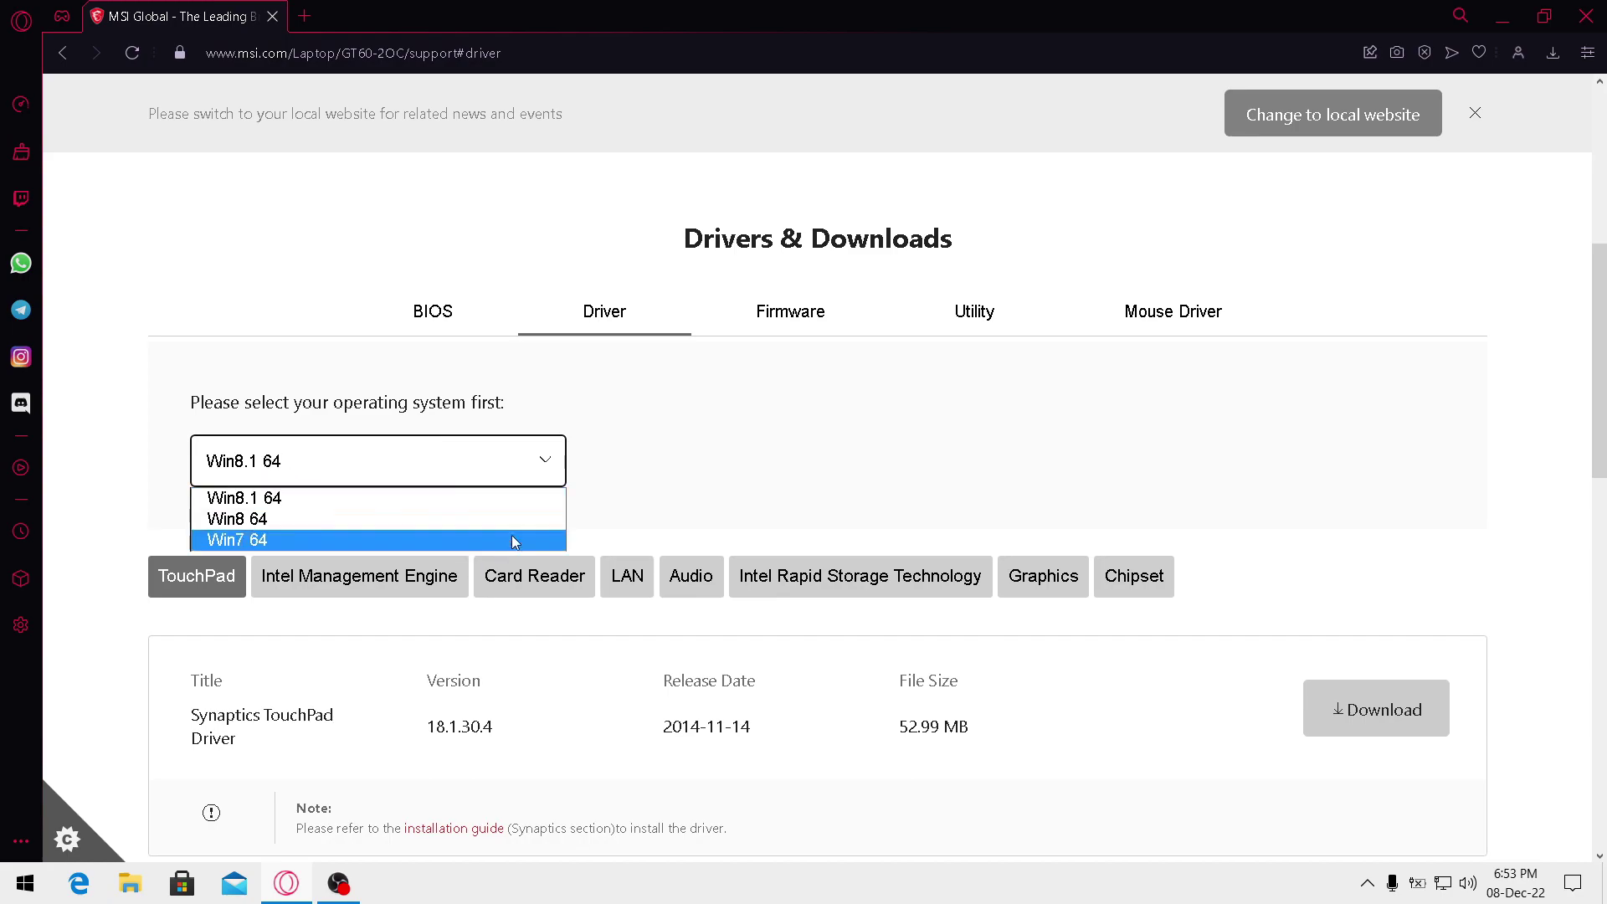
left_click(678, 432)
left_click(488, 469)
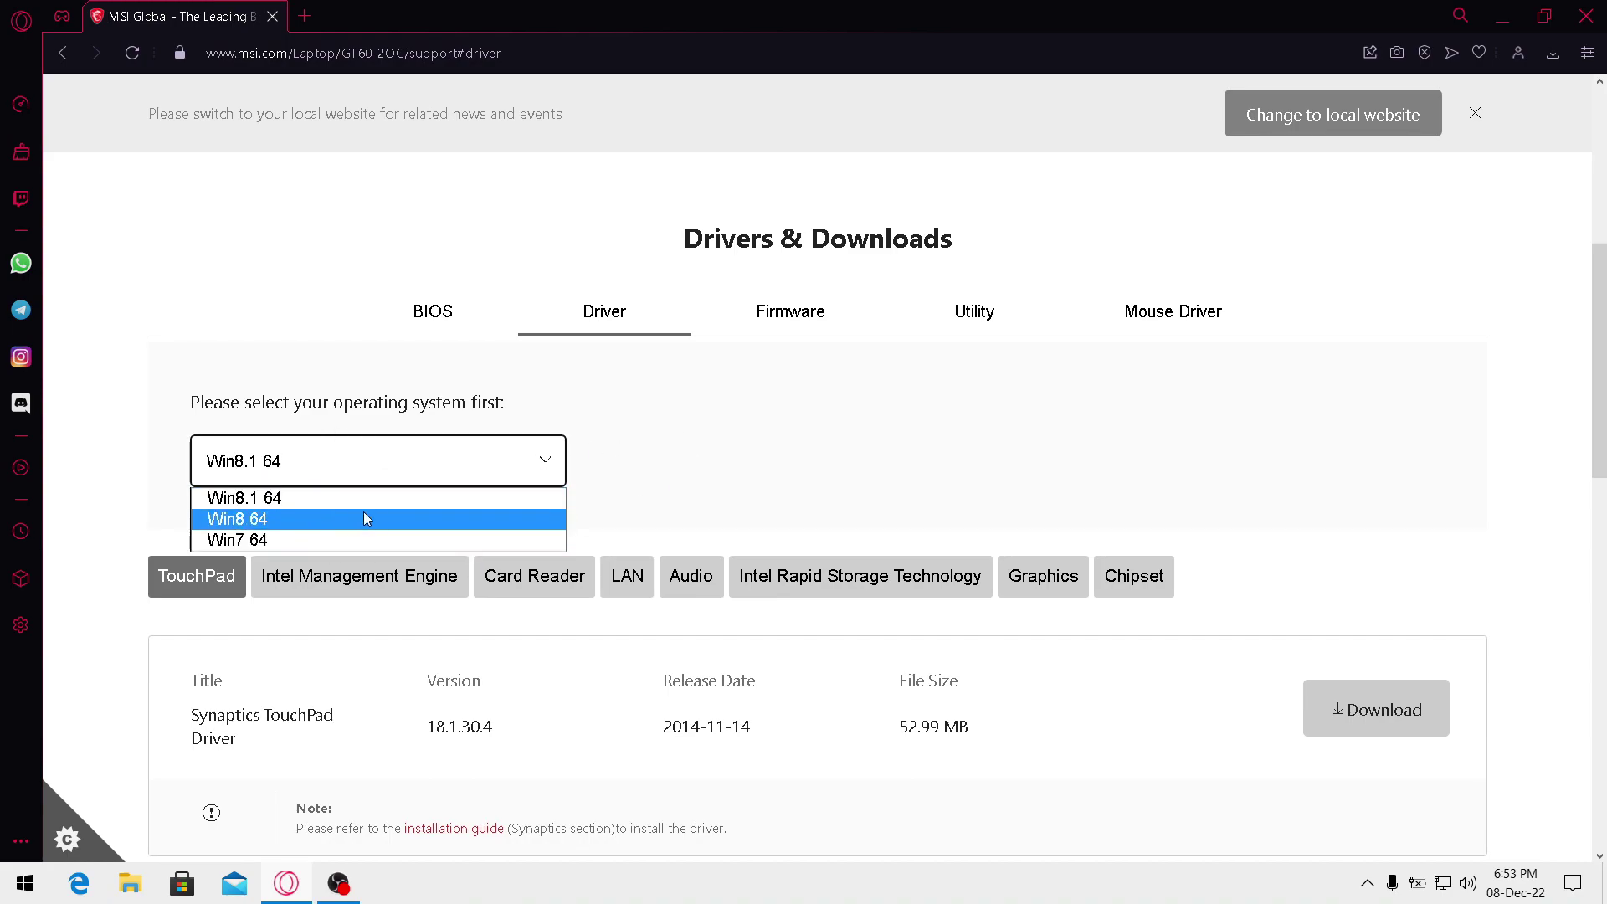
left_click(387, 498)
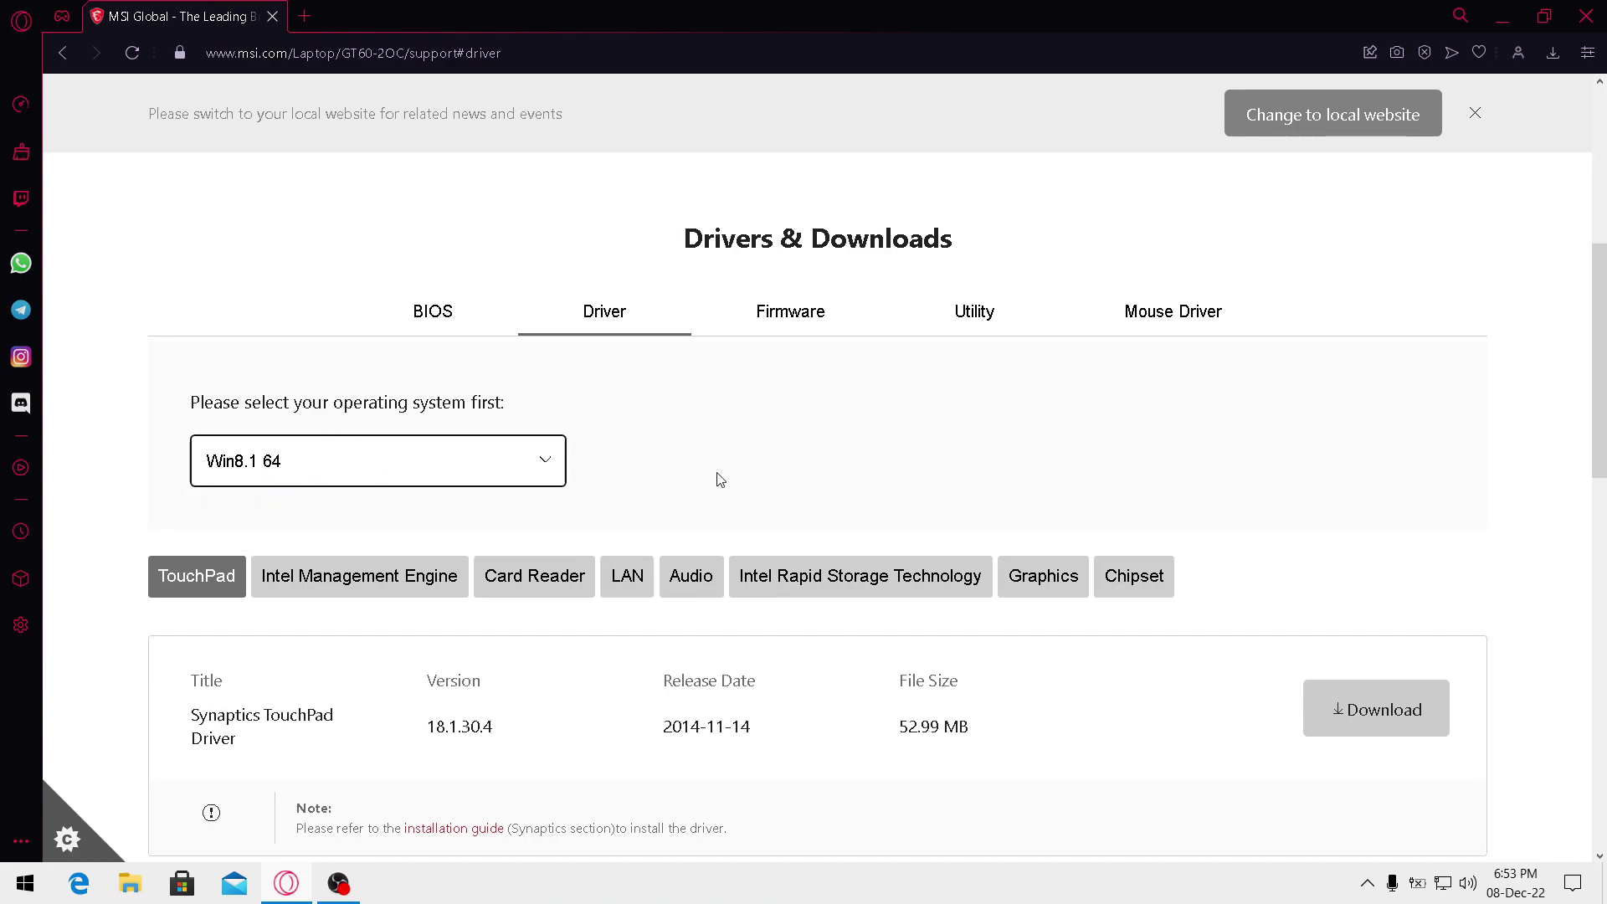
Show the audio driver downloads, check the Realtek Audio Driver's version, and dismiss the local website notice
scroll(719, 477, "down", 2)
left_click(691, 368)
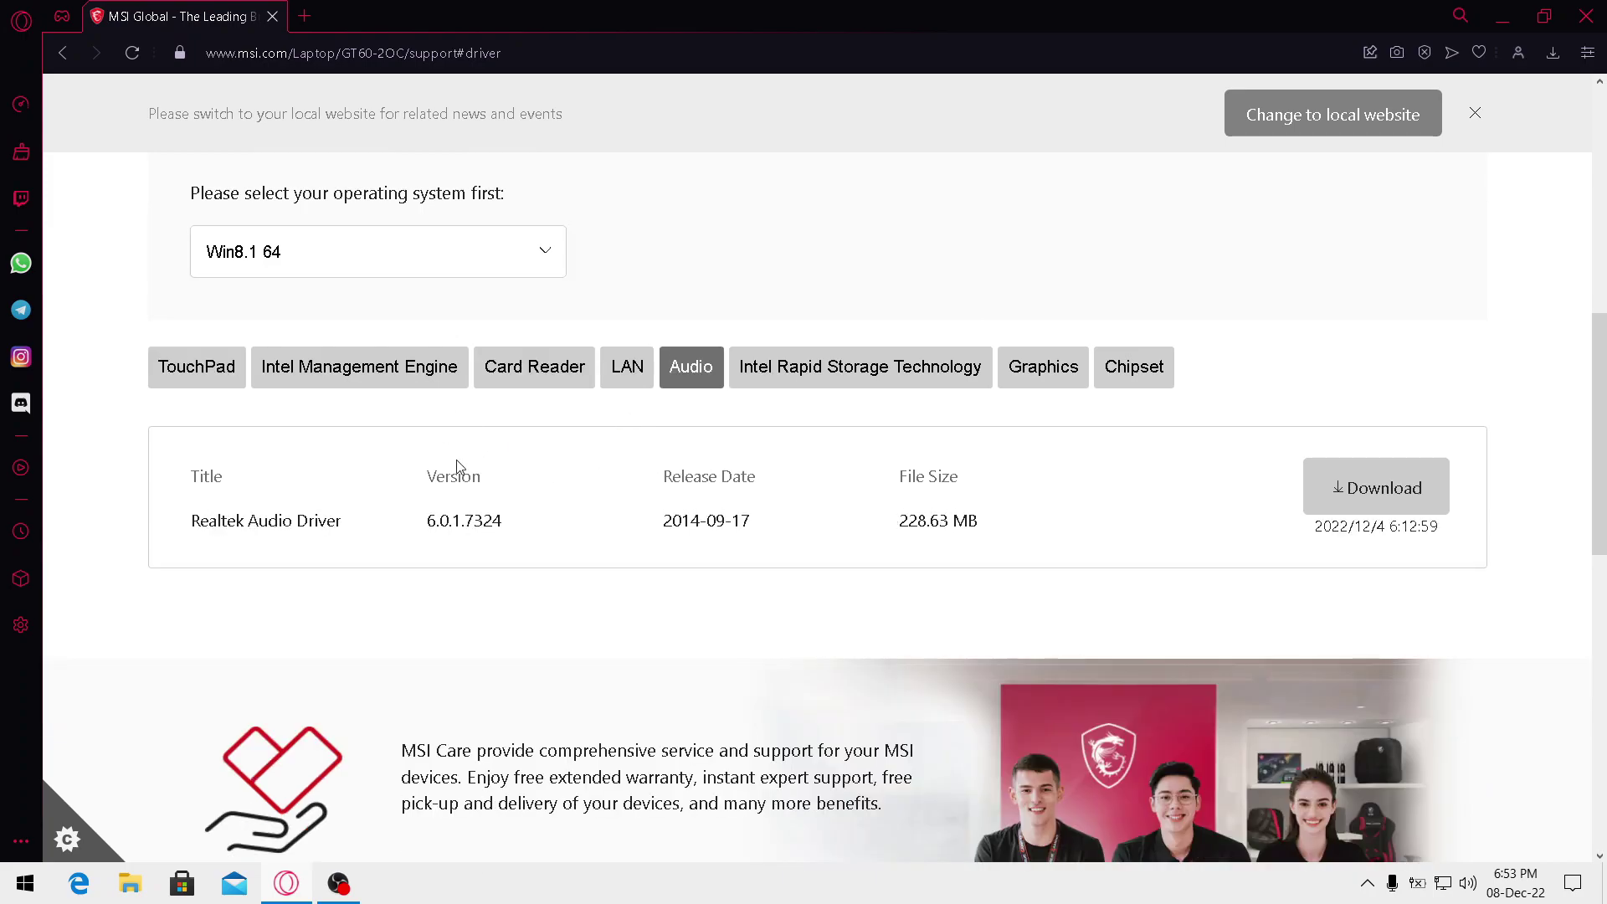
scroll(399, 362, "down", 2)
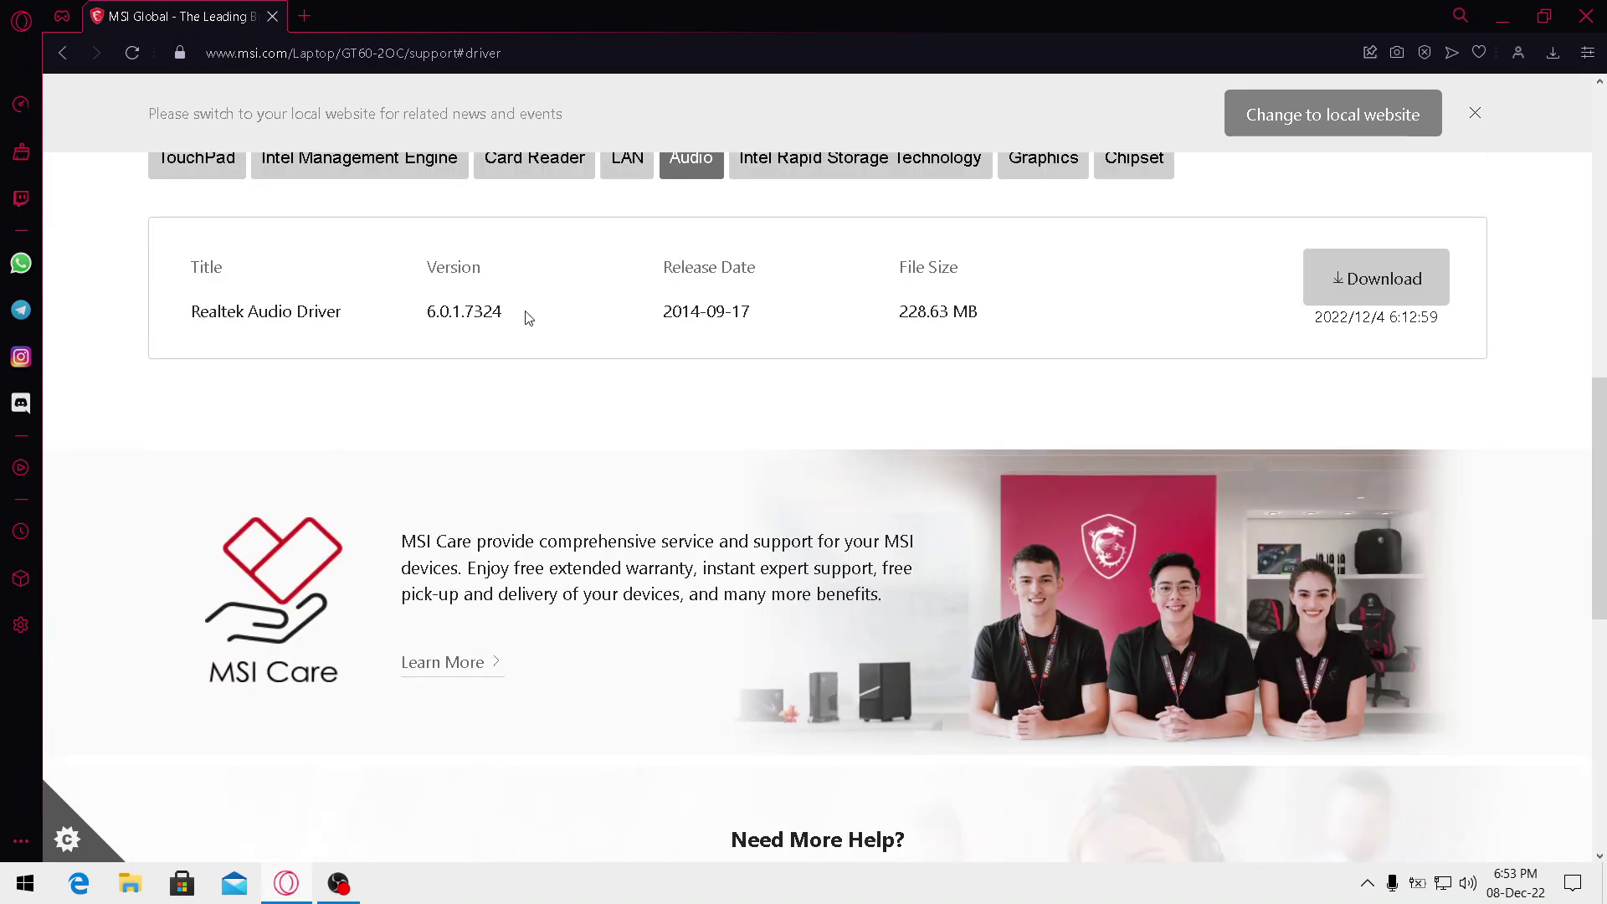
left_click_drag(420, 321, 487, 313)
left_click(1043, 391)
left_click(1478, 112)
scroll(828, 294, "up", 3)
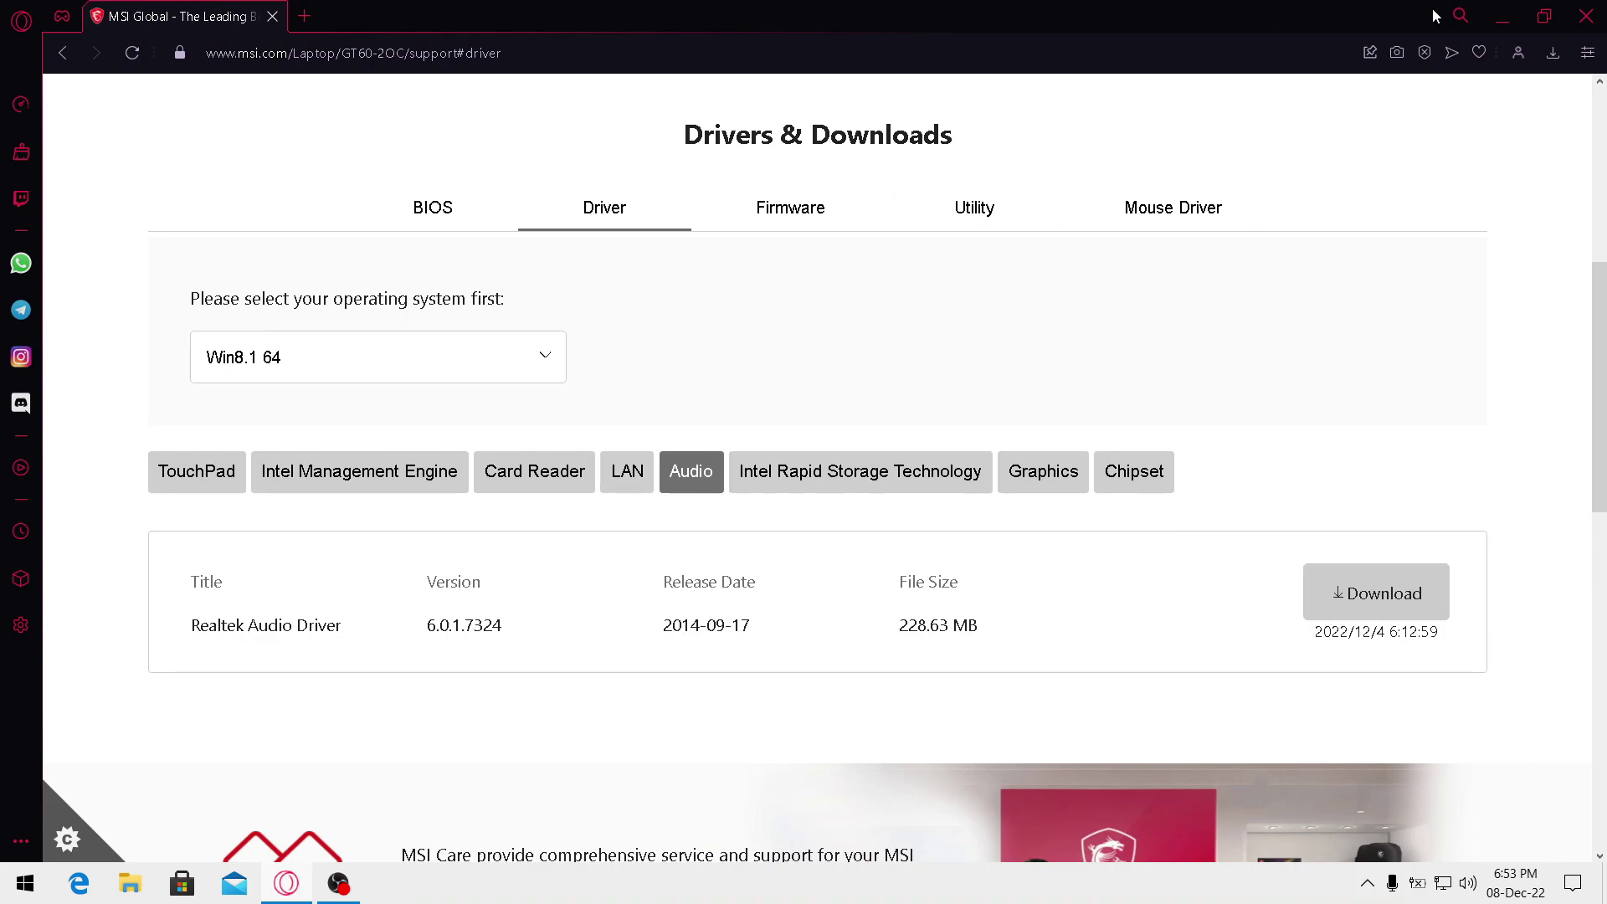
Close the browser and open the IMPORTANT FILES! folder from the desktop
left_click(1586, 16)
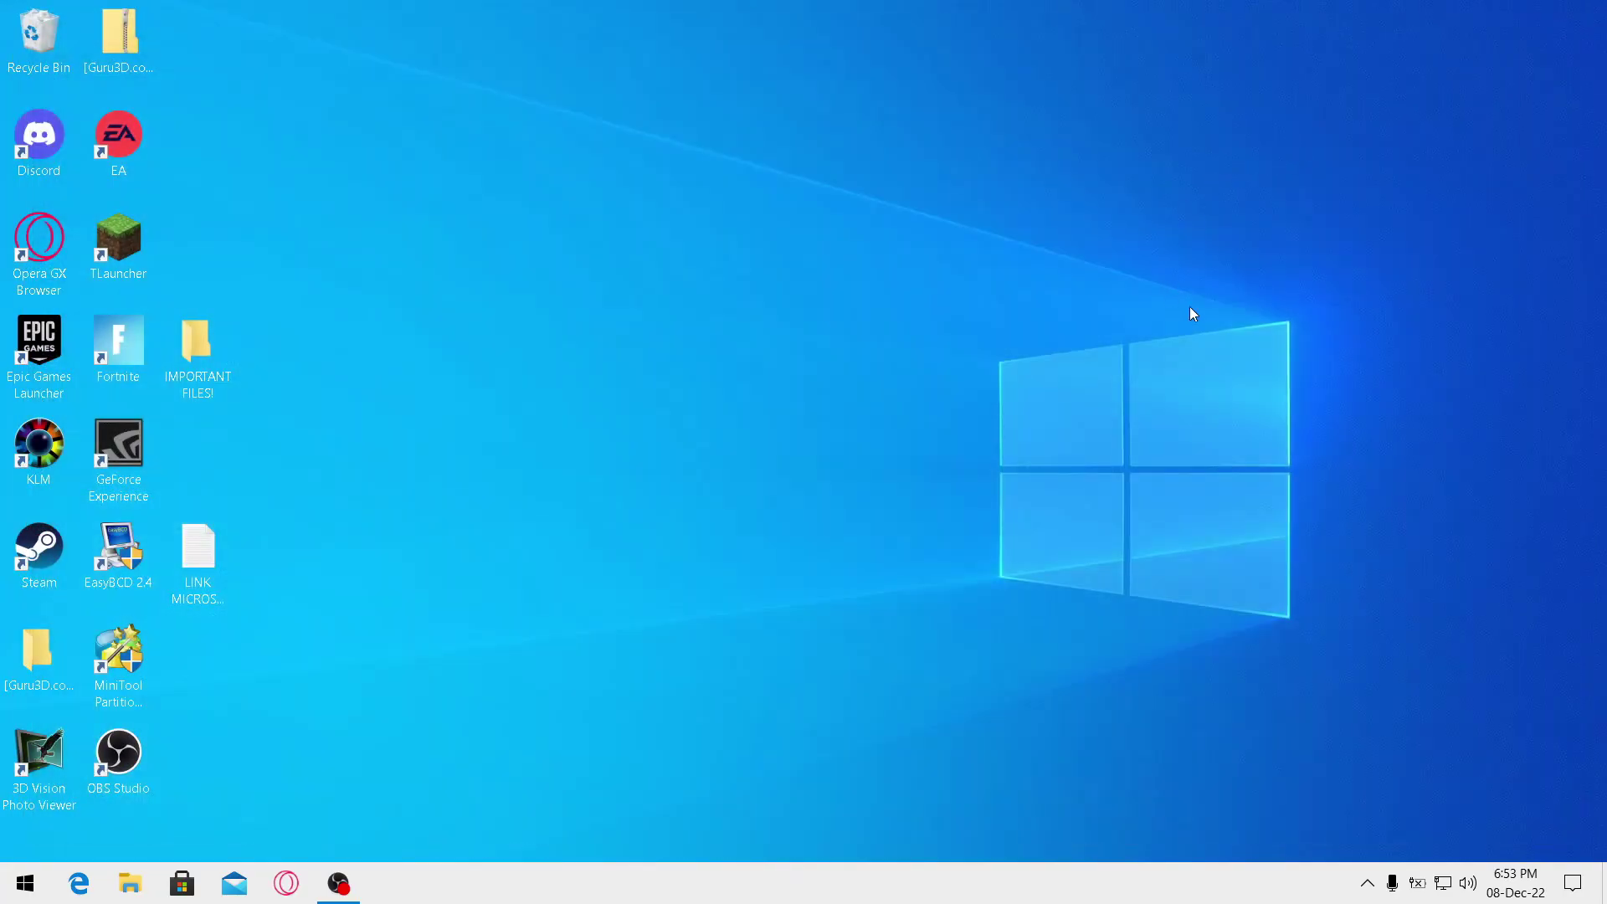
left_click(1367, 883)
left_click(1227, 784)
double_click(197, 352)
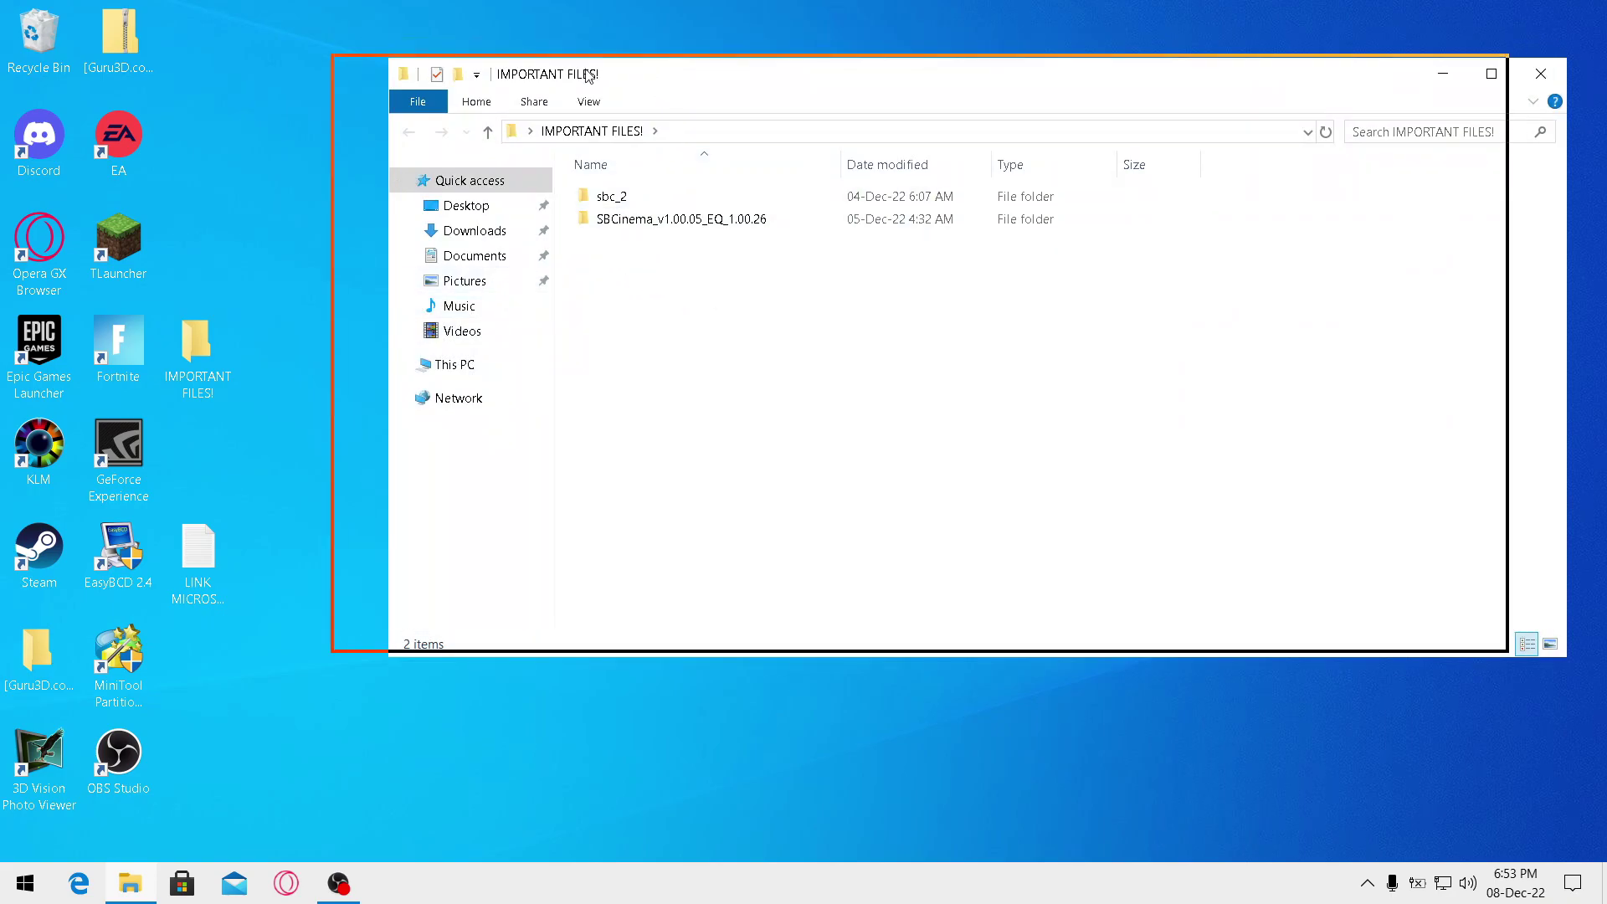
left_click_drag(646, 80, 587, 75)
left_click_drag(643, 331, 616, 297)
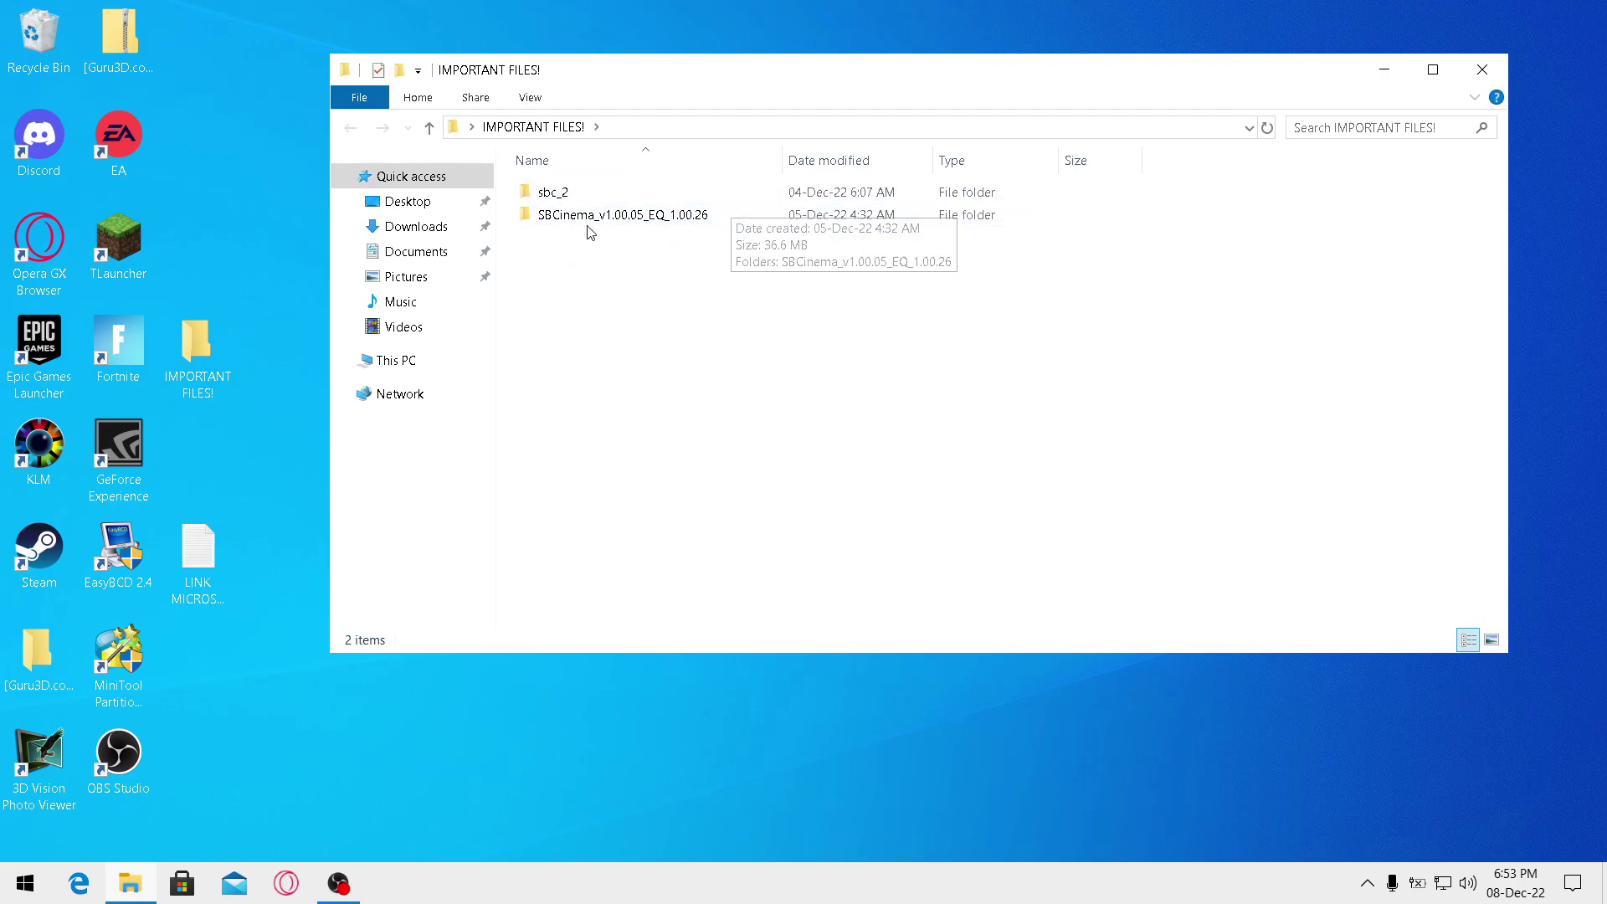
left_click(548, 223)
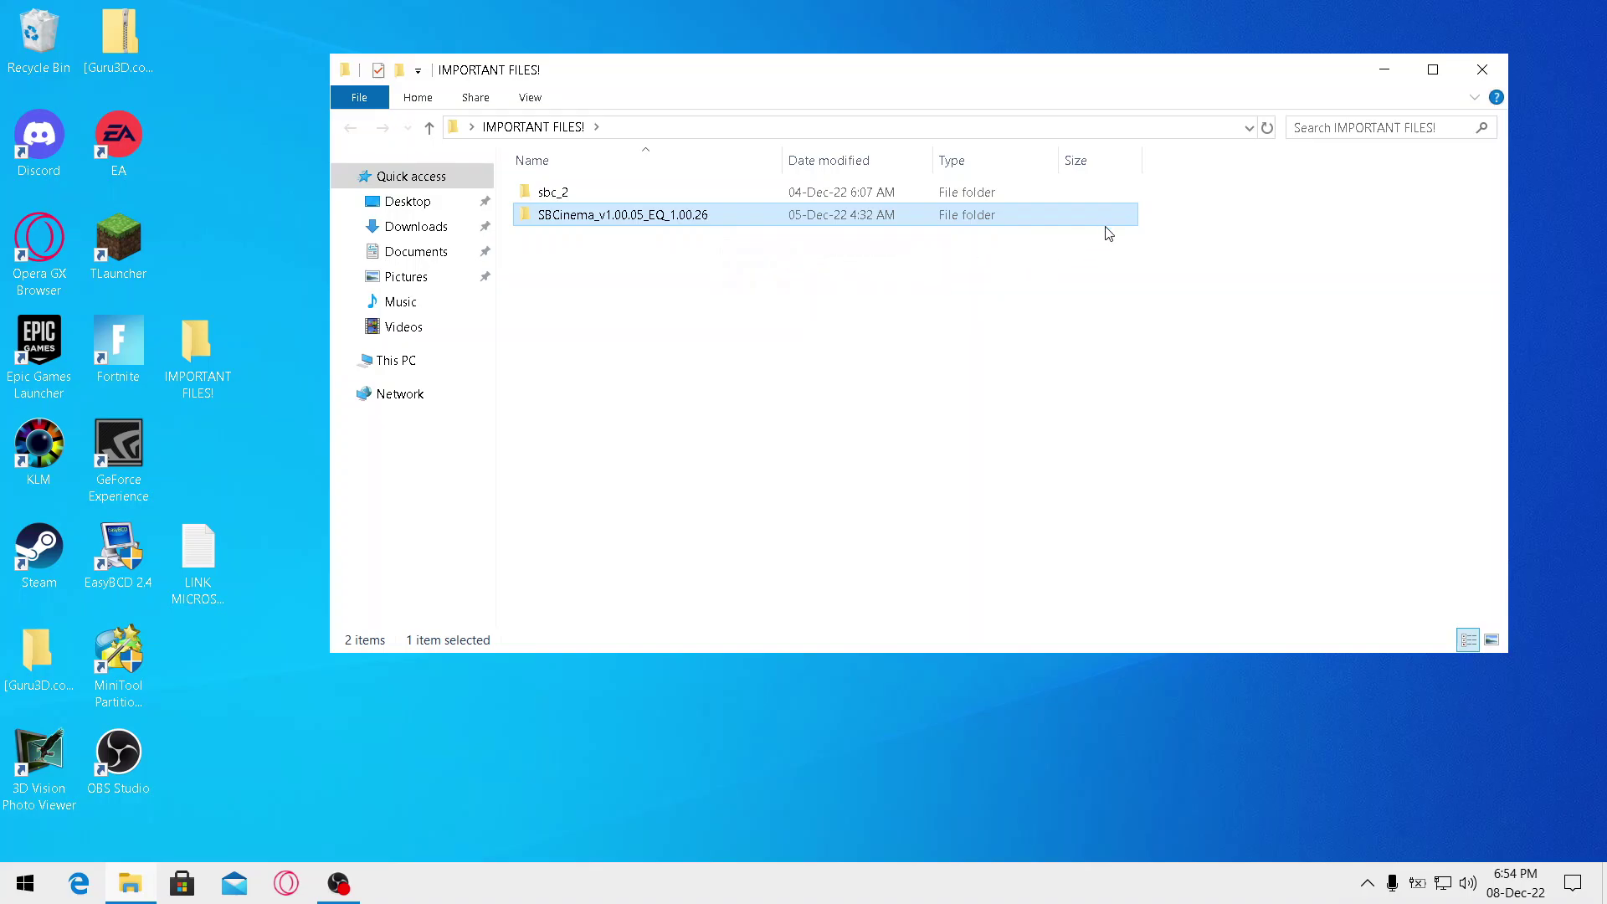
Look through the contents of the sbc_2 folder and return to the IMPORTANT FILES! folder
double_click(575, 194)
left_click(603, 200)
left_click(349, 127)
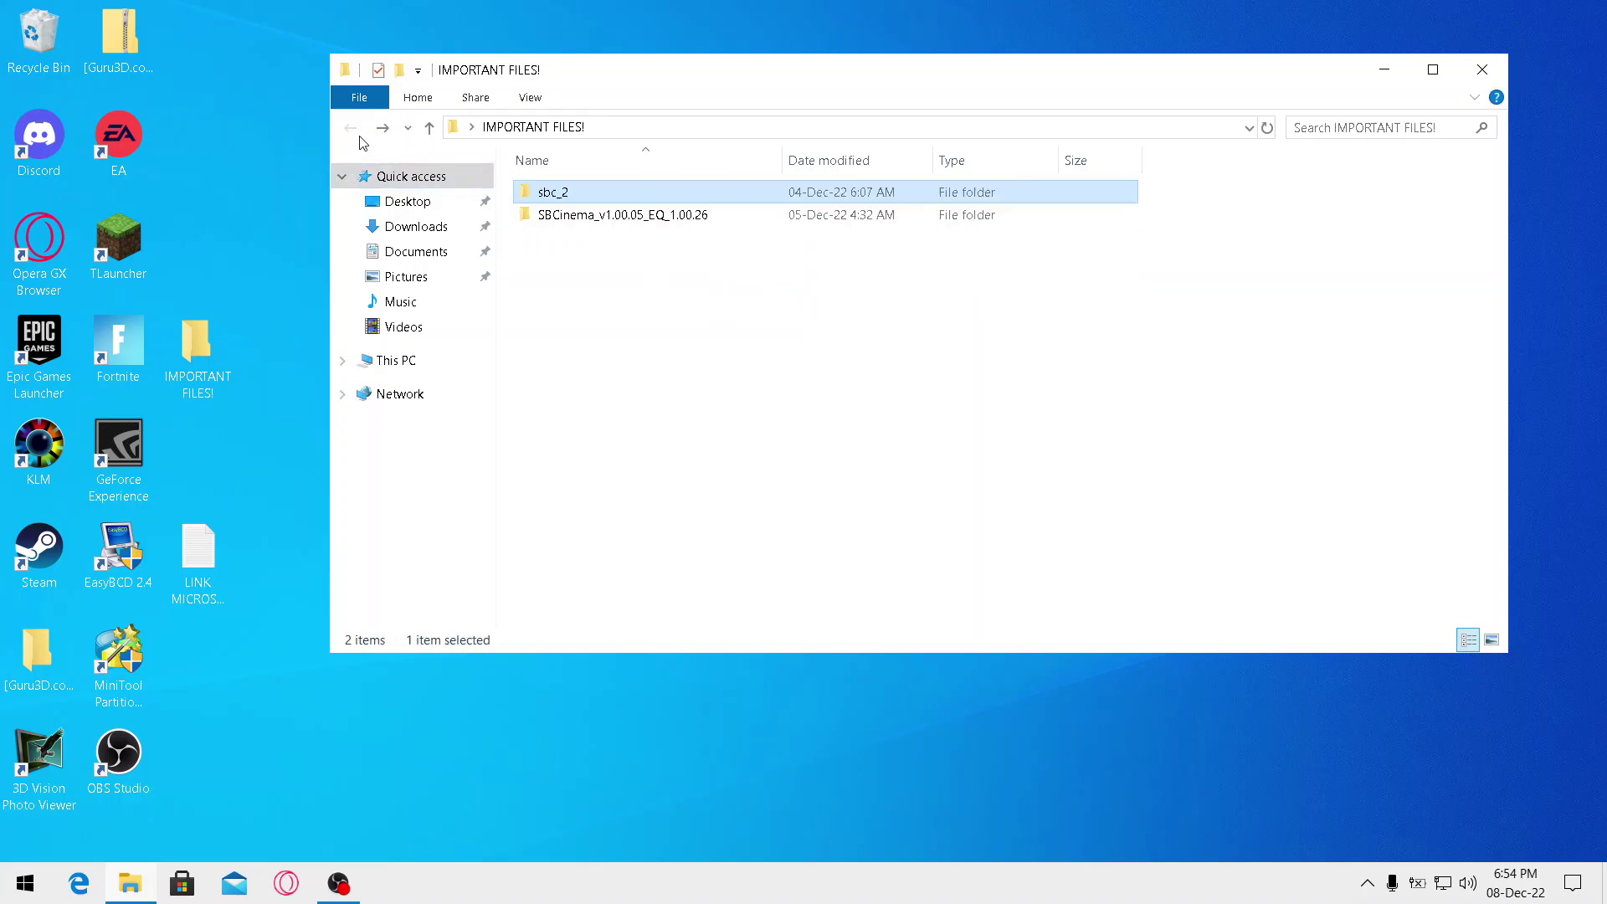
double_click(615, 198)
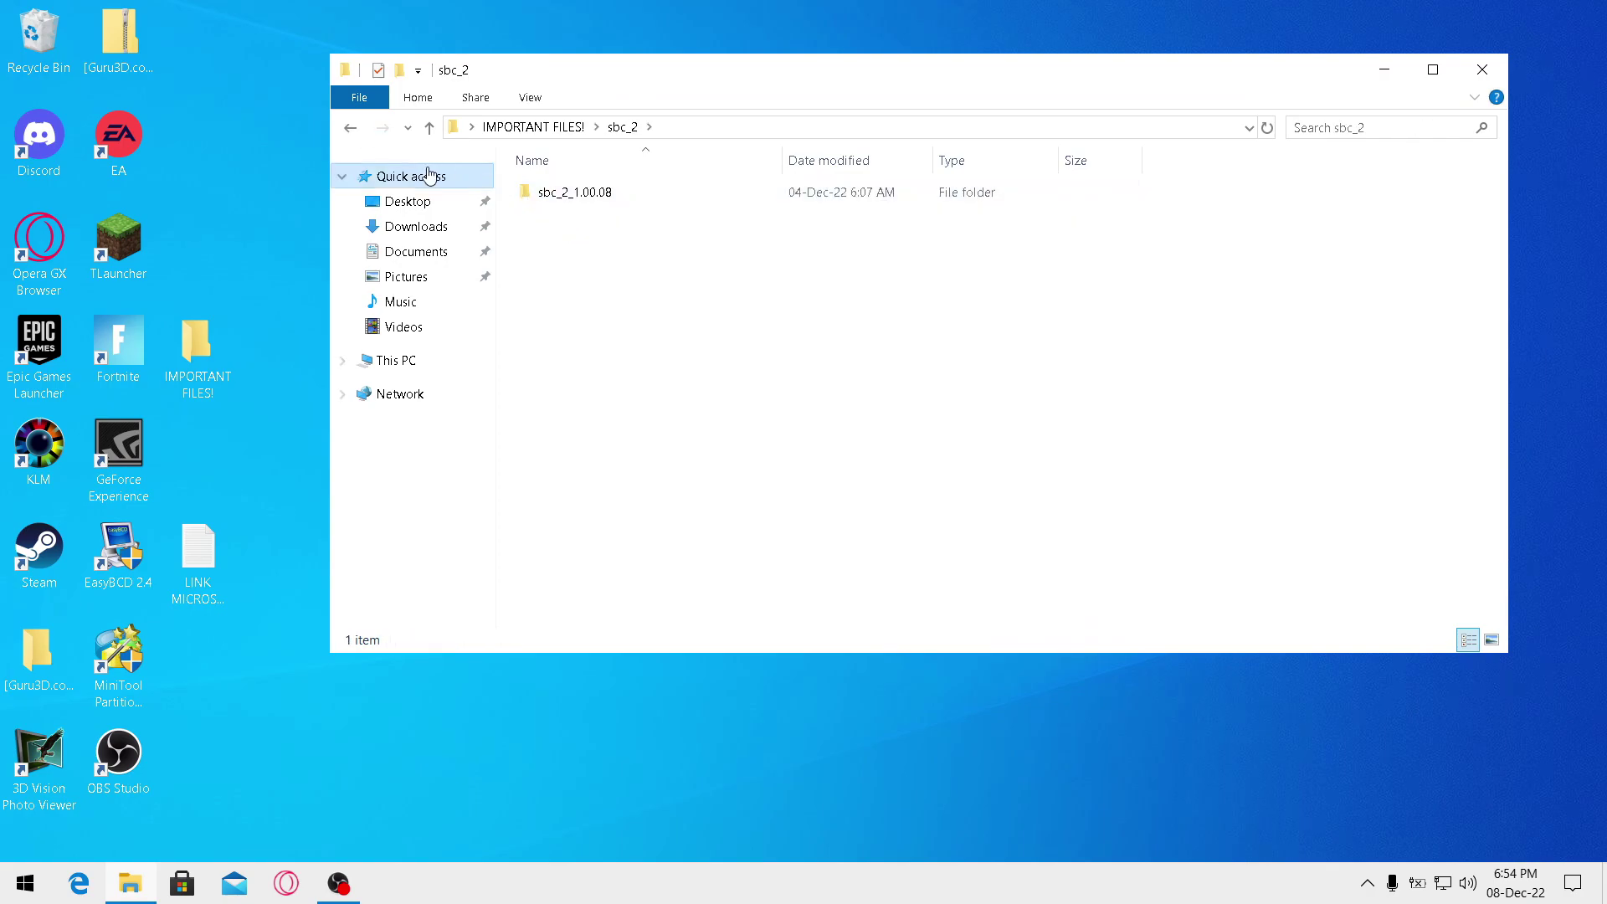
left_click(353, 130)
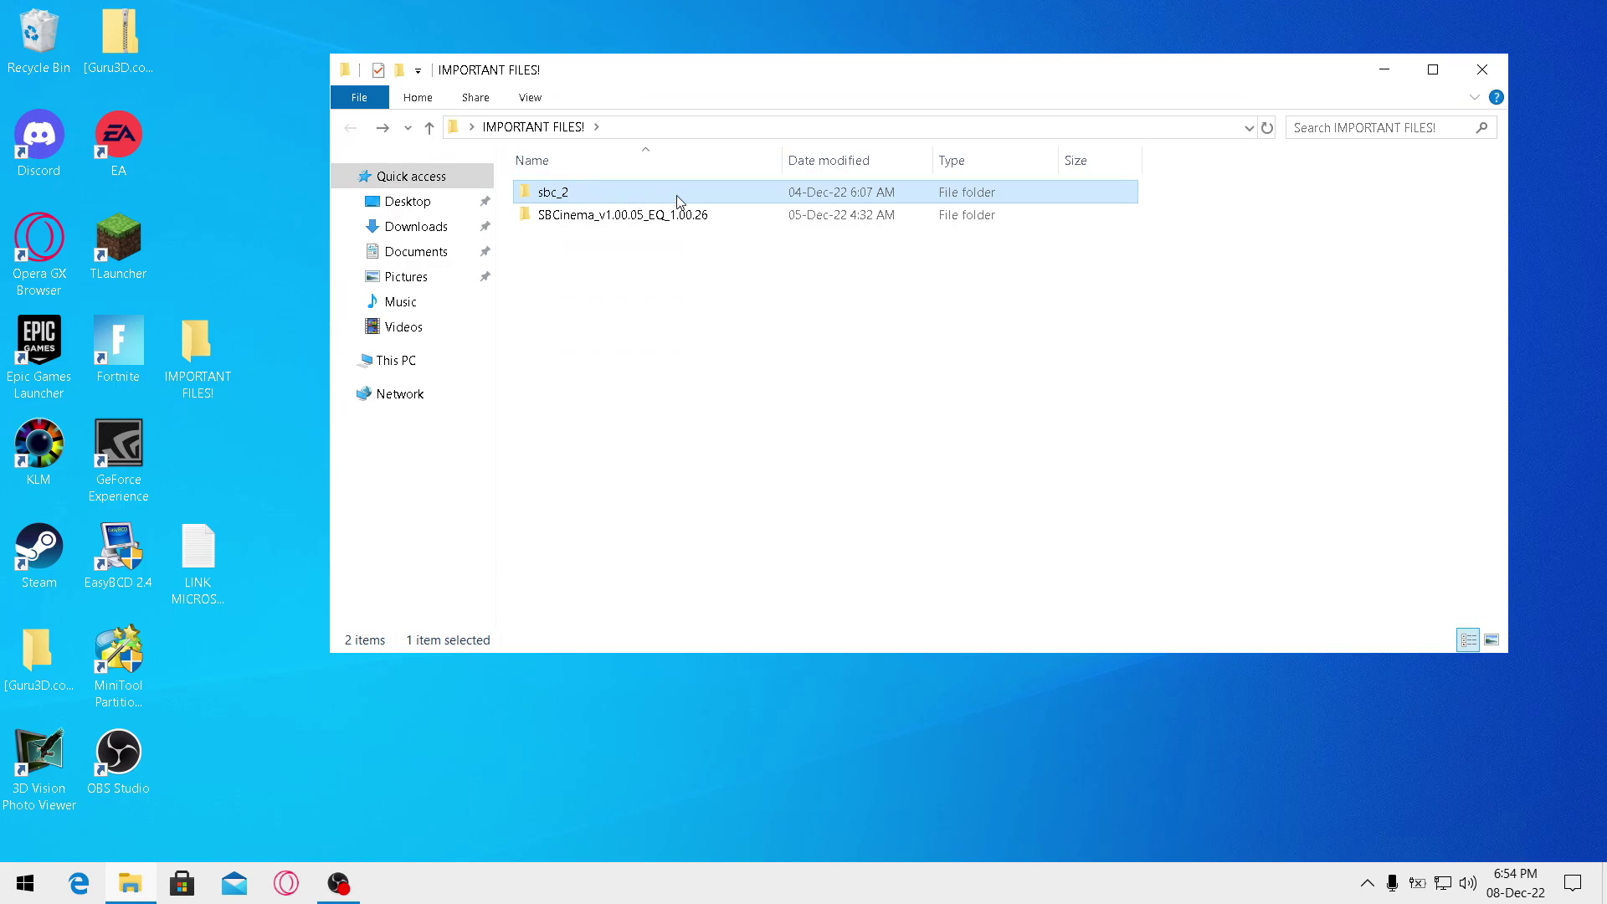
left_click(765, 288)
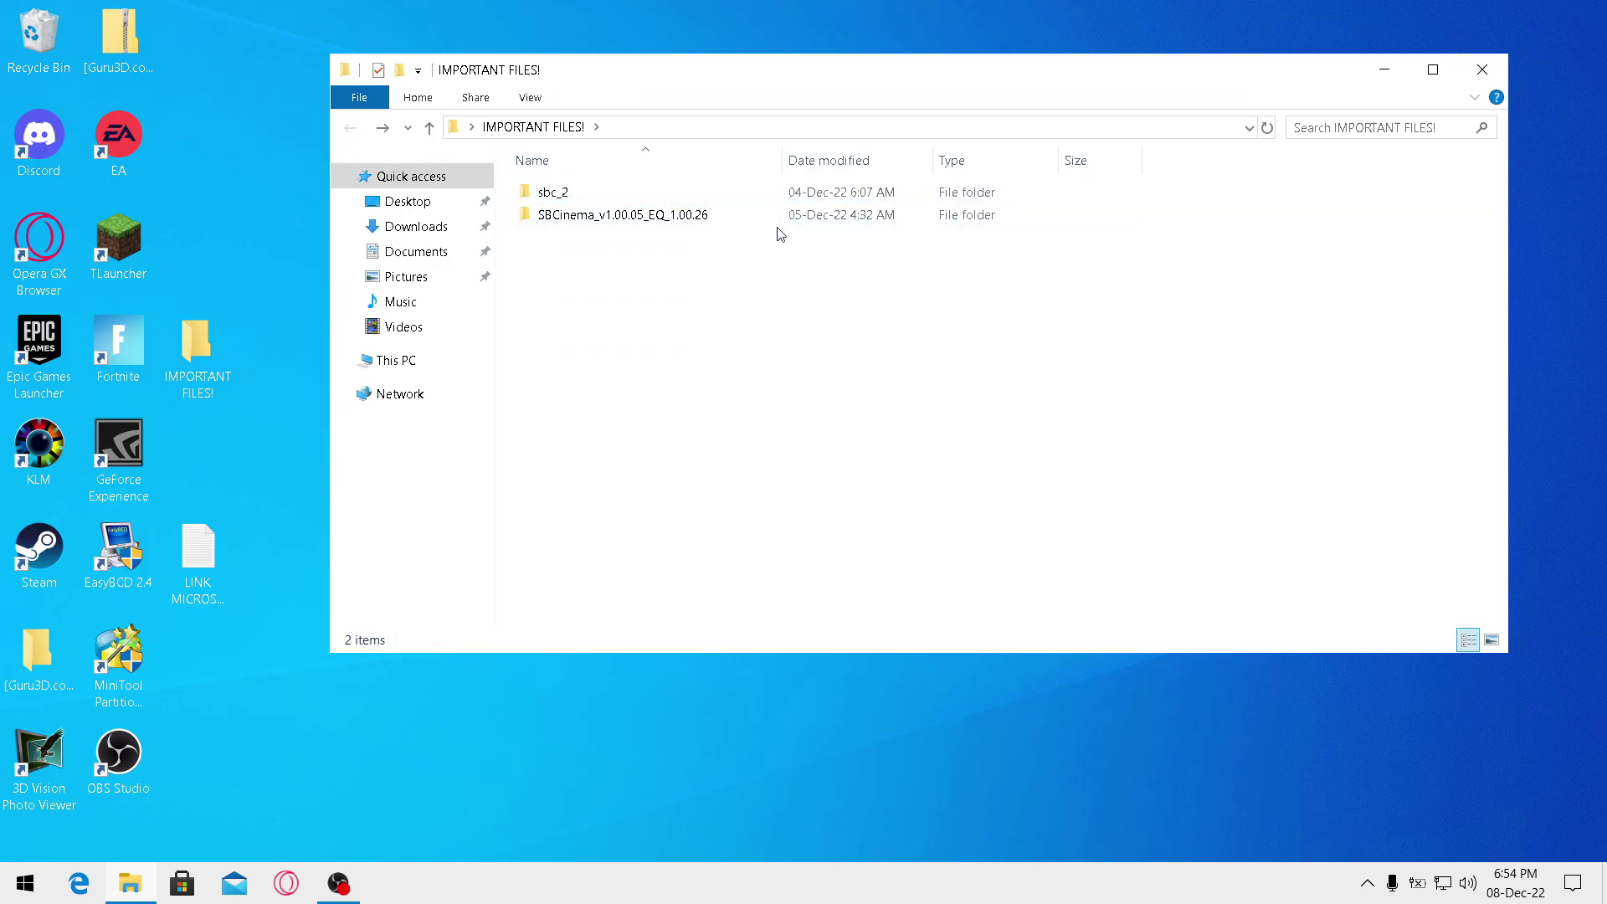
Open the SBCinema_v1.00.05_EQ_1.00.26 folder and its subfolder of the same name
left_click(537, 222)
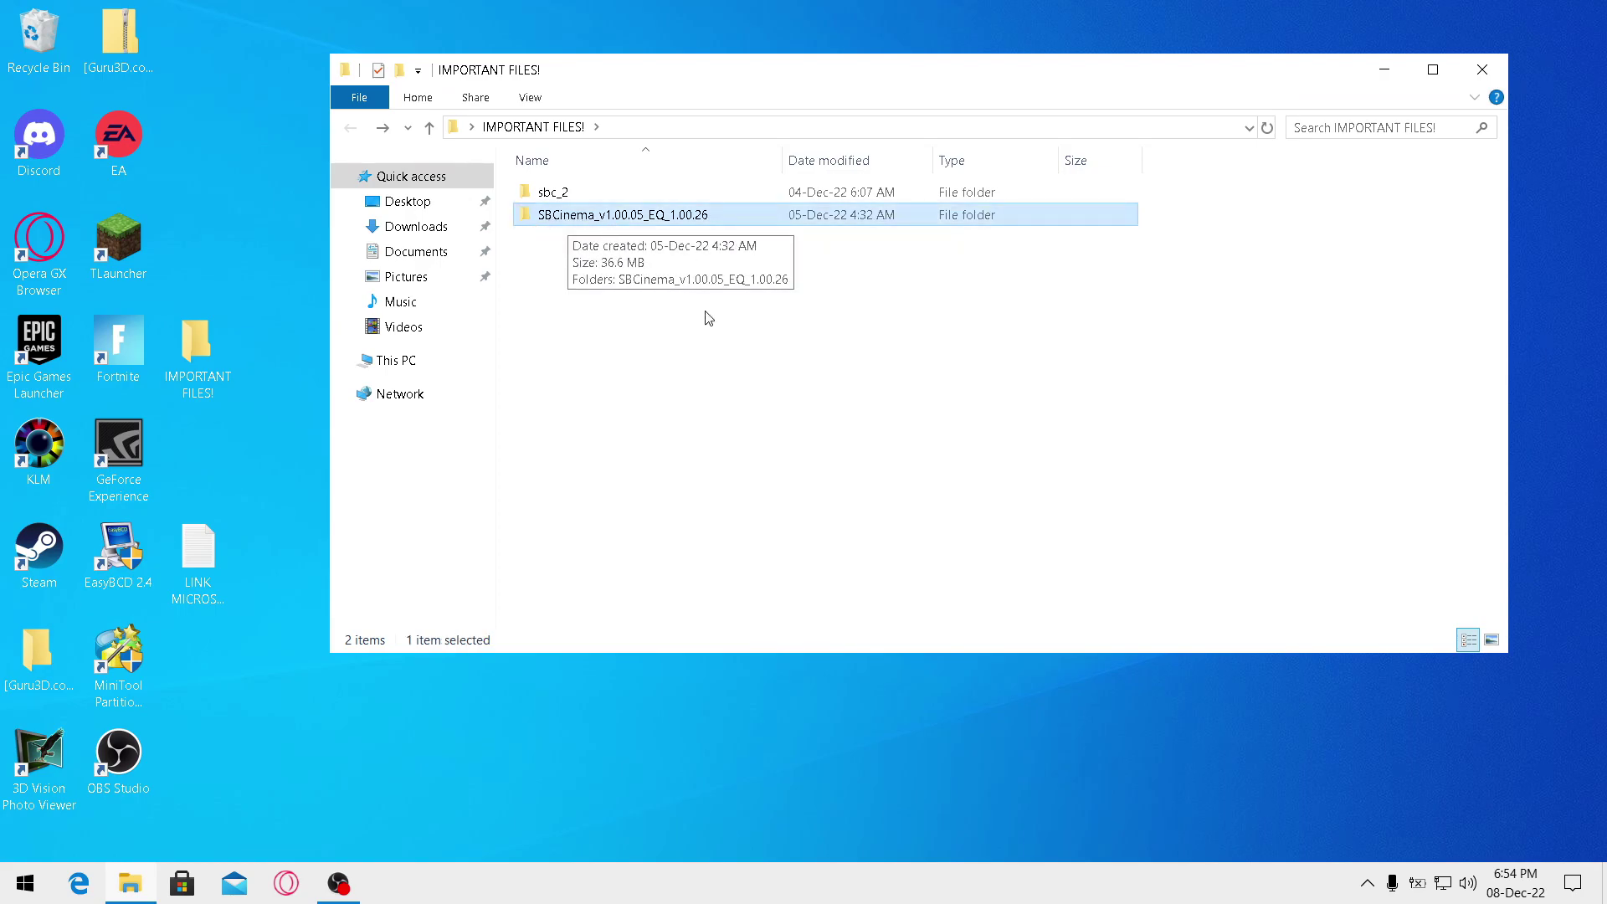
double_click(644, 221)
left_click(581, 201)
double_click(582, 201)
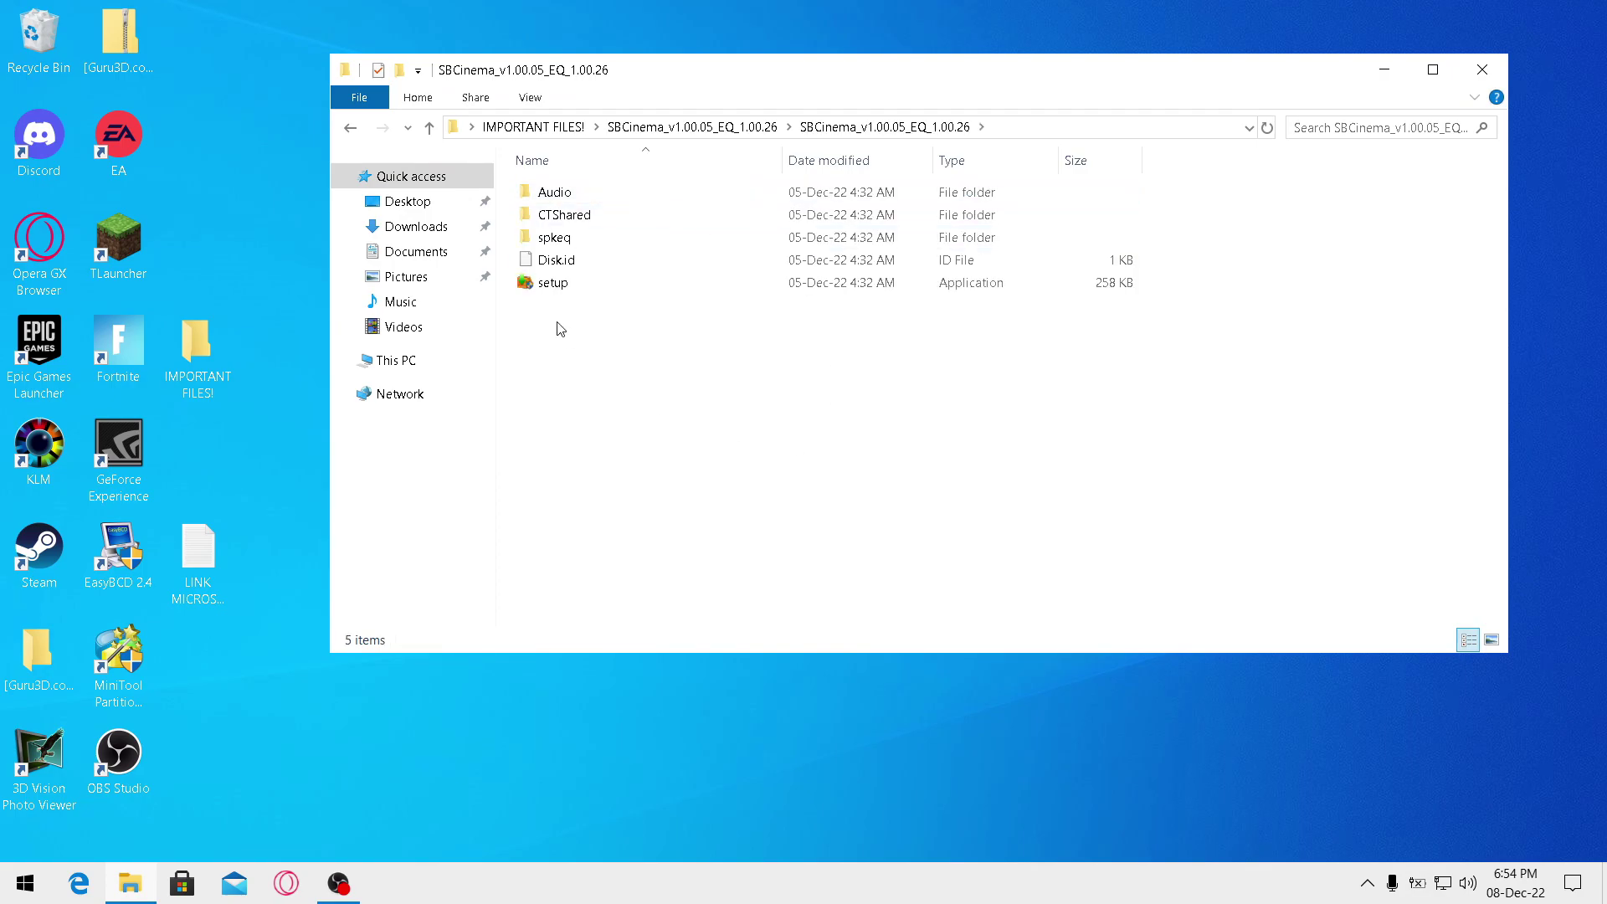
Launch the Sound Blaster Cinema setup application and continue with English as the setup language
left_click(552, 283)
right_click(546, 288)
left_click(639, 329)
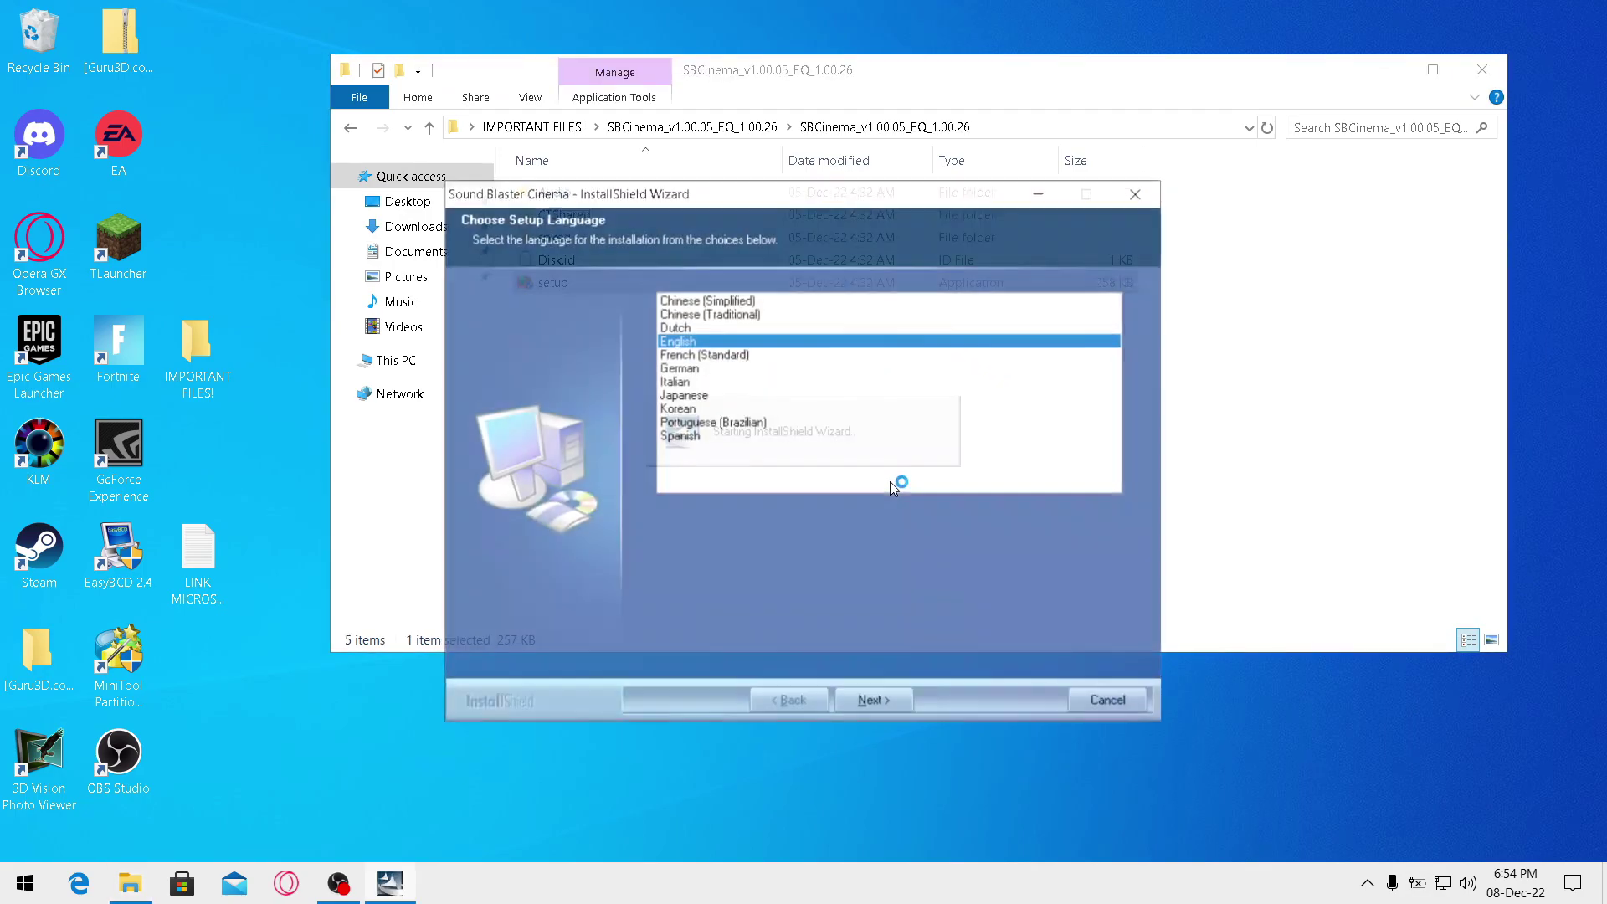
key("Return")
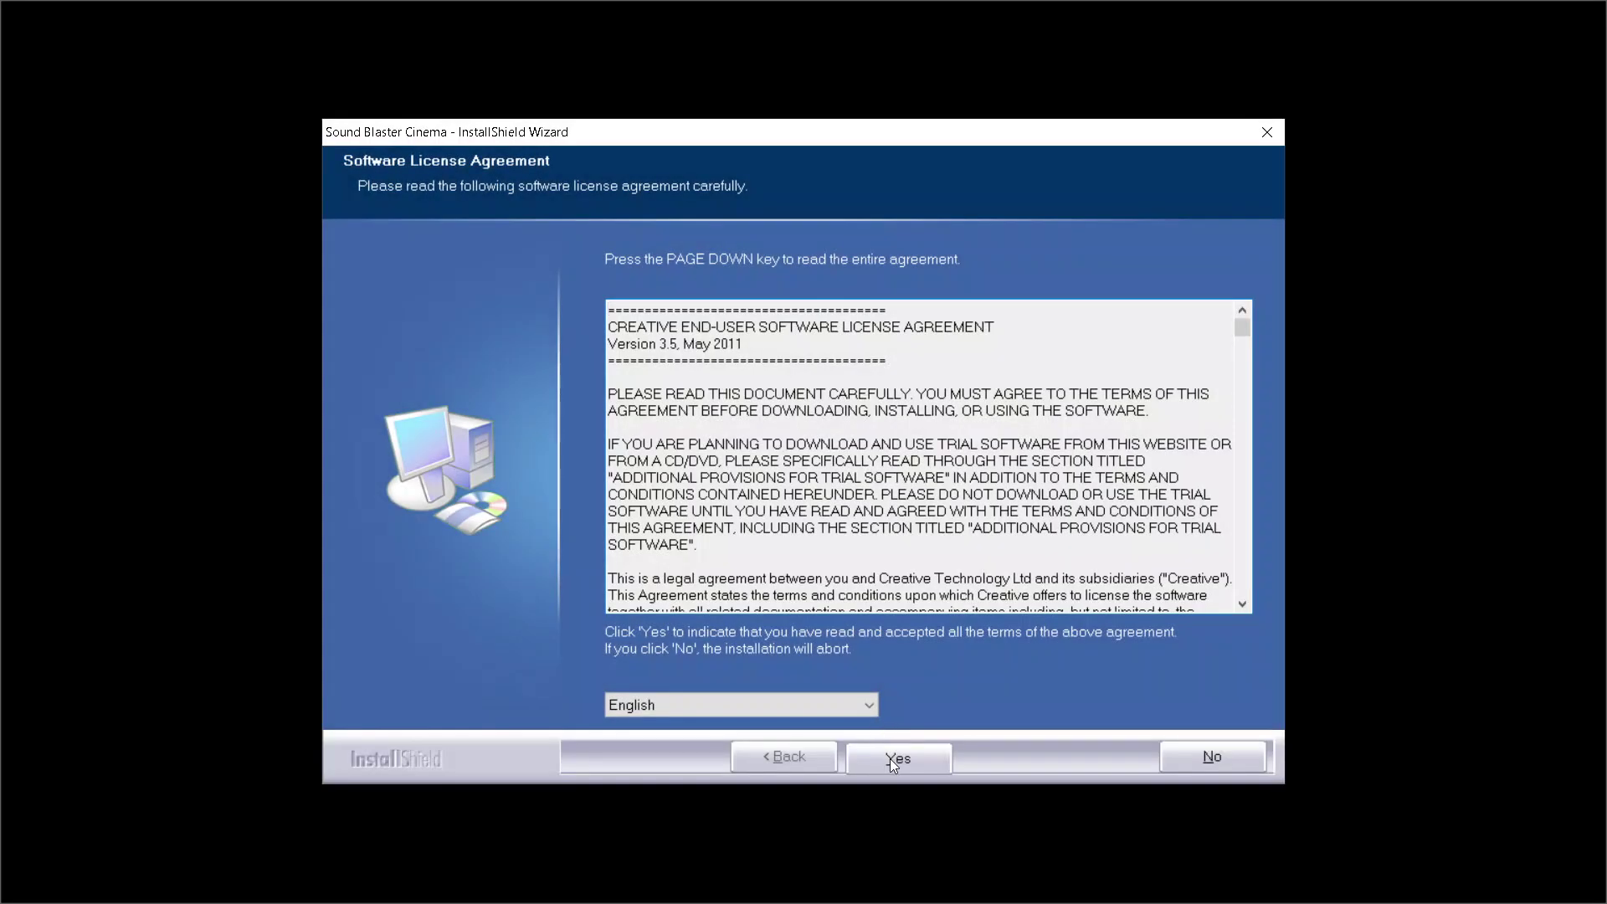
Accept the license agreement and run the Full Installation of Sound Blaster Cinema in the default destination folder
left_click(904, 763)
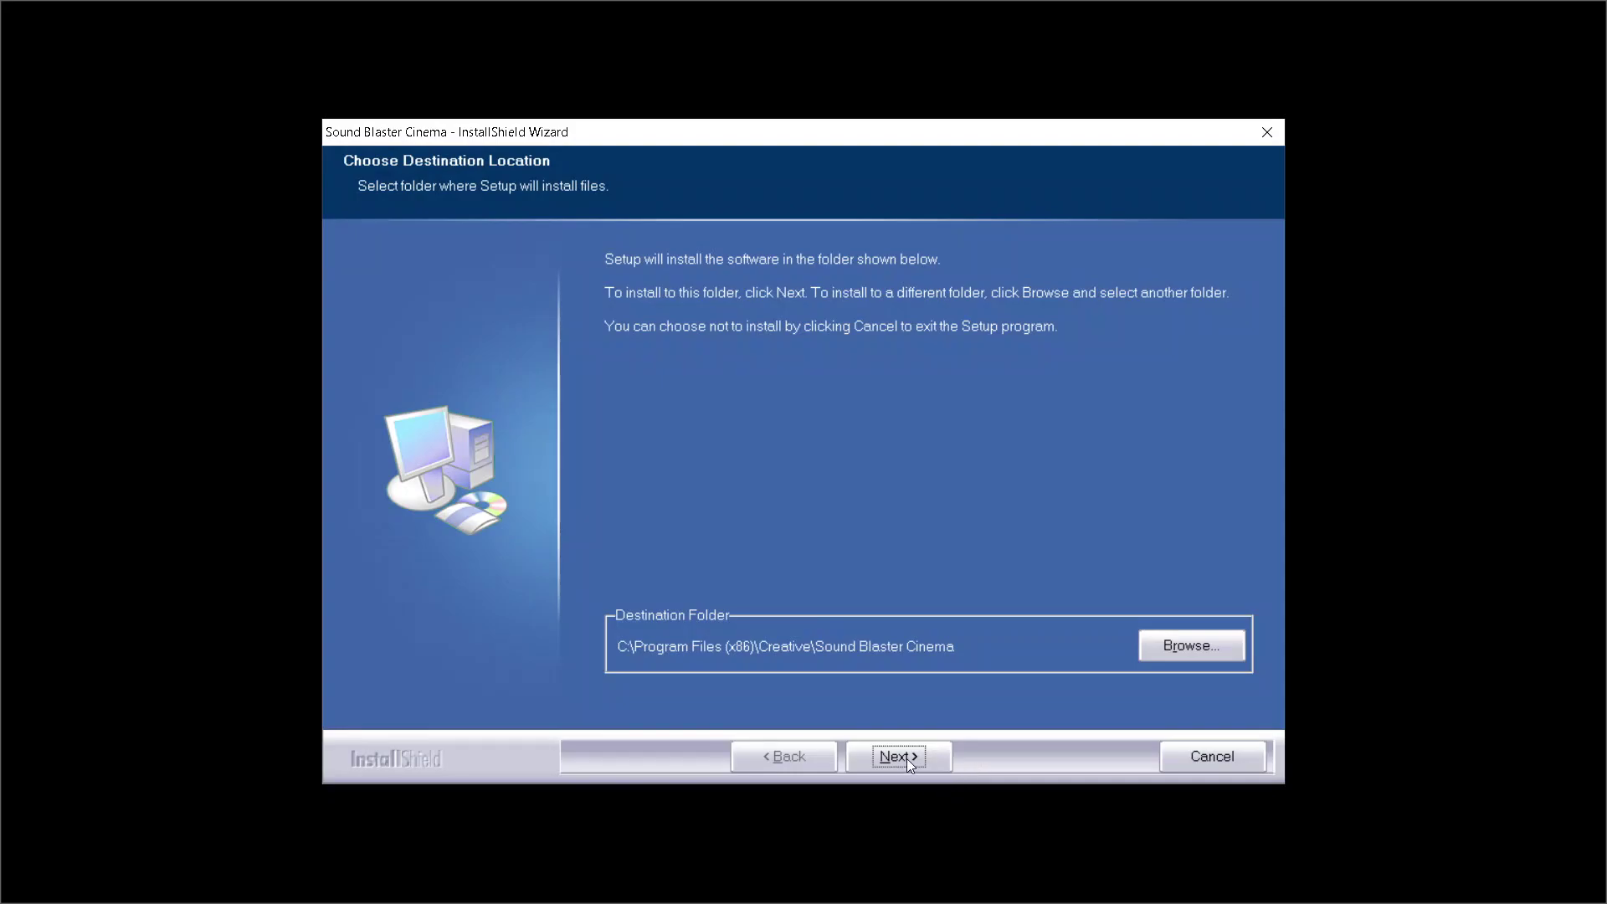
left_click(906, 758)
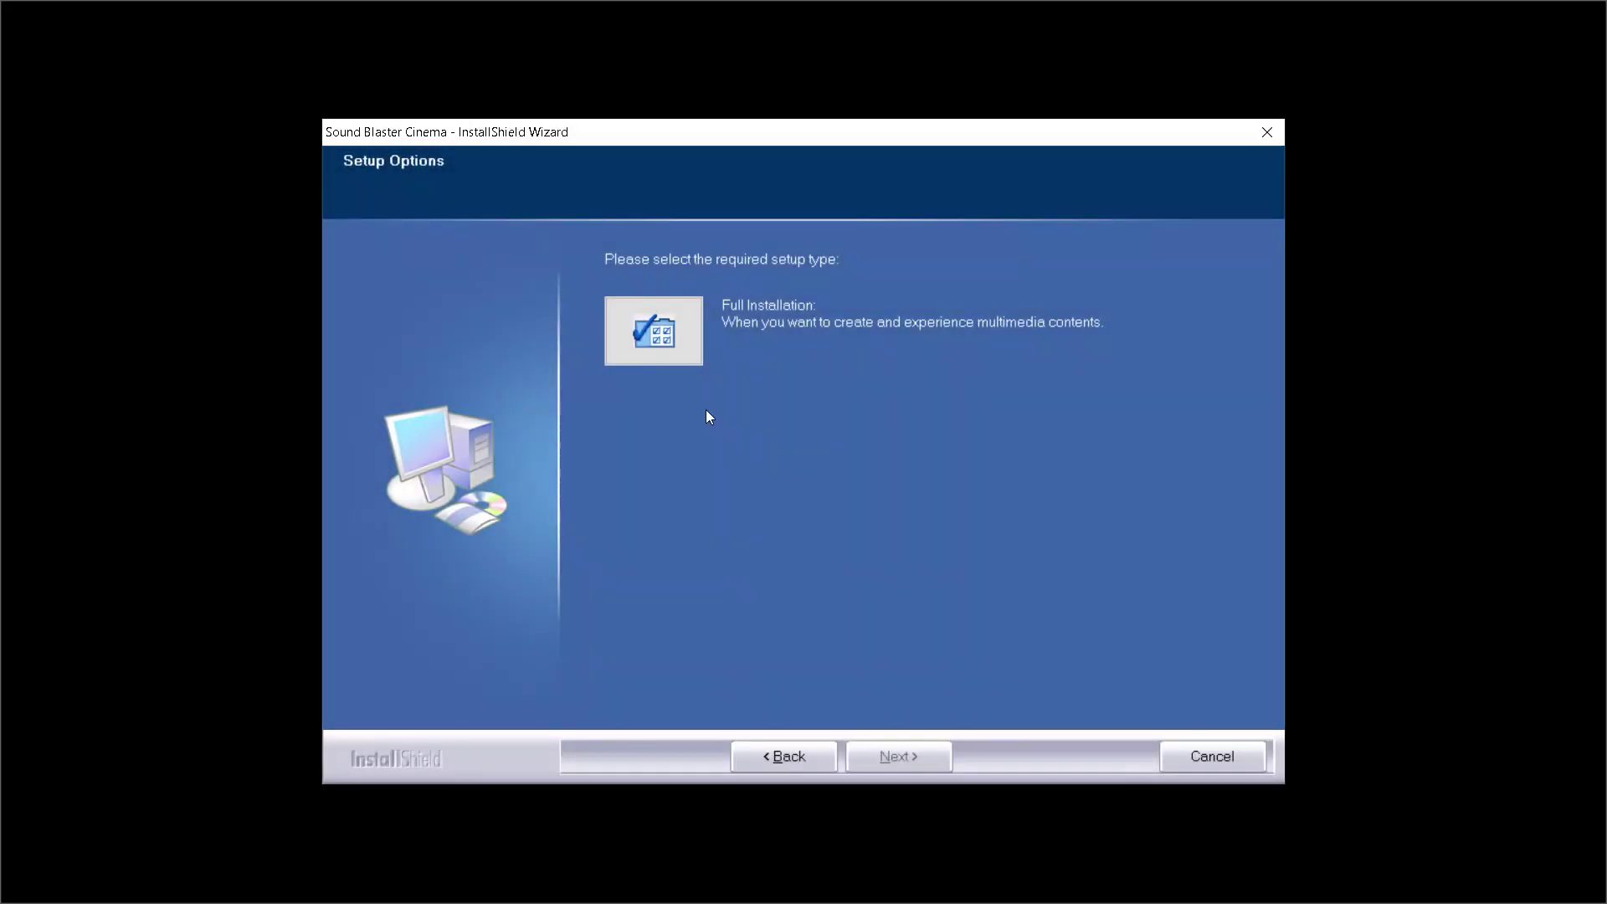
left_click(678, 347)
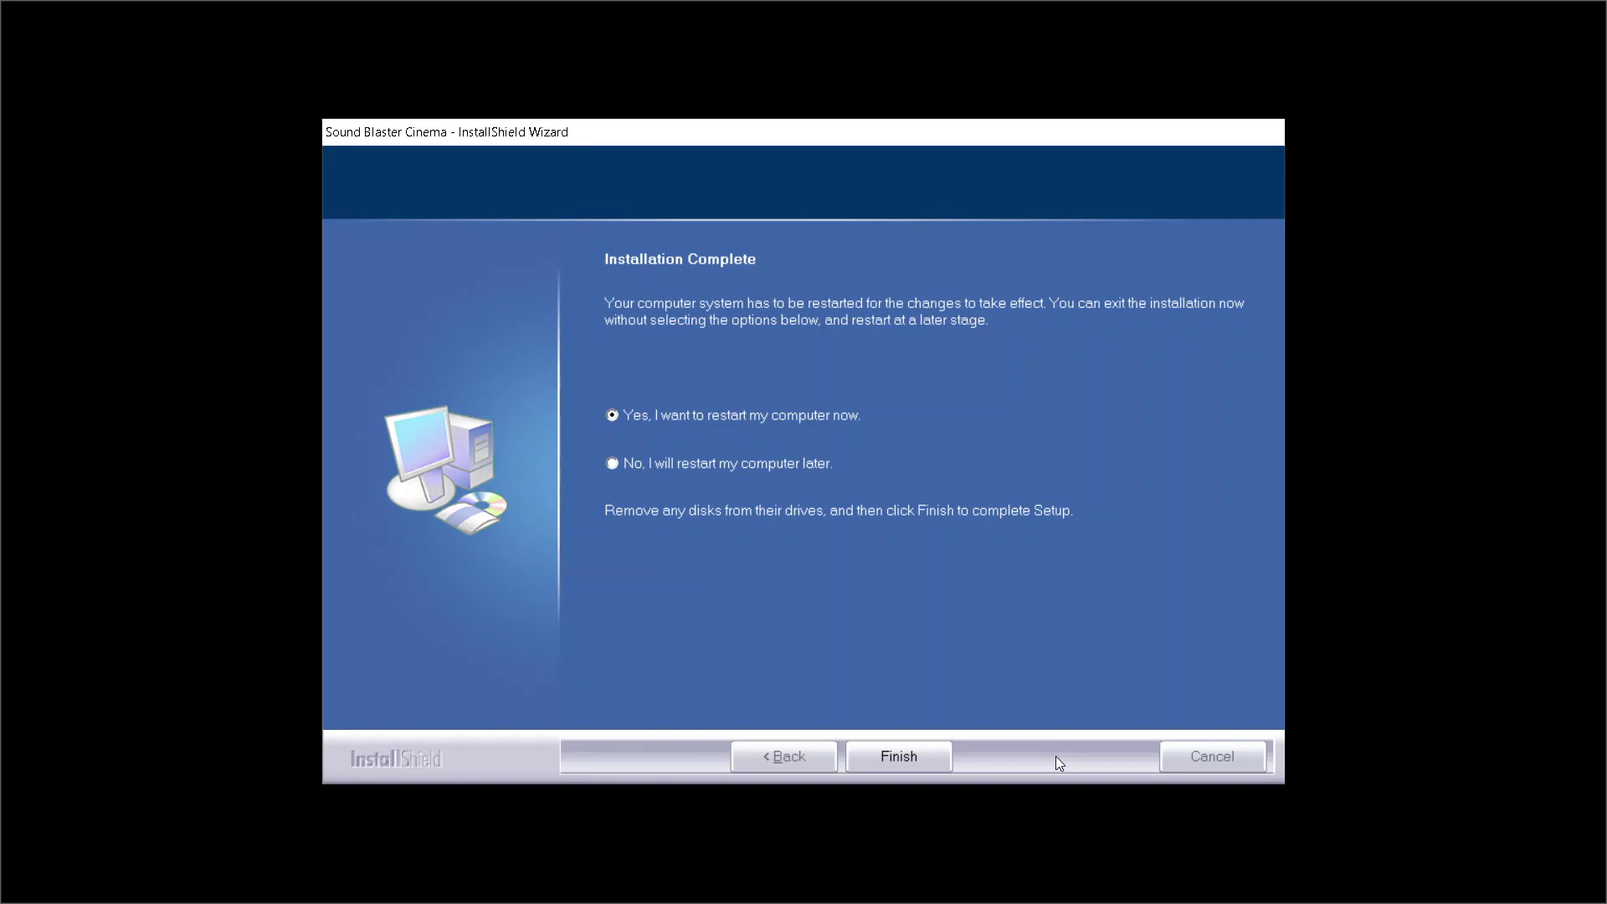
key("super")
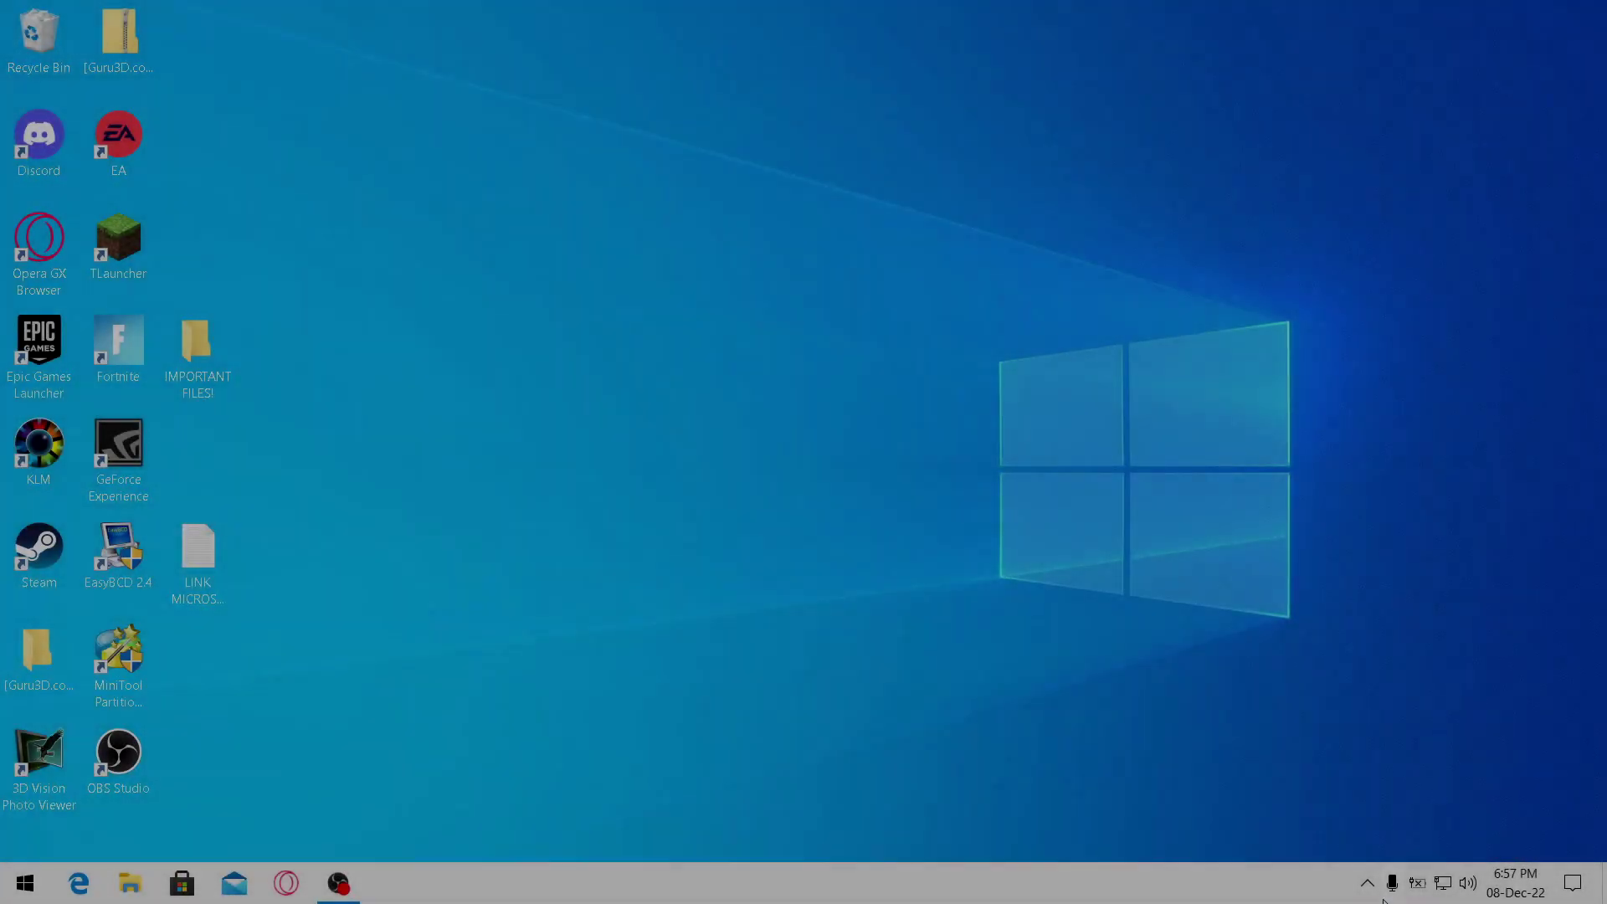
Look for Sound Blaster Cinema among the hidden system tray icons
left_click(1370, 885)
left_click(1370, 887)
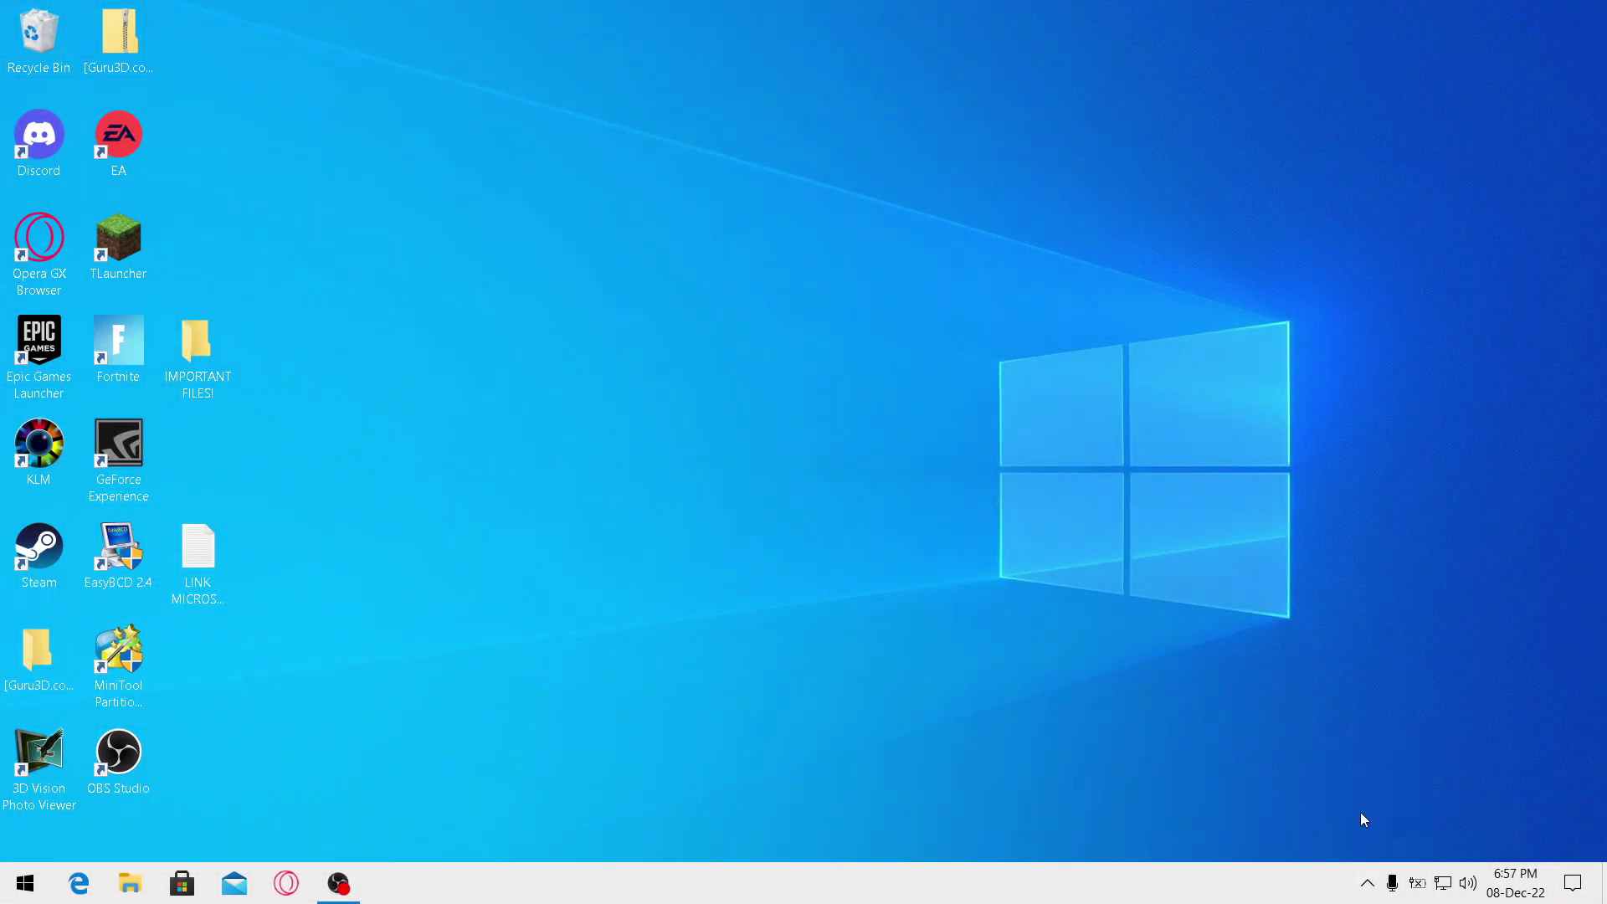
left_click(1368, 883)
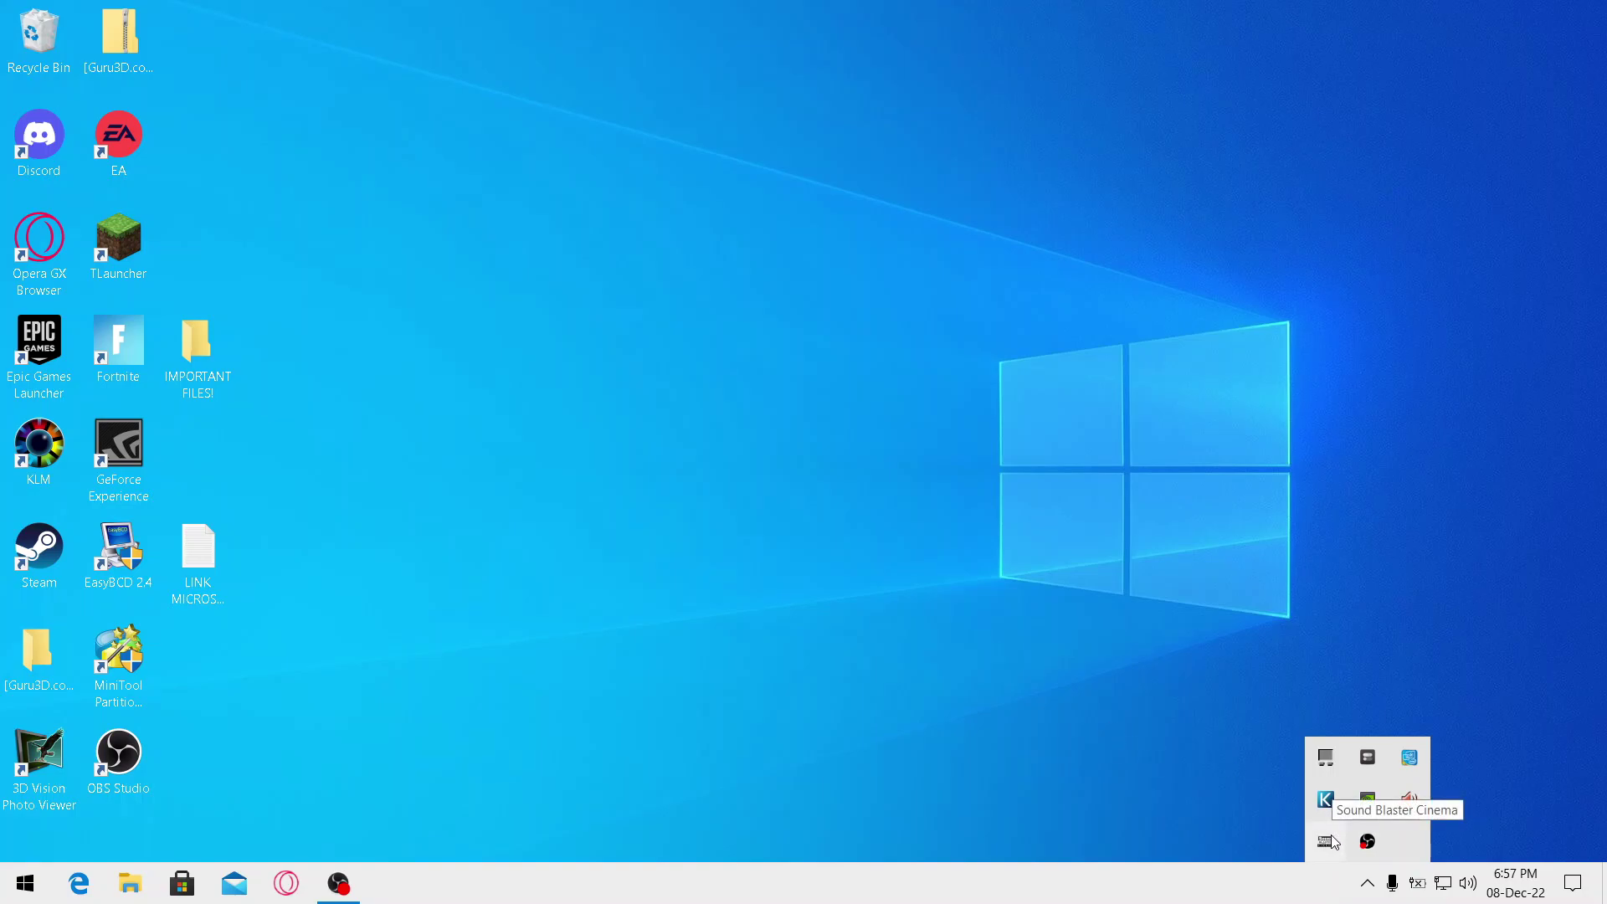
left_click(1368, 883)
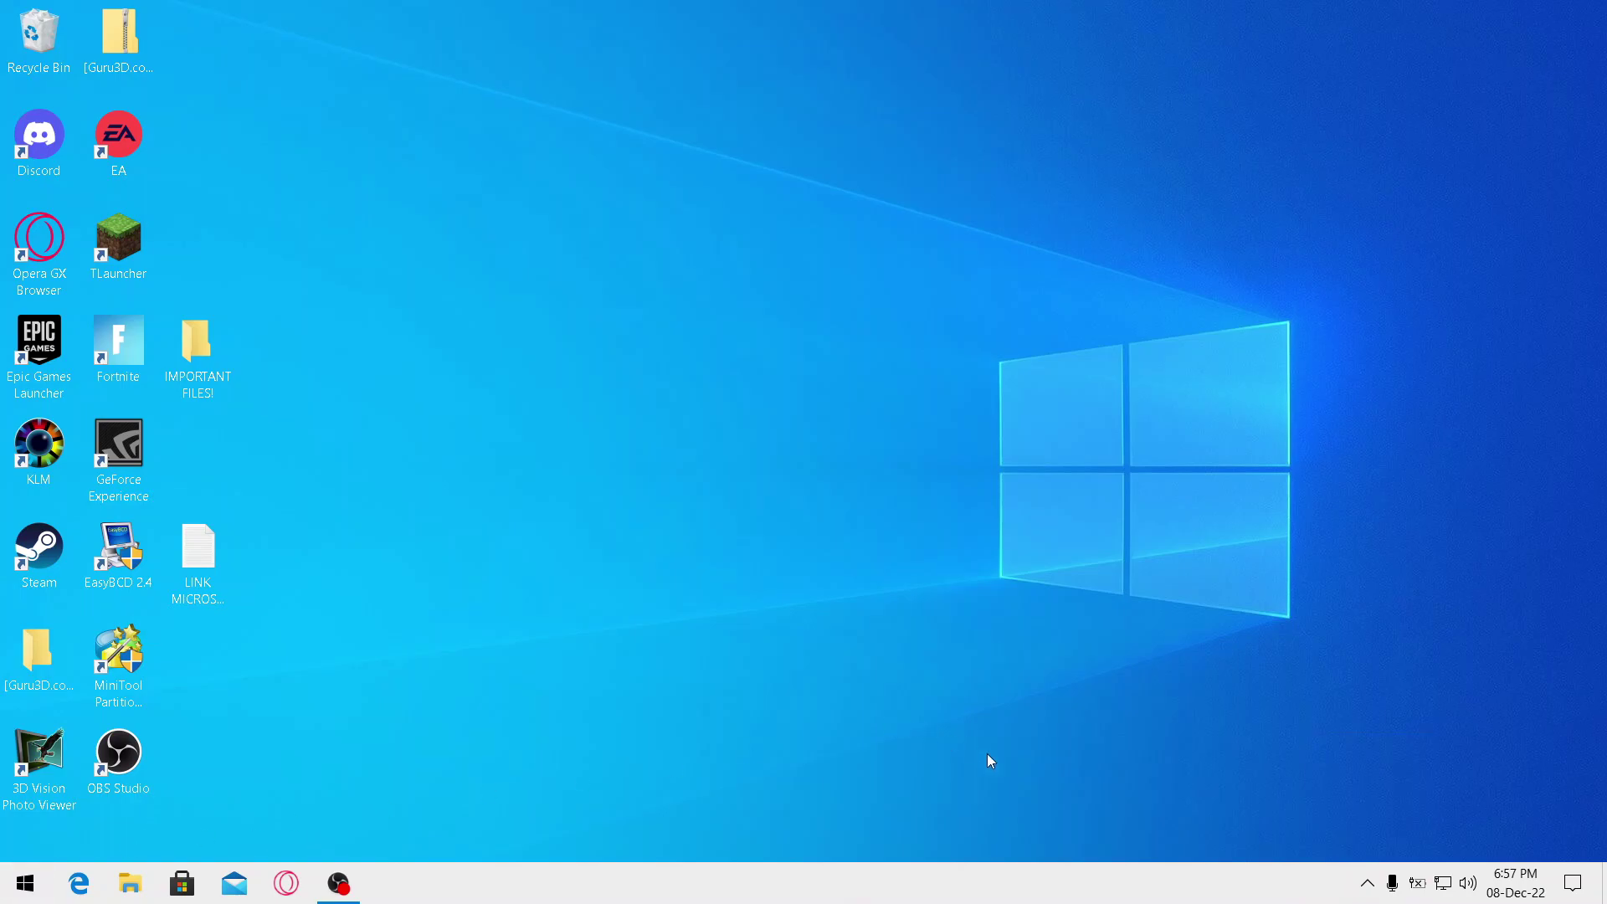
left_click(1369, 882)
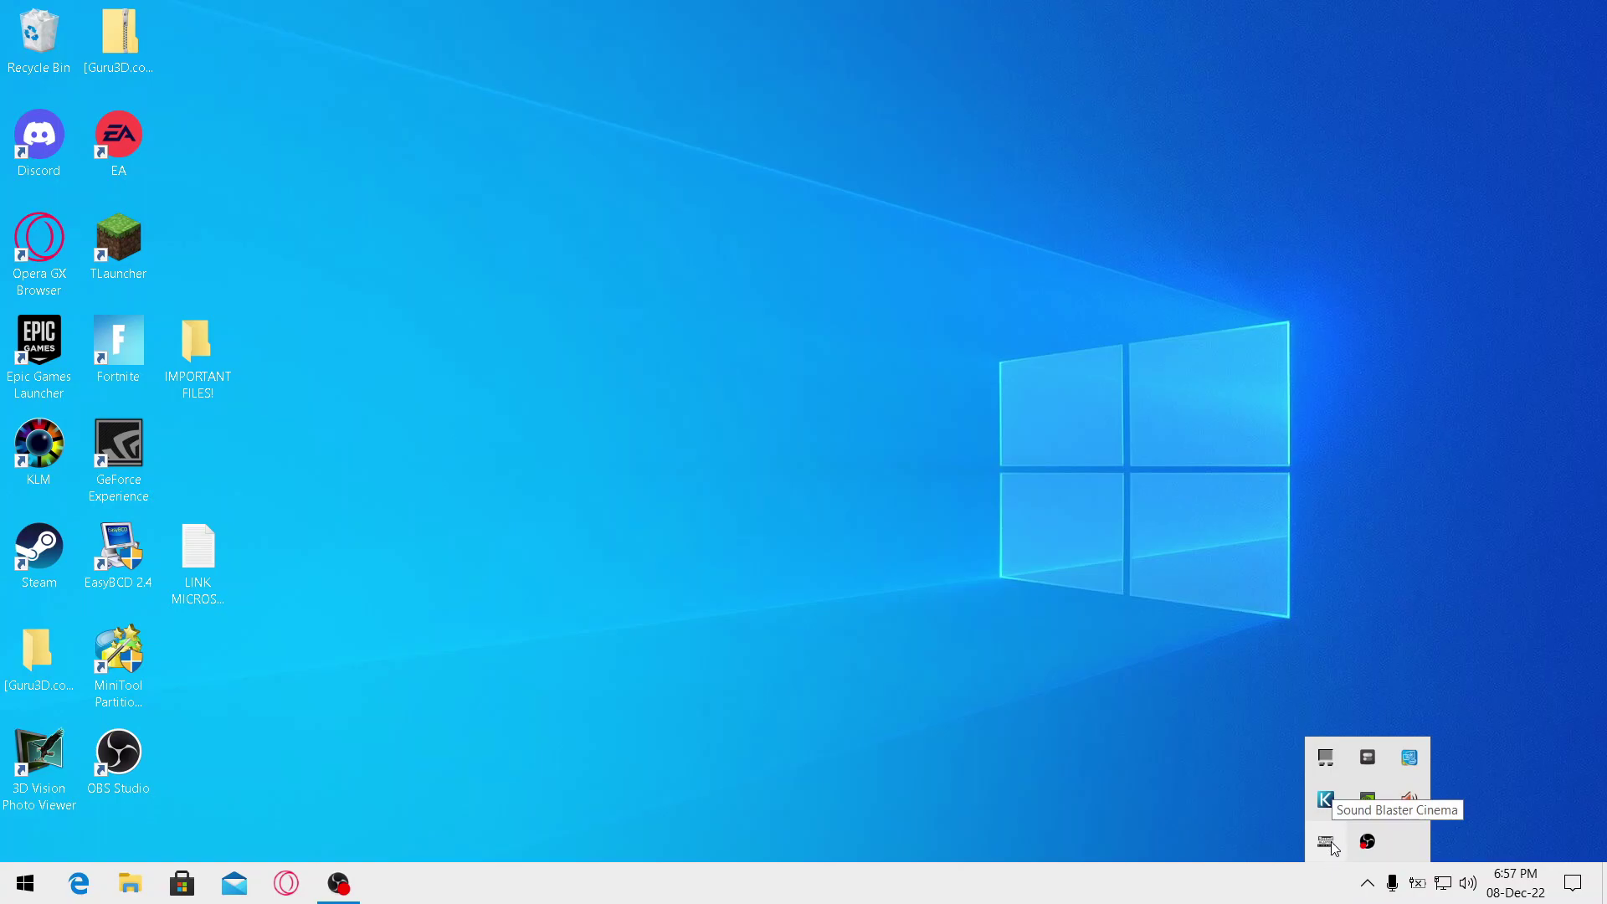
left_click(1371, 883)
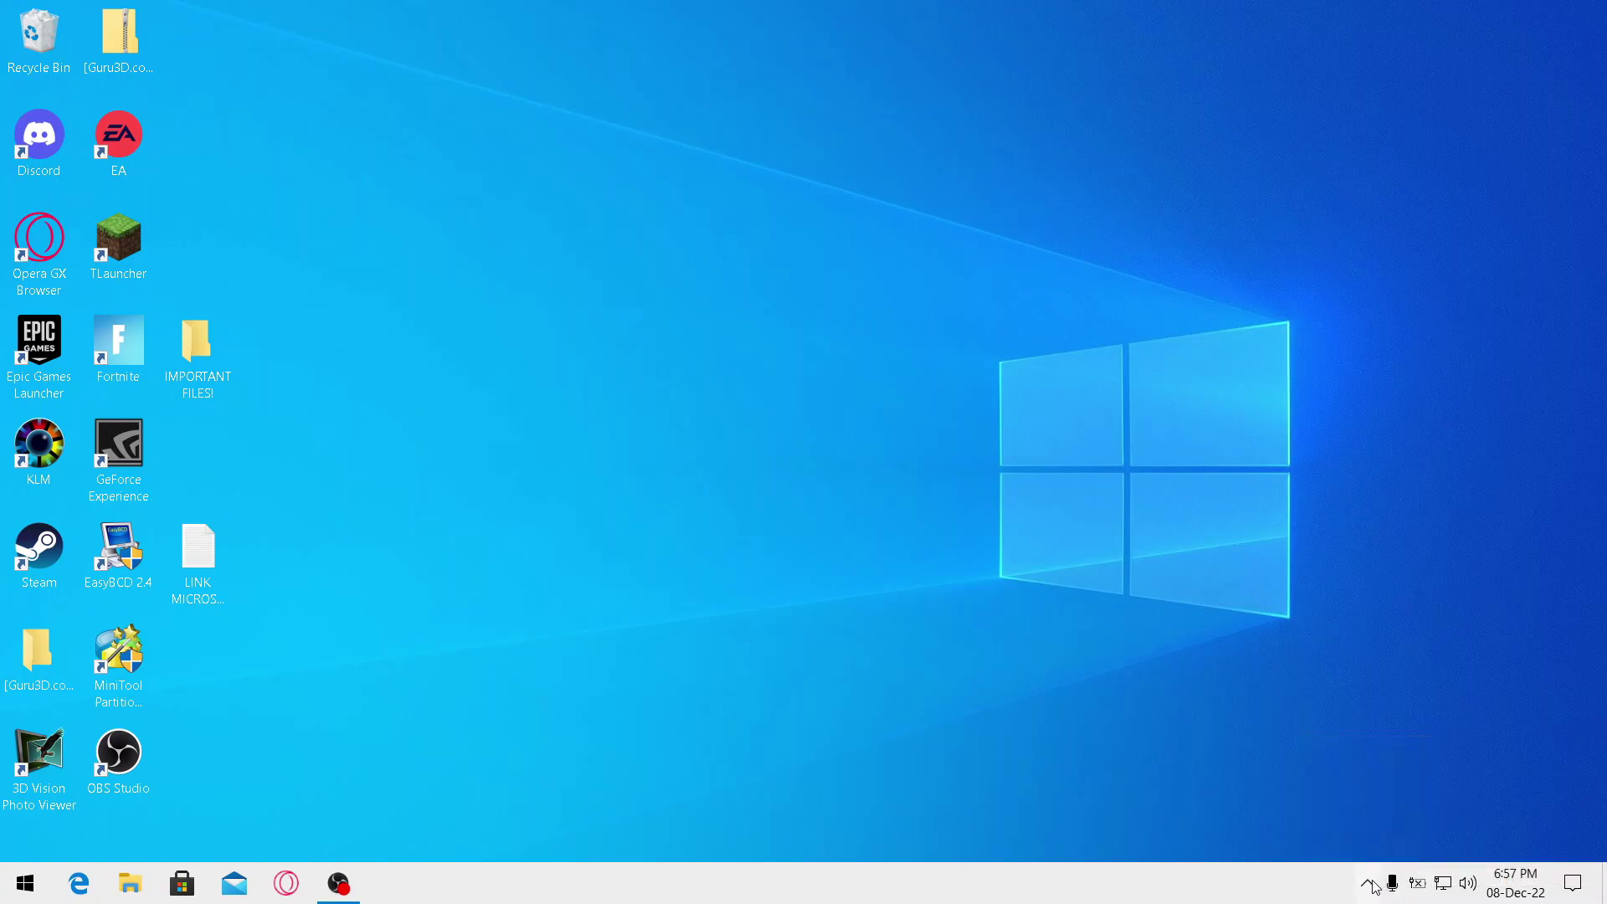
Exit Sound Blaster Cinema through its hidden system tray icon and check the remaining tray icons
left_click(1369, 883)
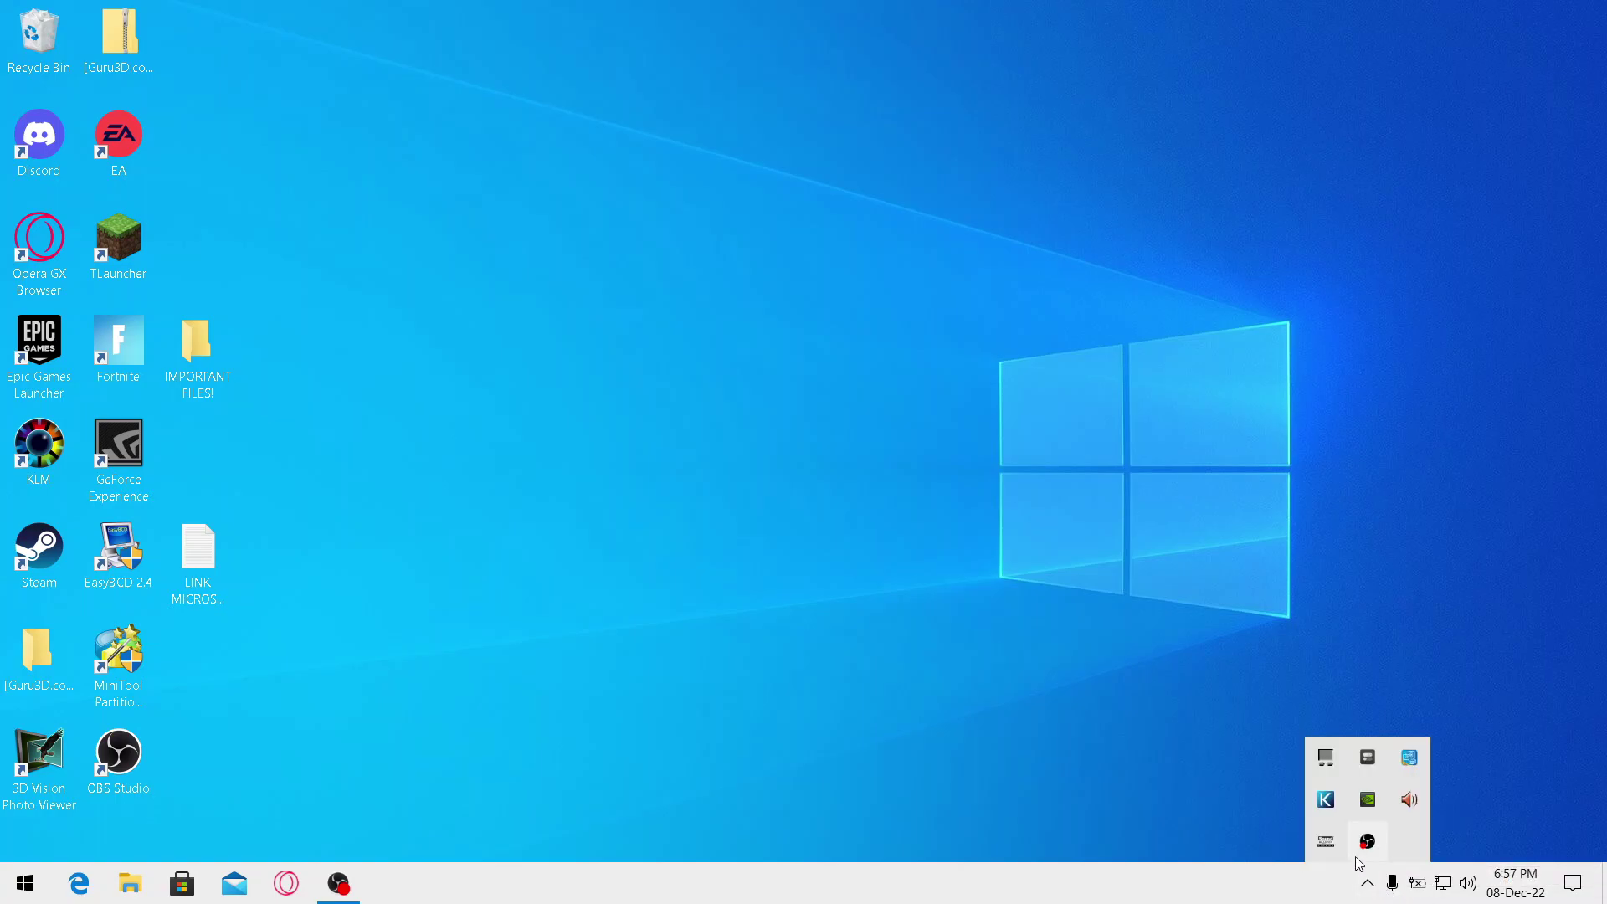
right_click(1329, 845)
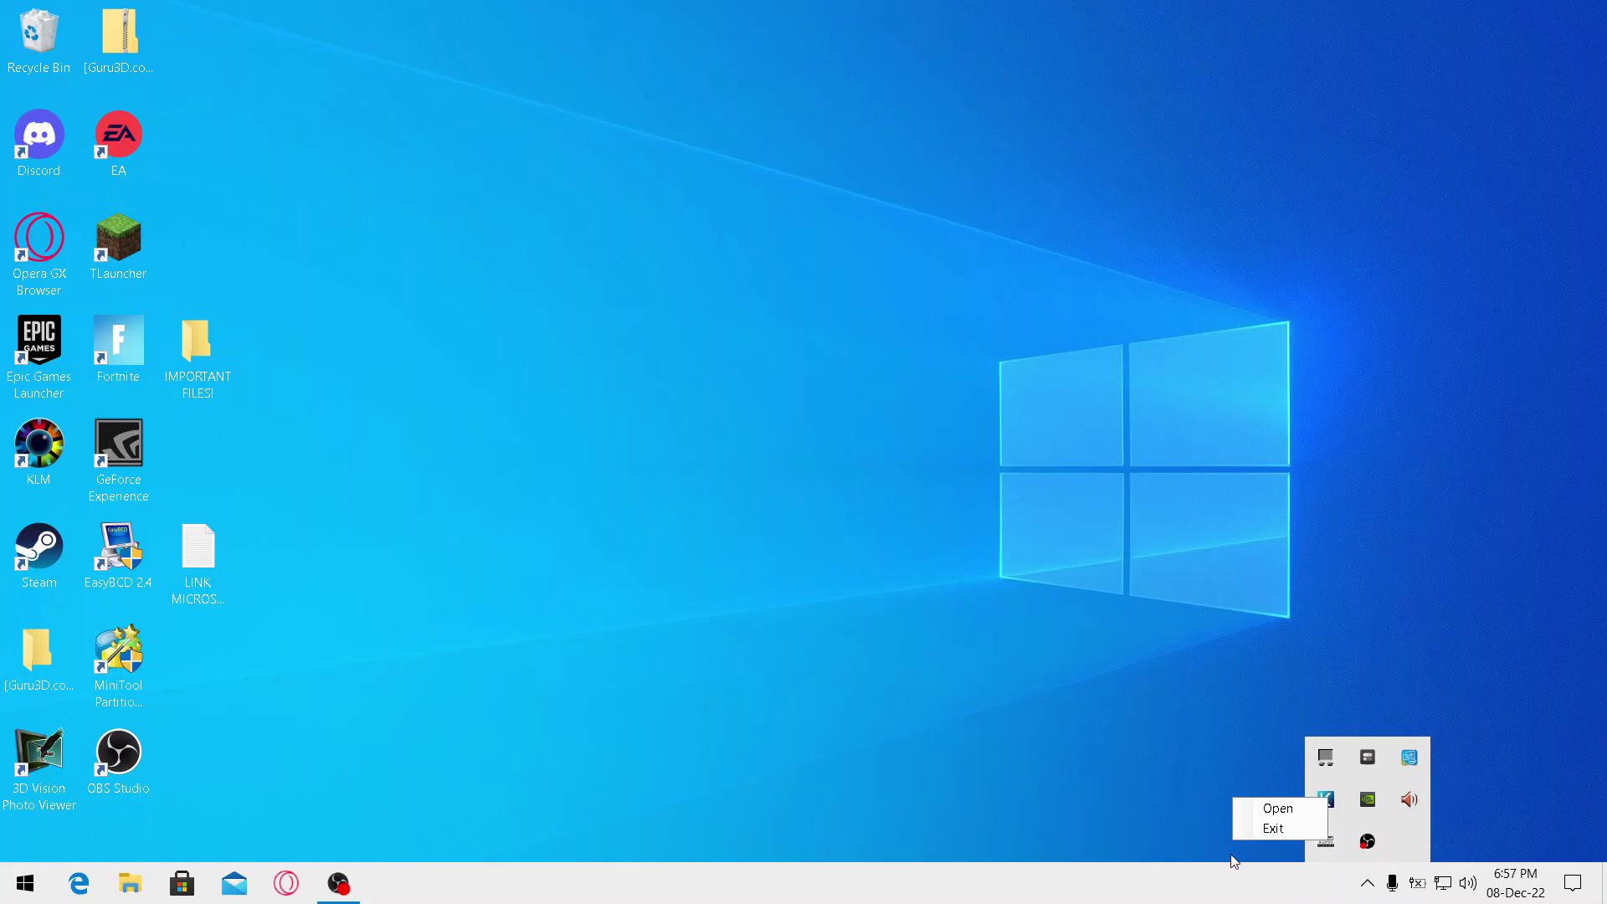
left_click(1289, 829)
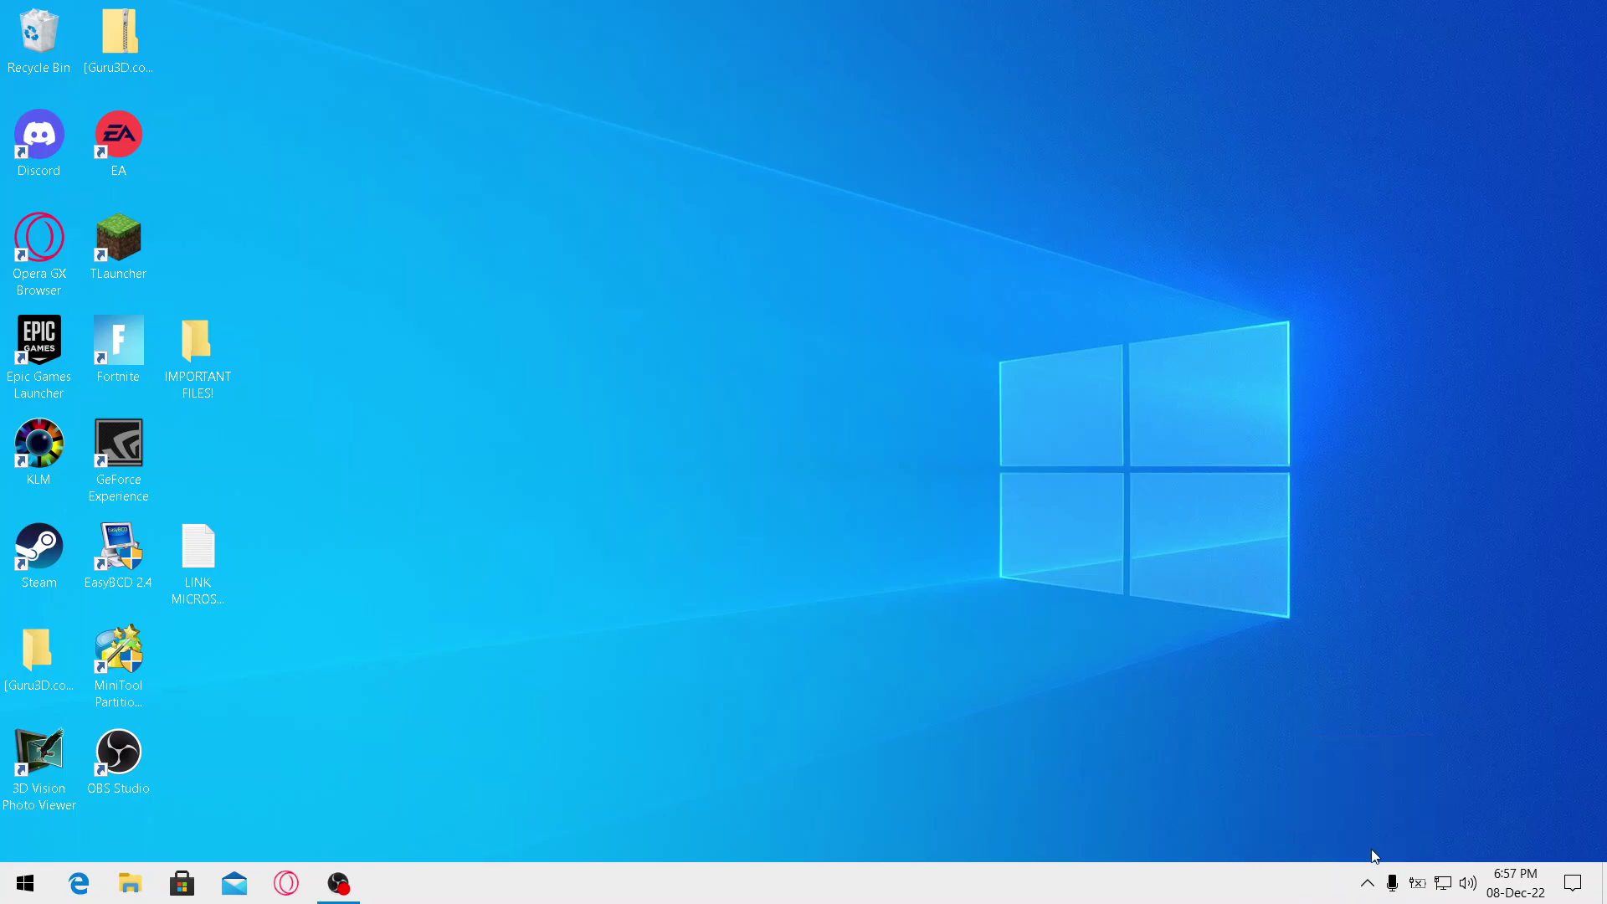
left_click(1368, 883)
left_click(1372, 883)
Open the sbc_2 folder inside IMPORTANT FILES! and its subfolder sbc_2_1.00.08
double_click(222, 370)
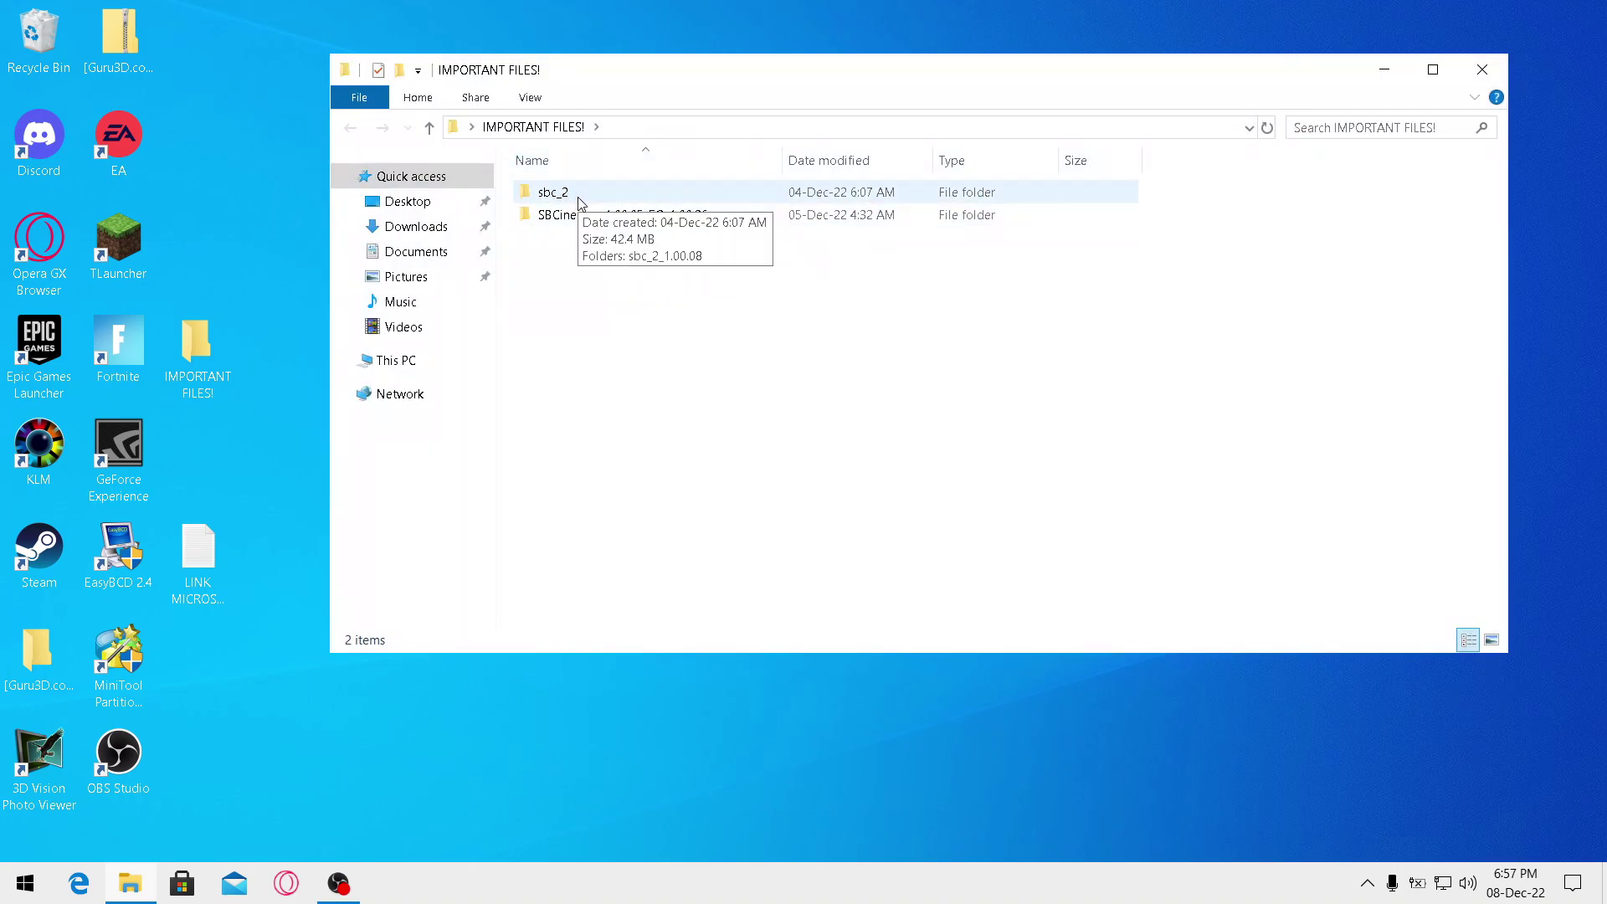
double_click(580, 202)
left_click(608, 197)
double_click(607, 197)
Launch the Sound Blaster Cinema 2 setup application, allow it to run and continue with English as the setup language
right_click(574, 262)
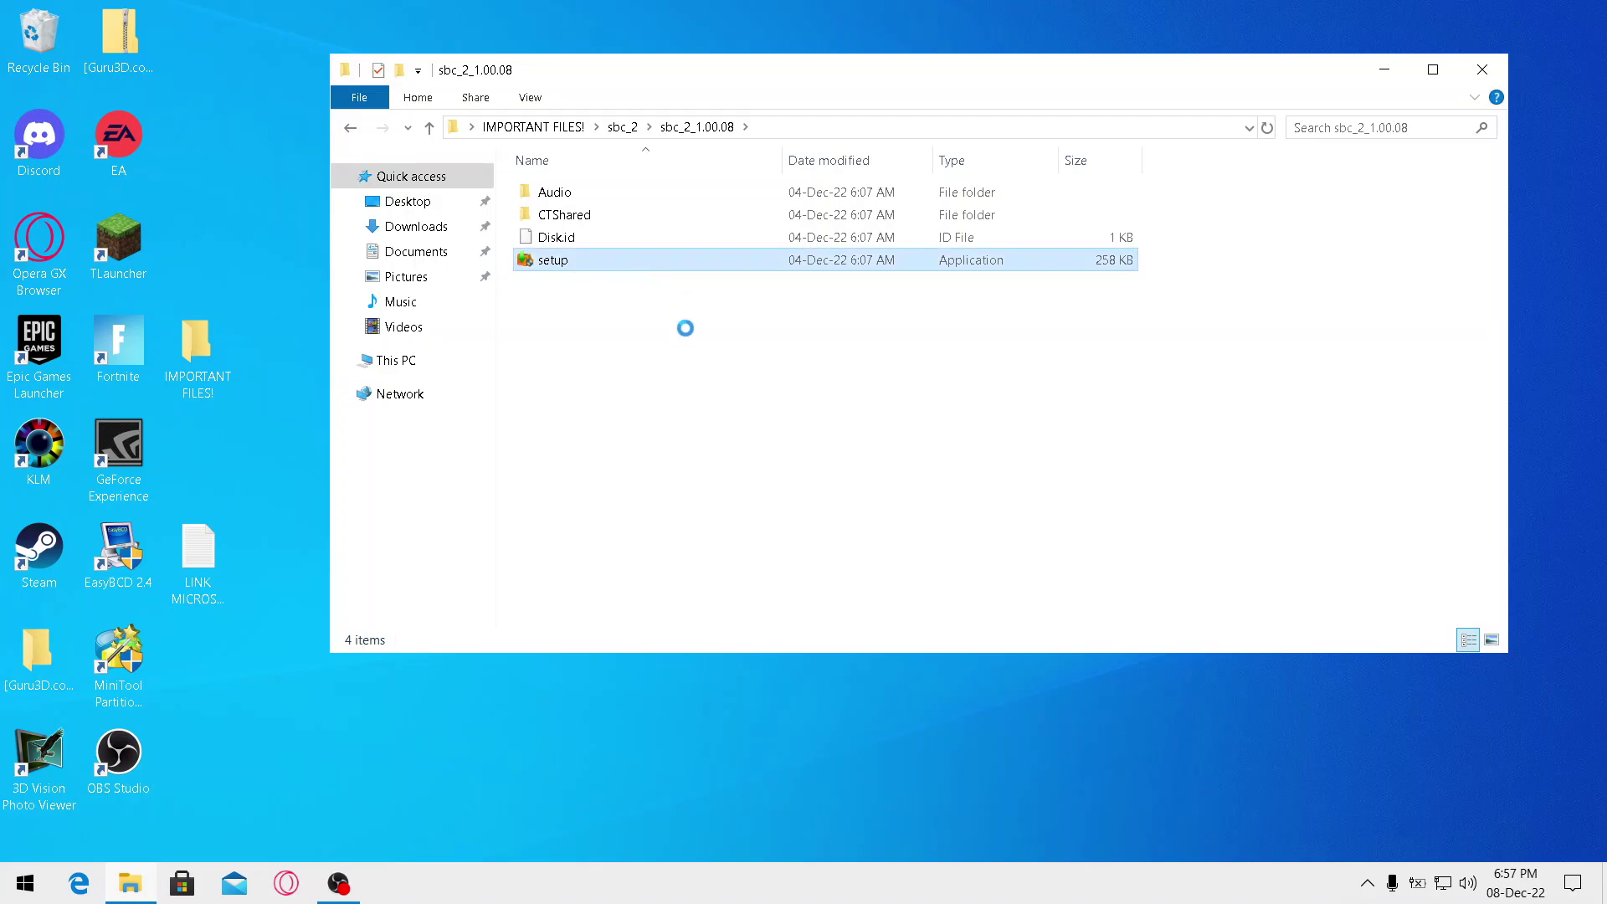
left_click(653, 302)
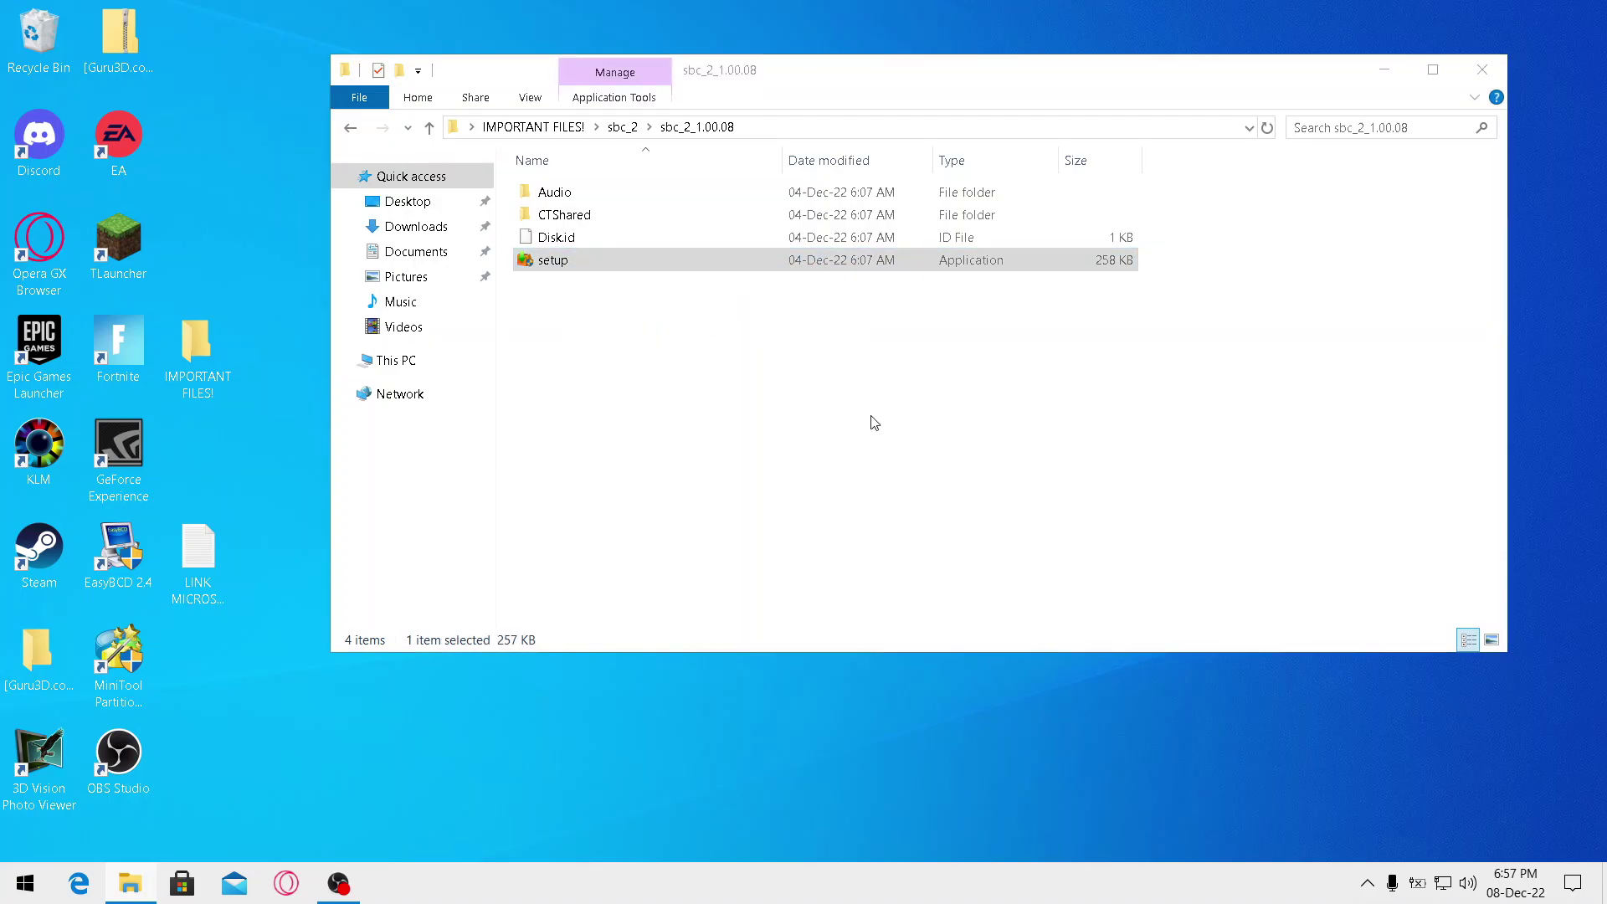
left_click(696, 601)
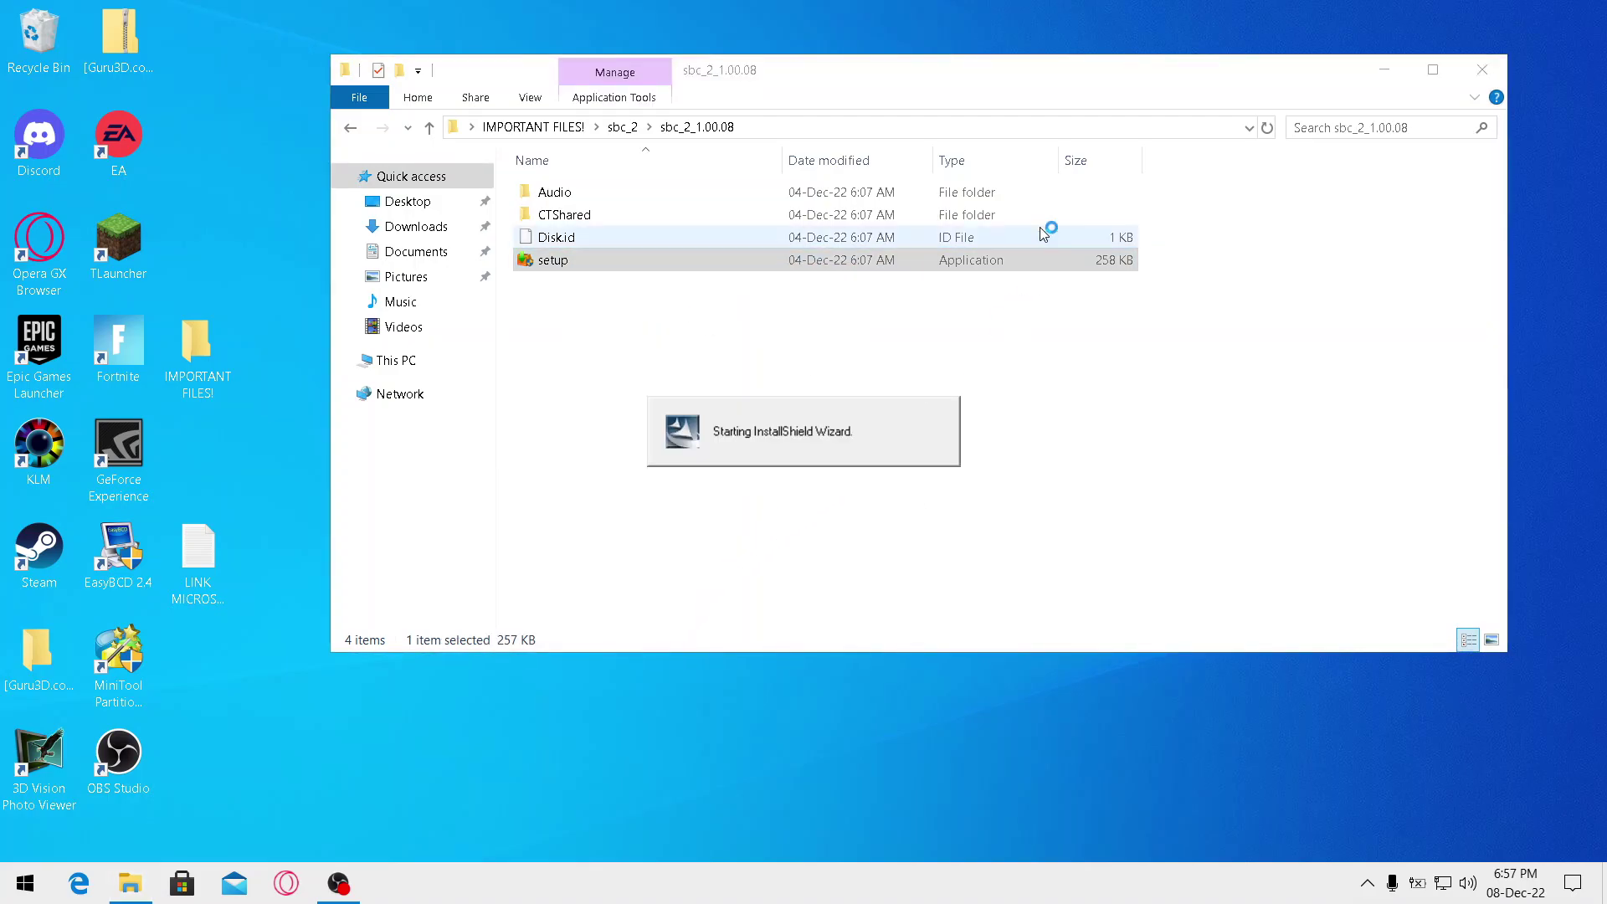
left_click(874, 702)
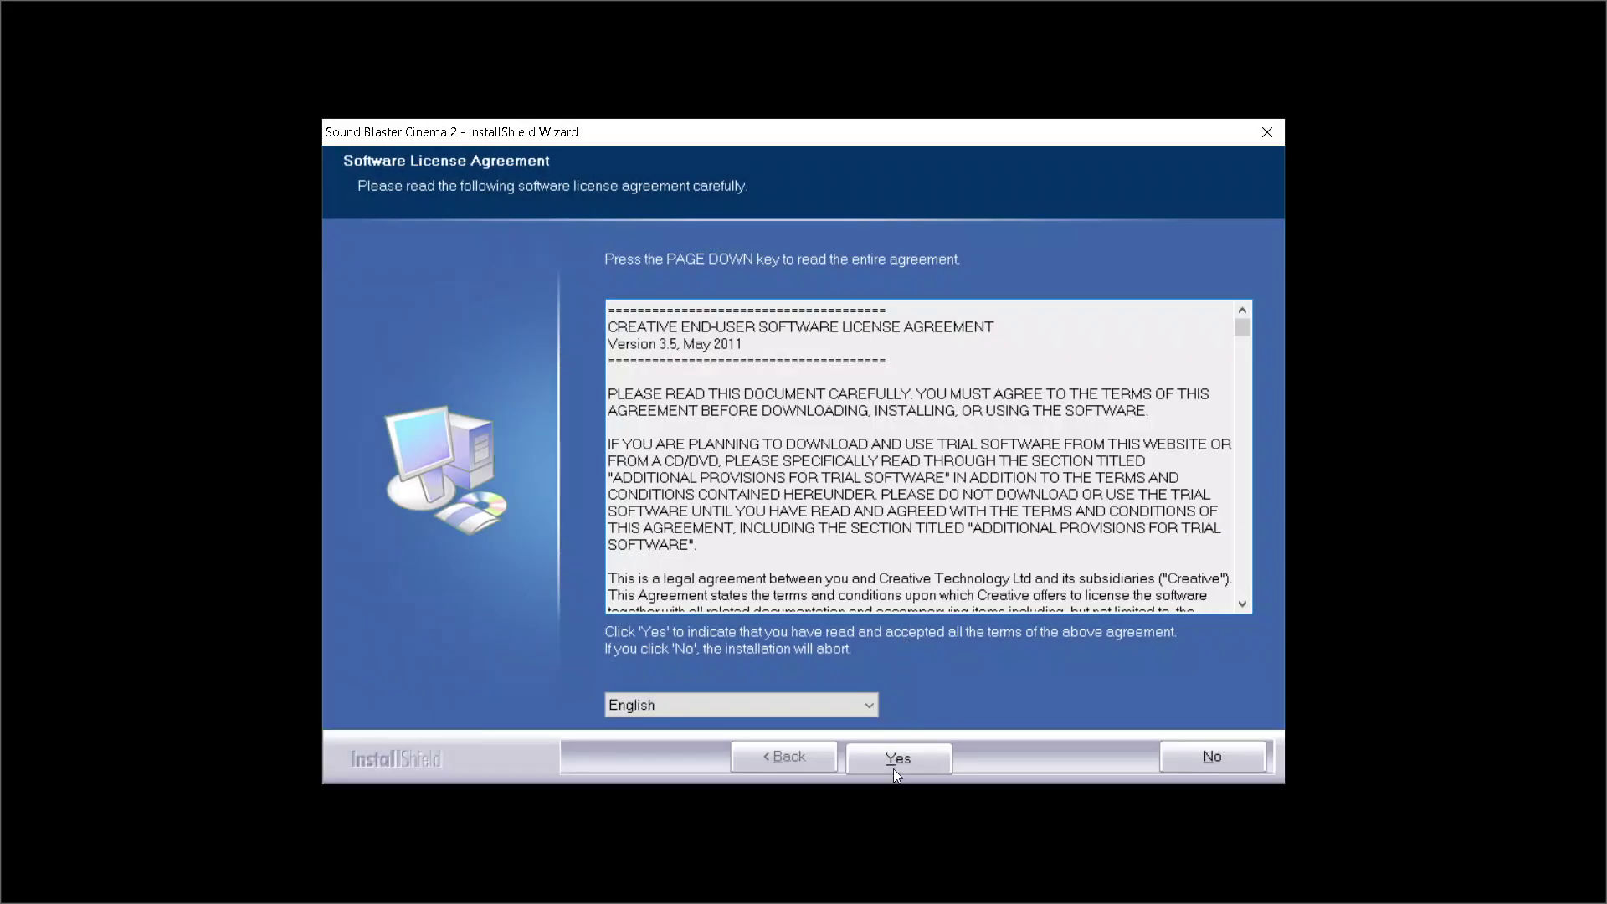
Accept the license agreement and run the Full Installation of Sound Blaster Cinema 2
left_click(898, 764)
left_click(921, 753)
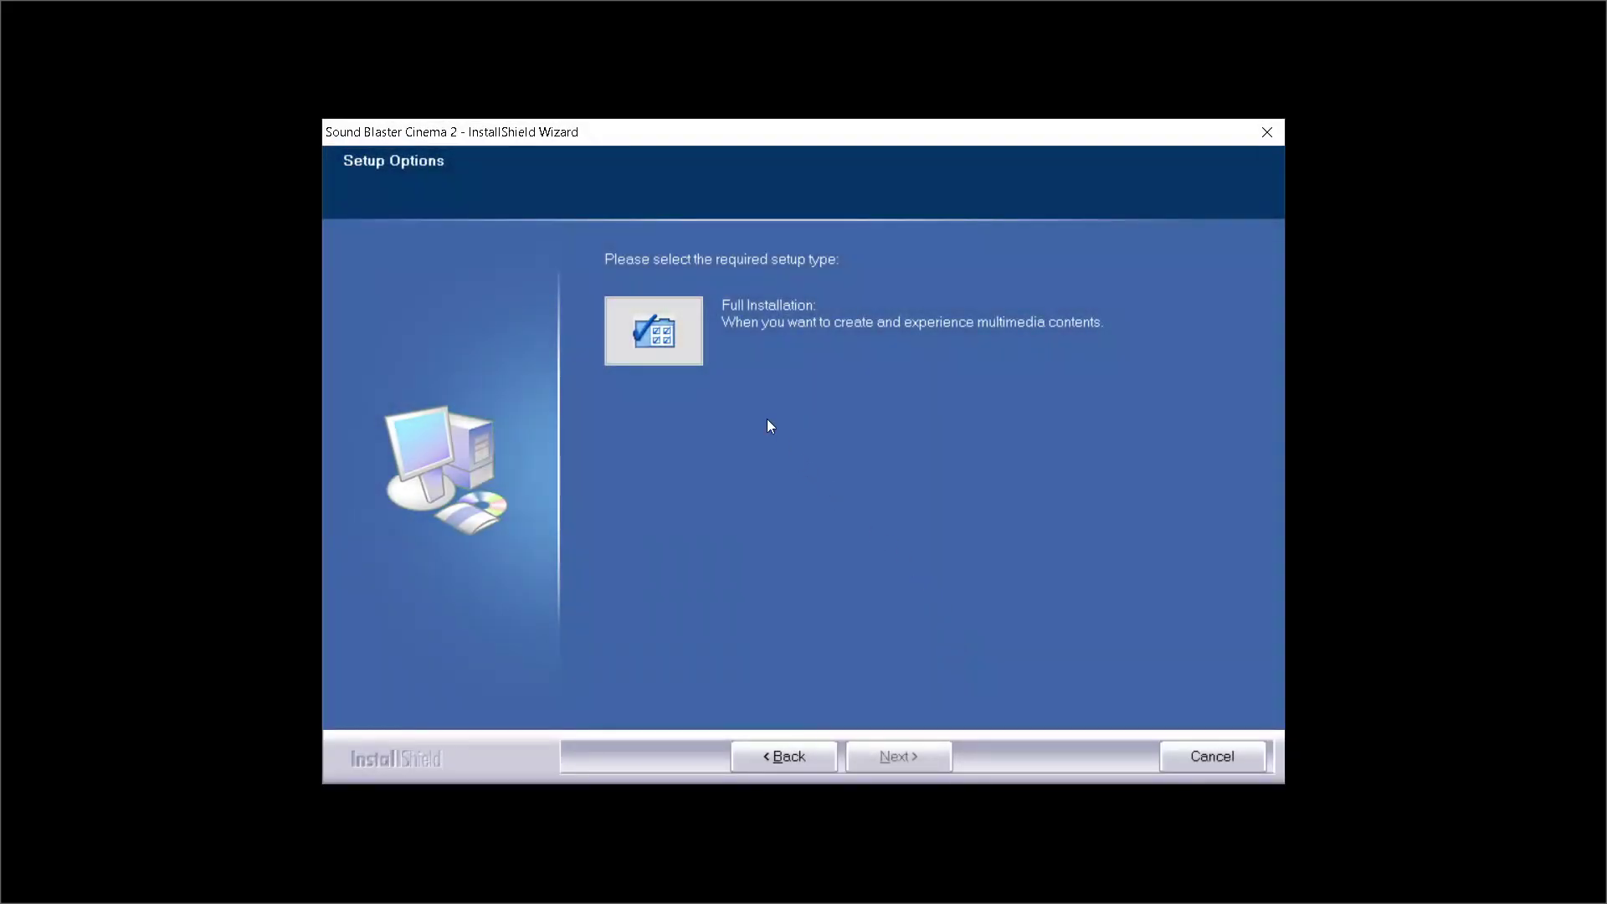
left_click(675, 341)
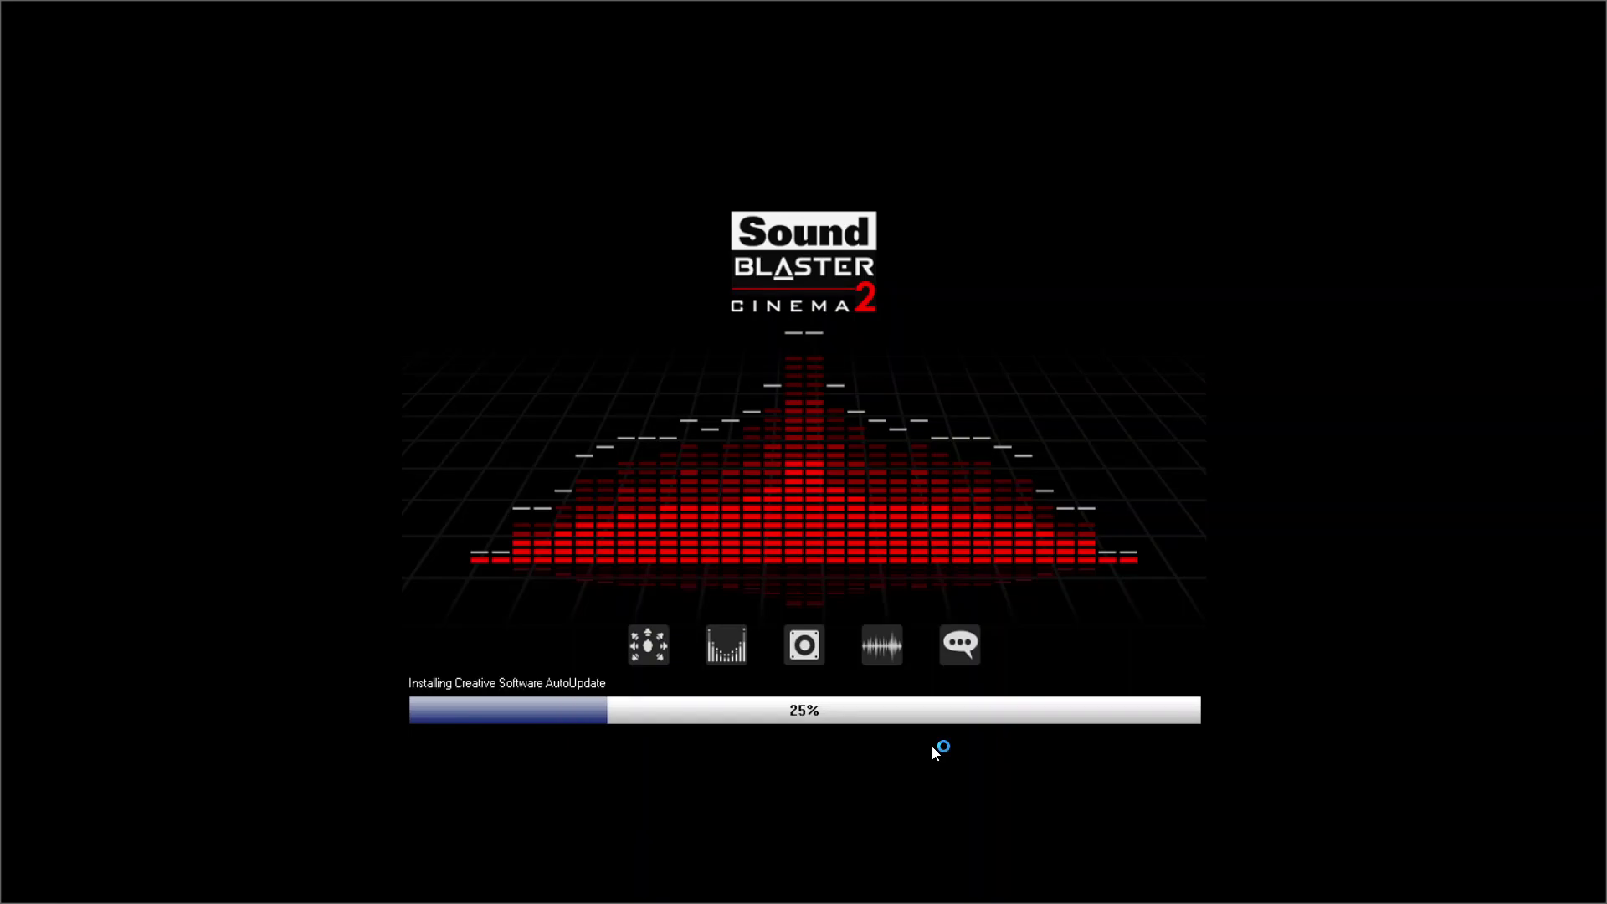
Examine the processes running under Setup.exe (32 bit) in Task Manager while the installation is in progress
key("super")
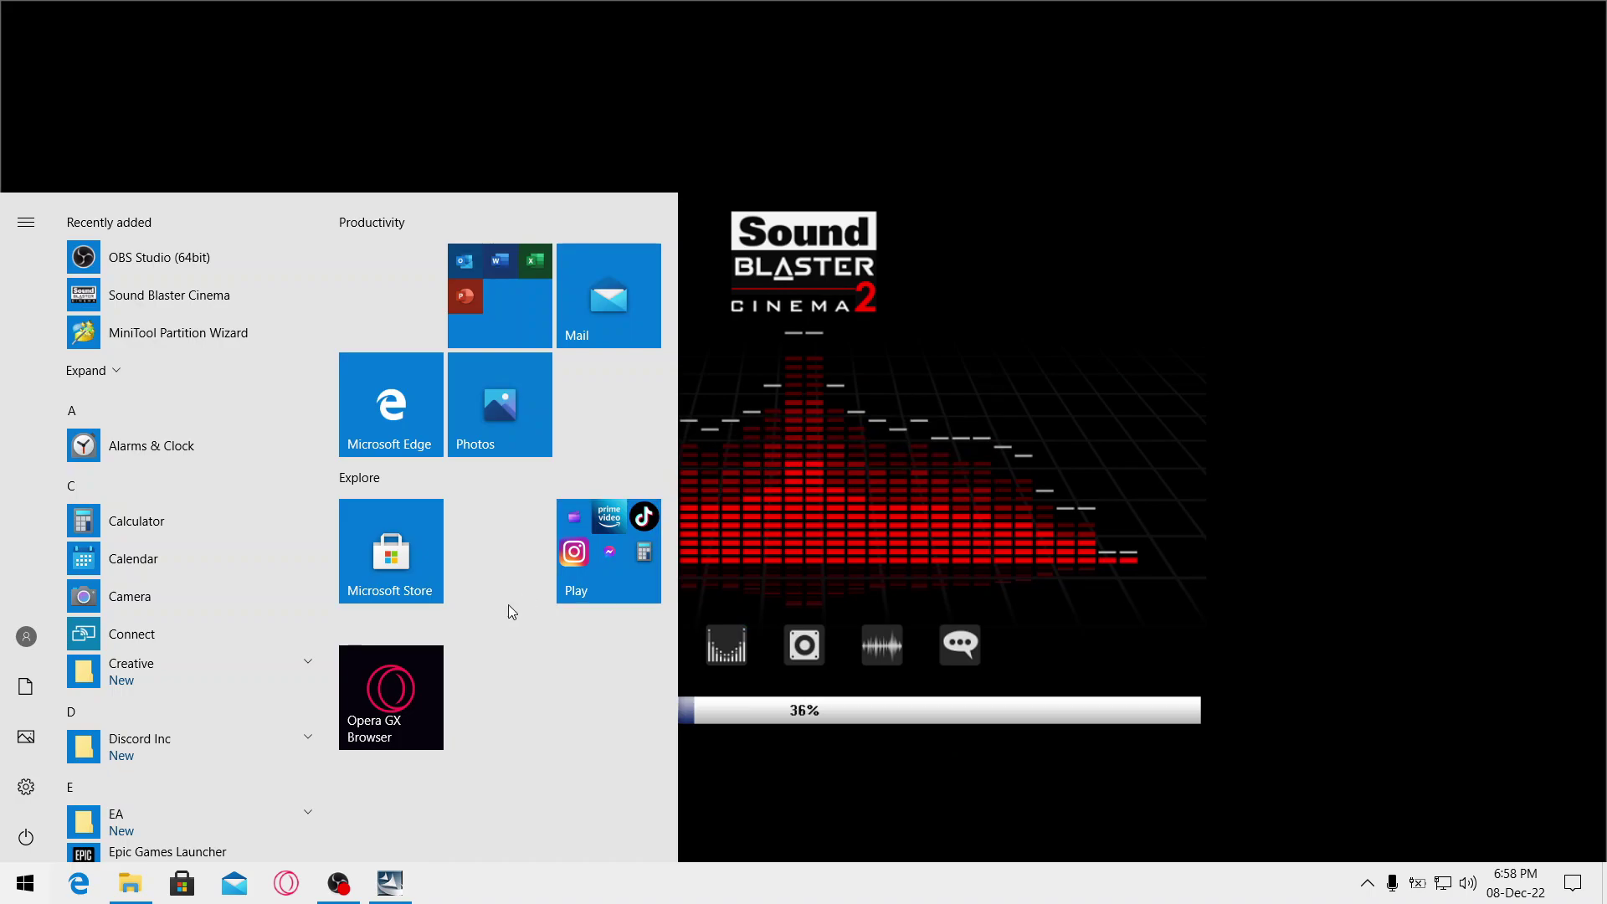
right_click(593, 886)
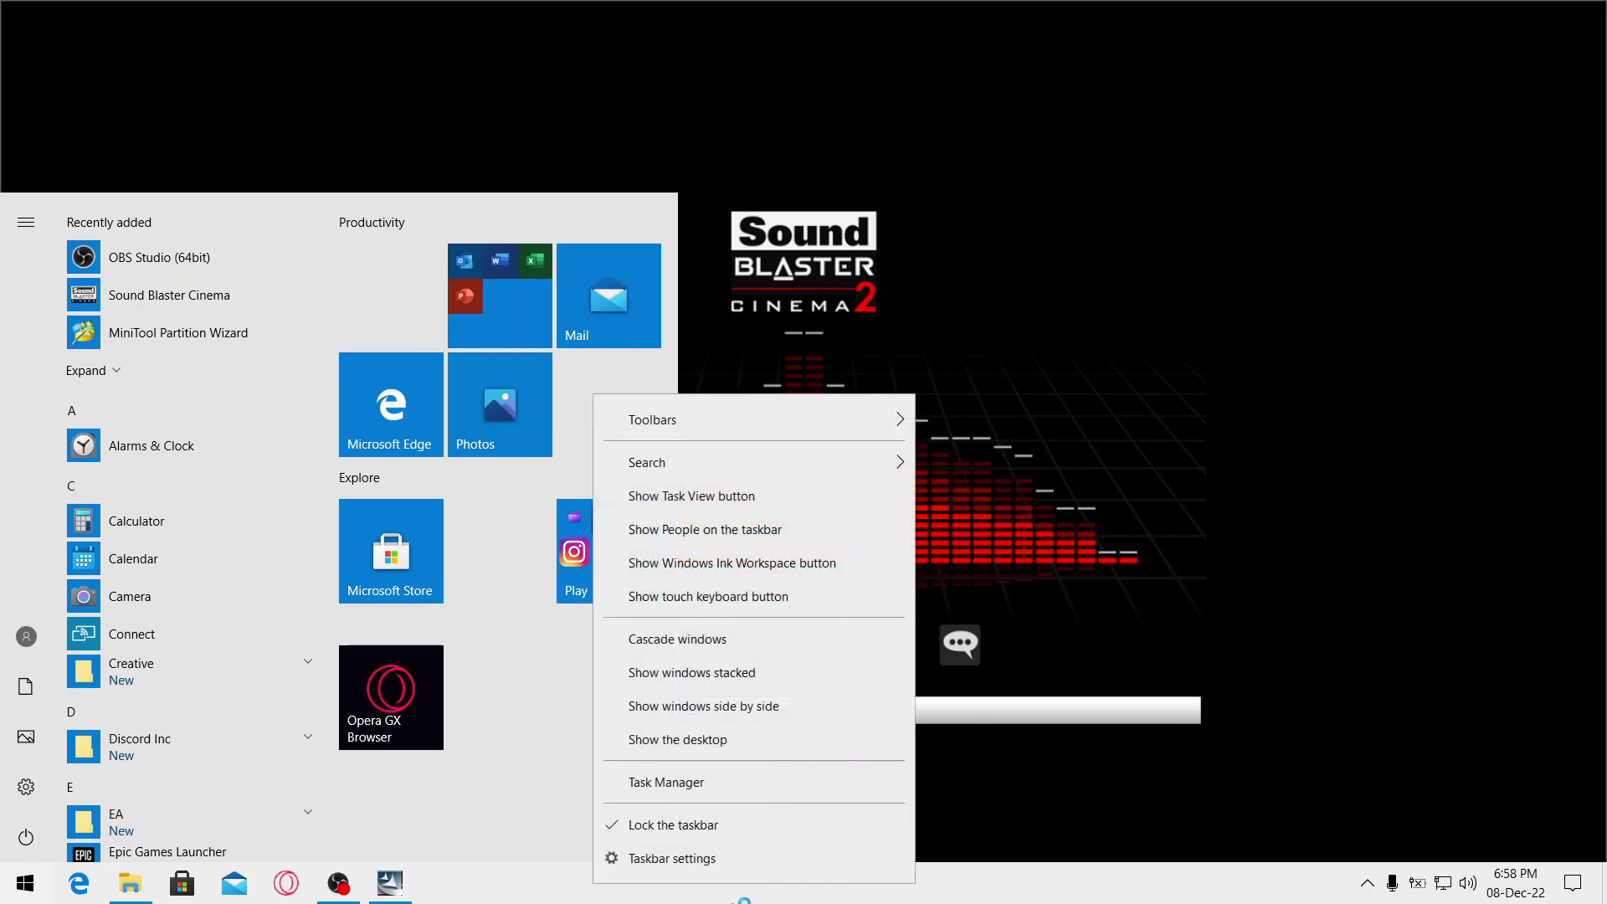
left_click(739, 780)
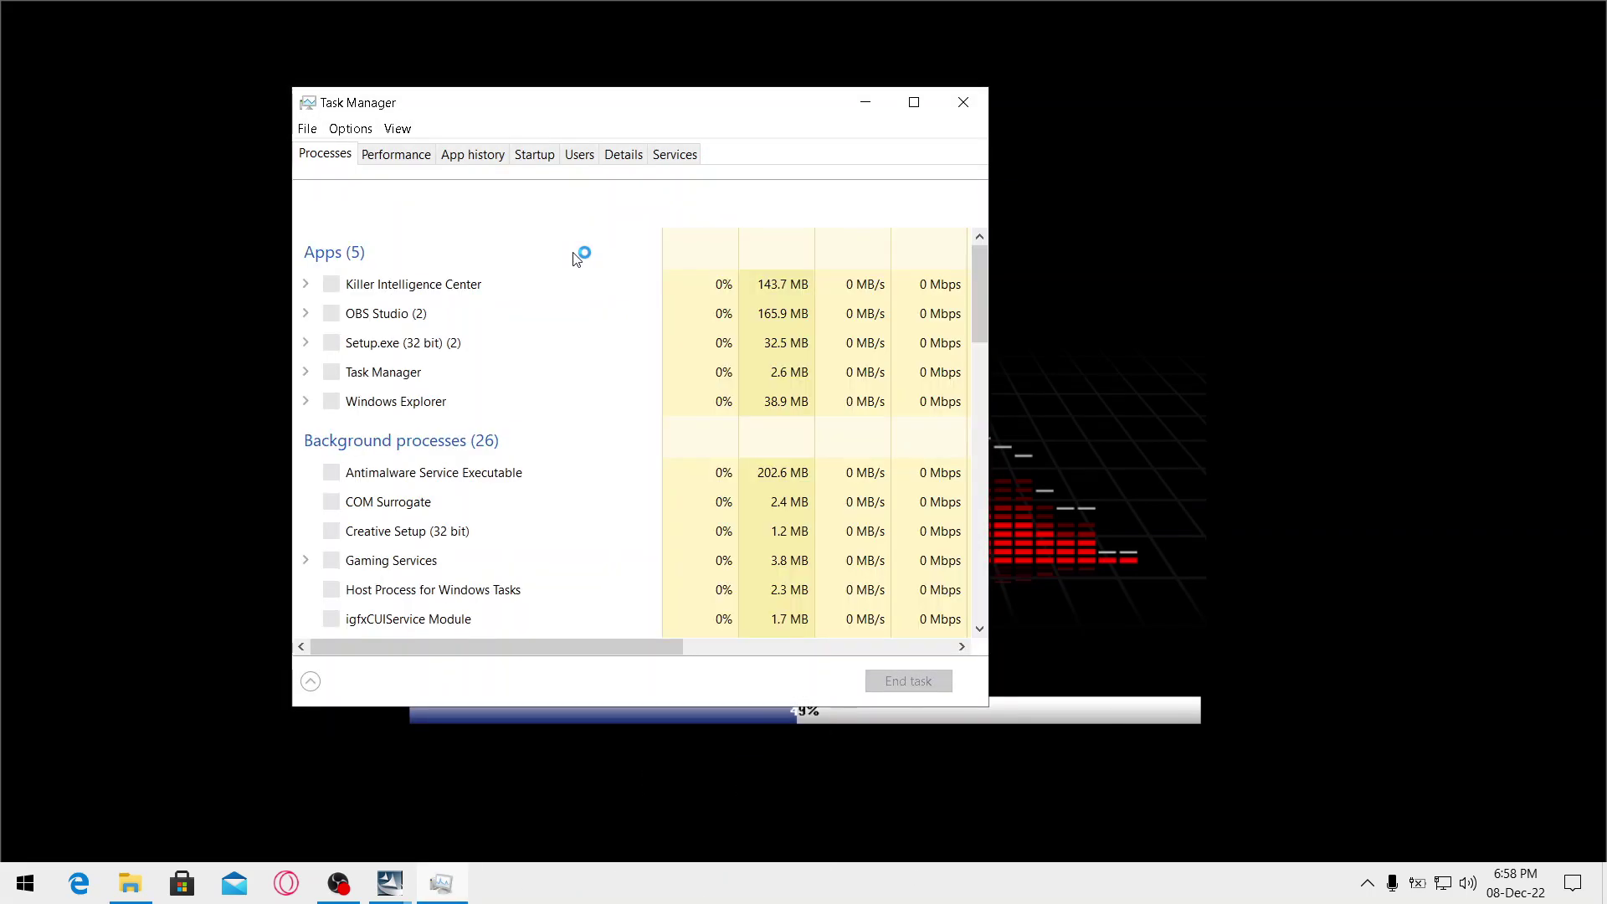
left_click_drag(741, 116, 884, 120)
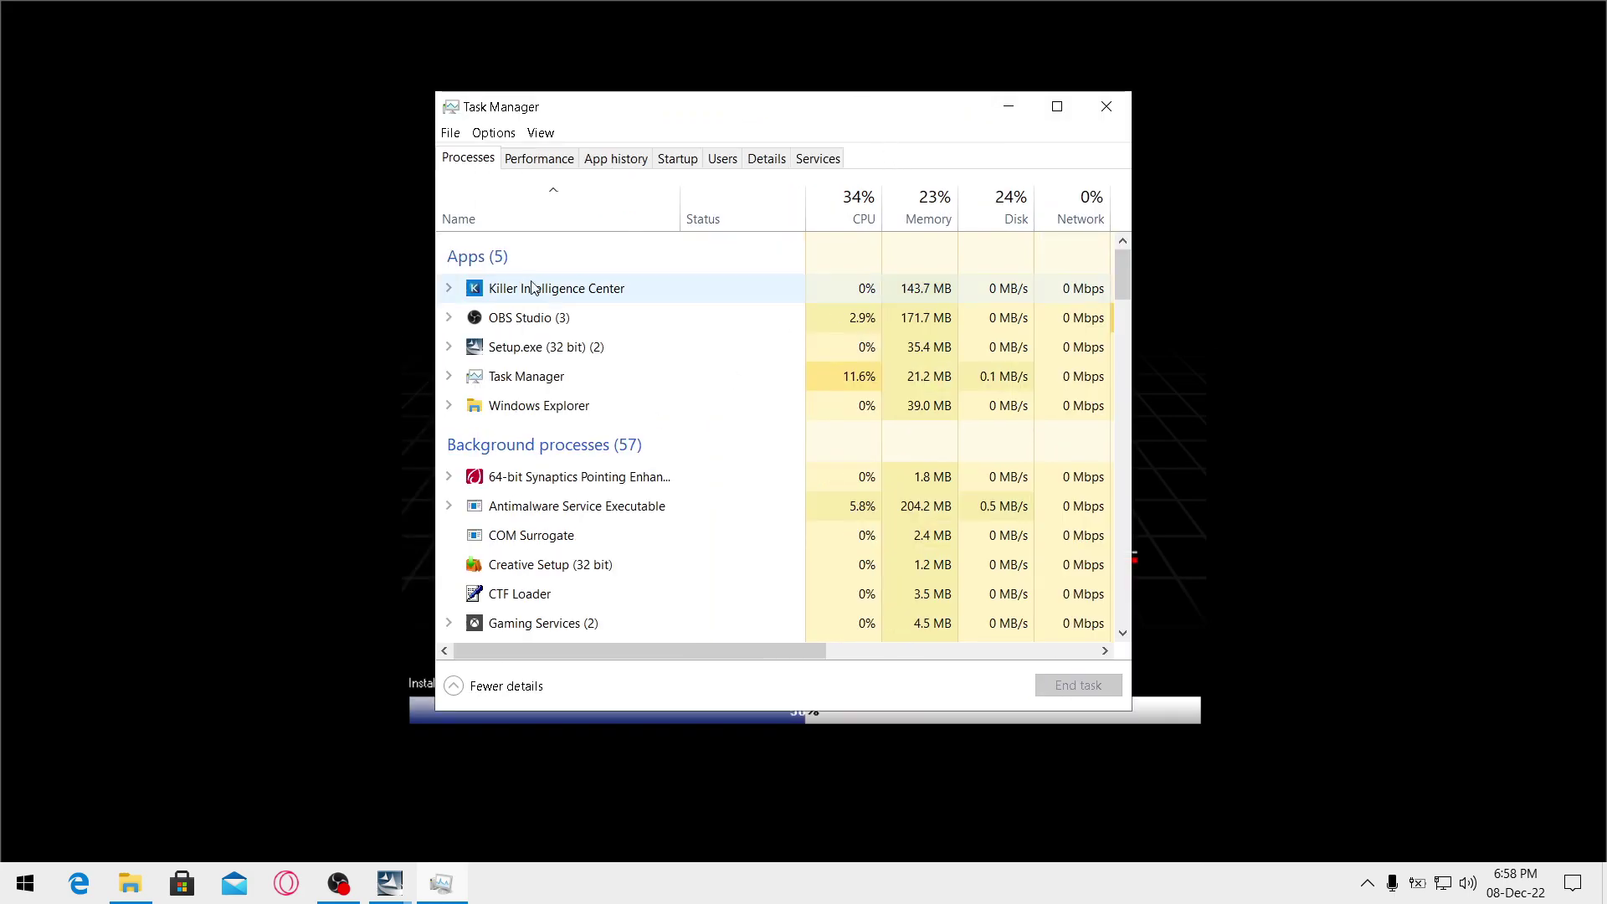
double_click(510, 350)
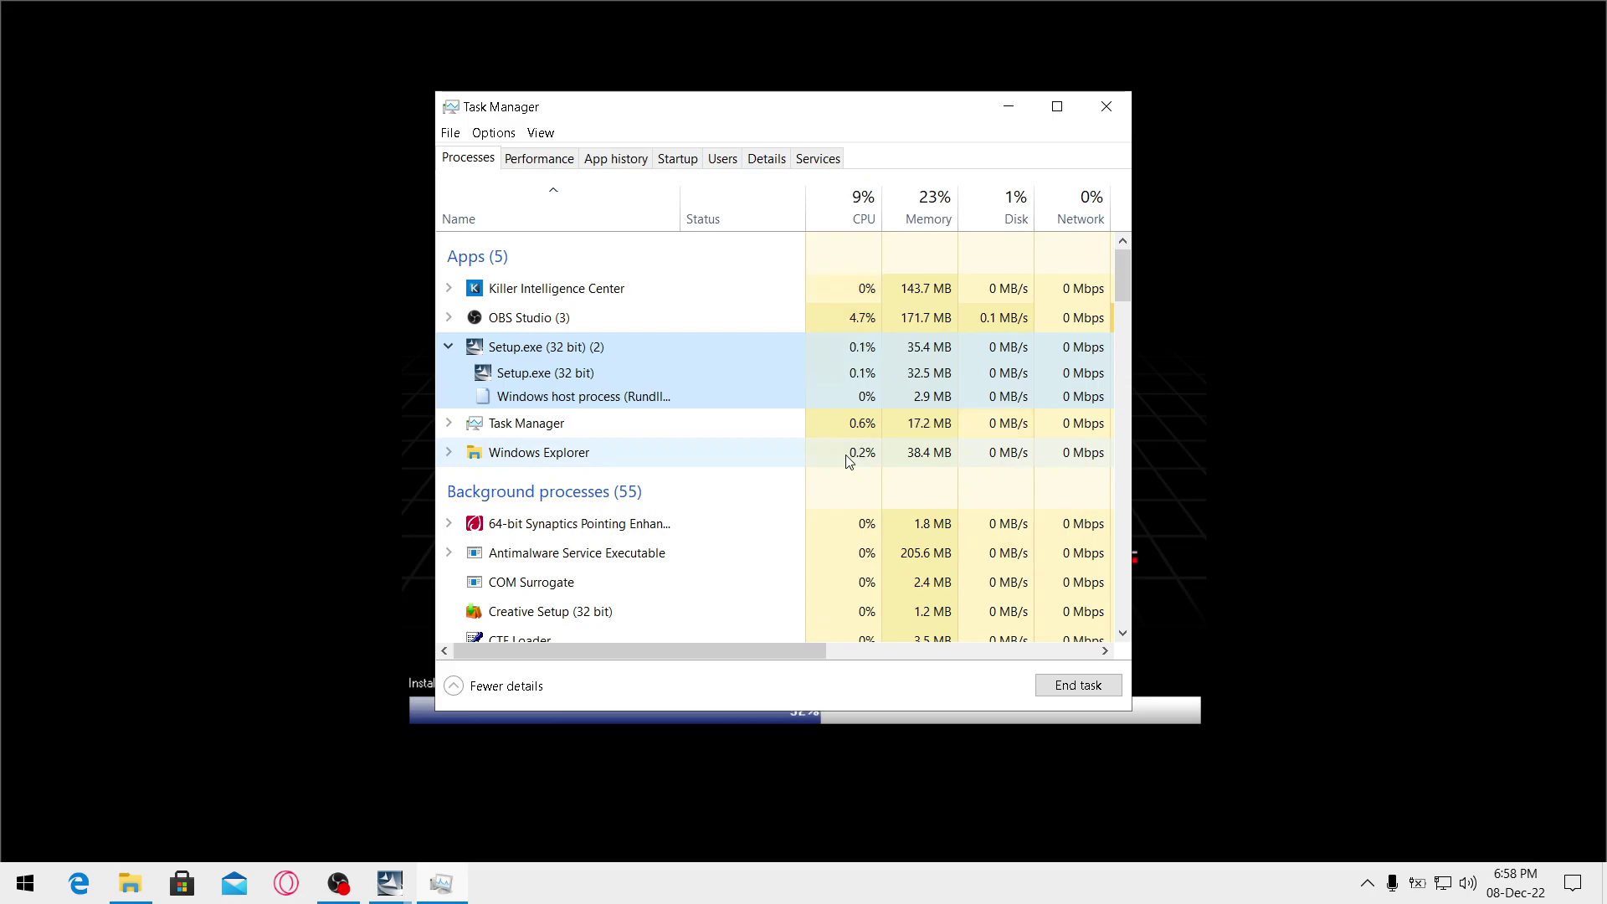
left_click_drag(812, 107, 402, 122)
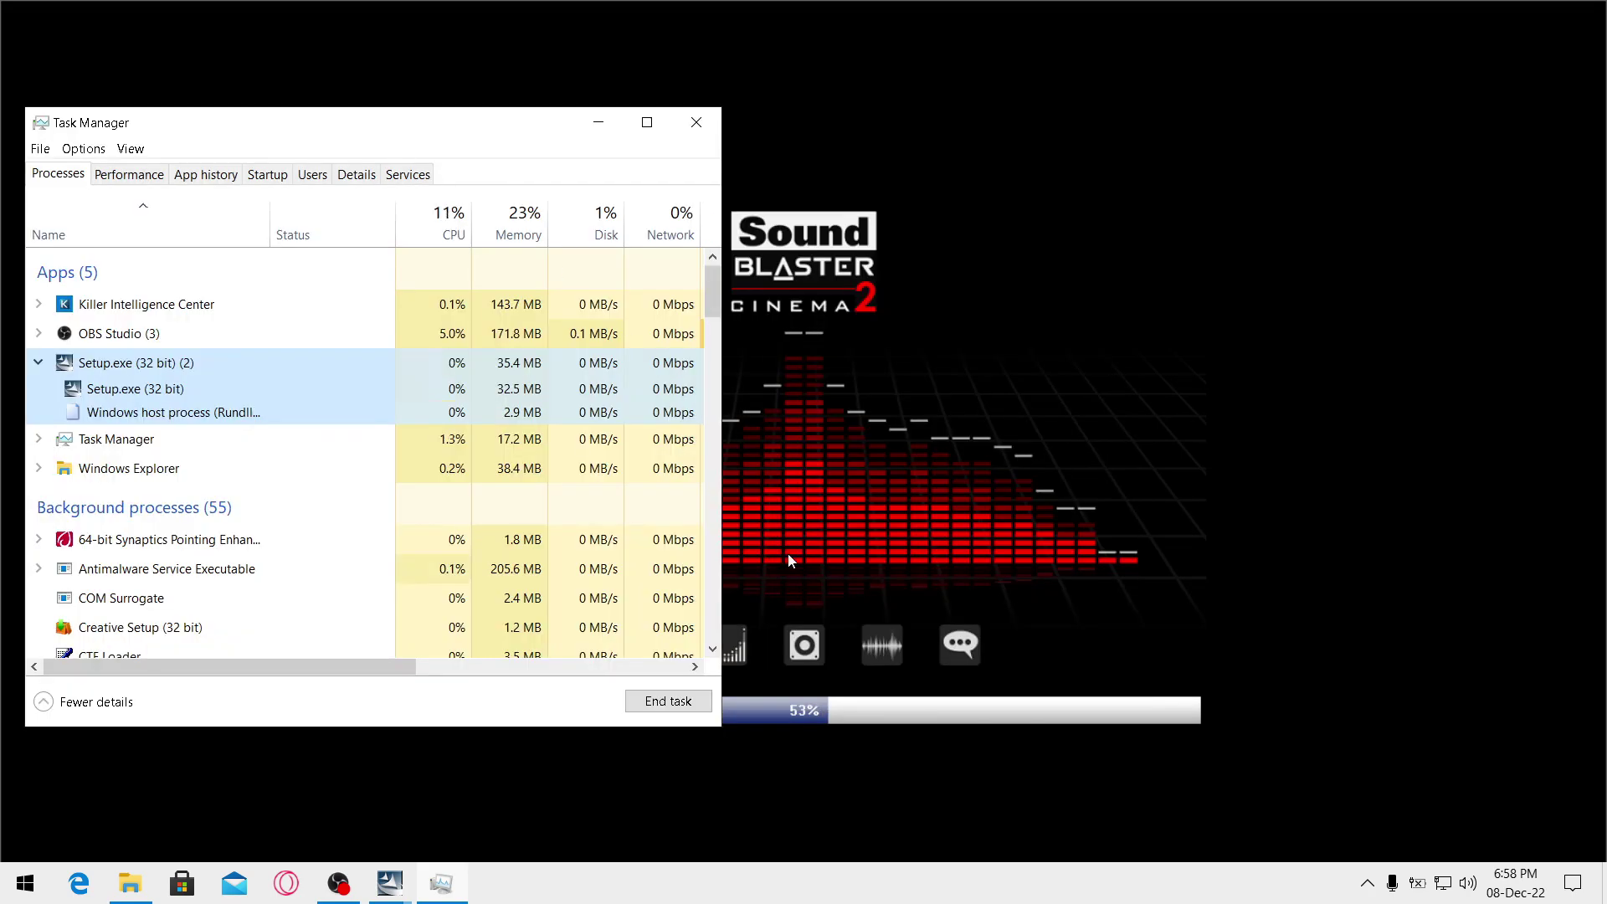
left_click_drag(467, 124, 927, 108)
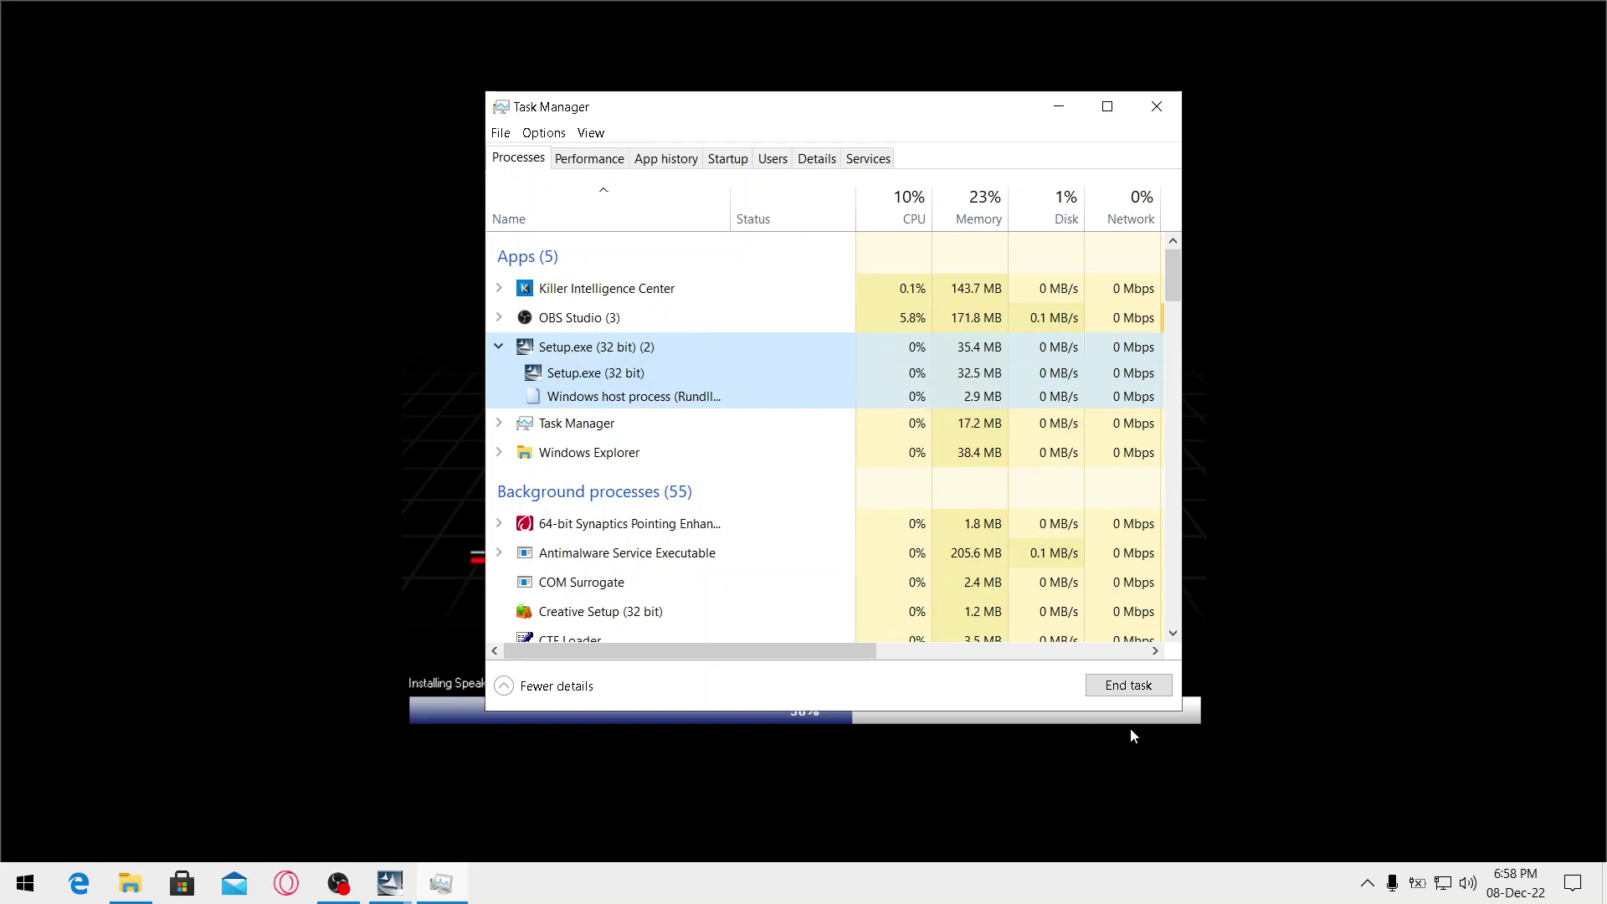
left_click(1160, 108)
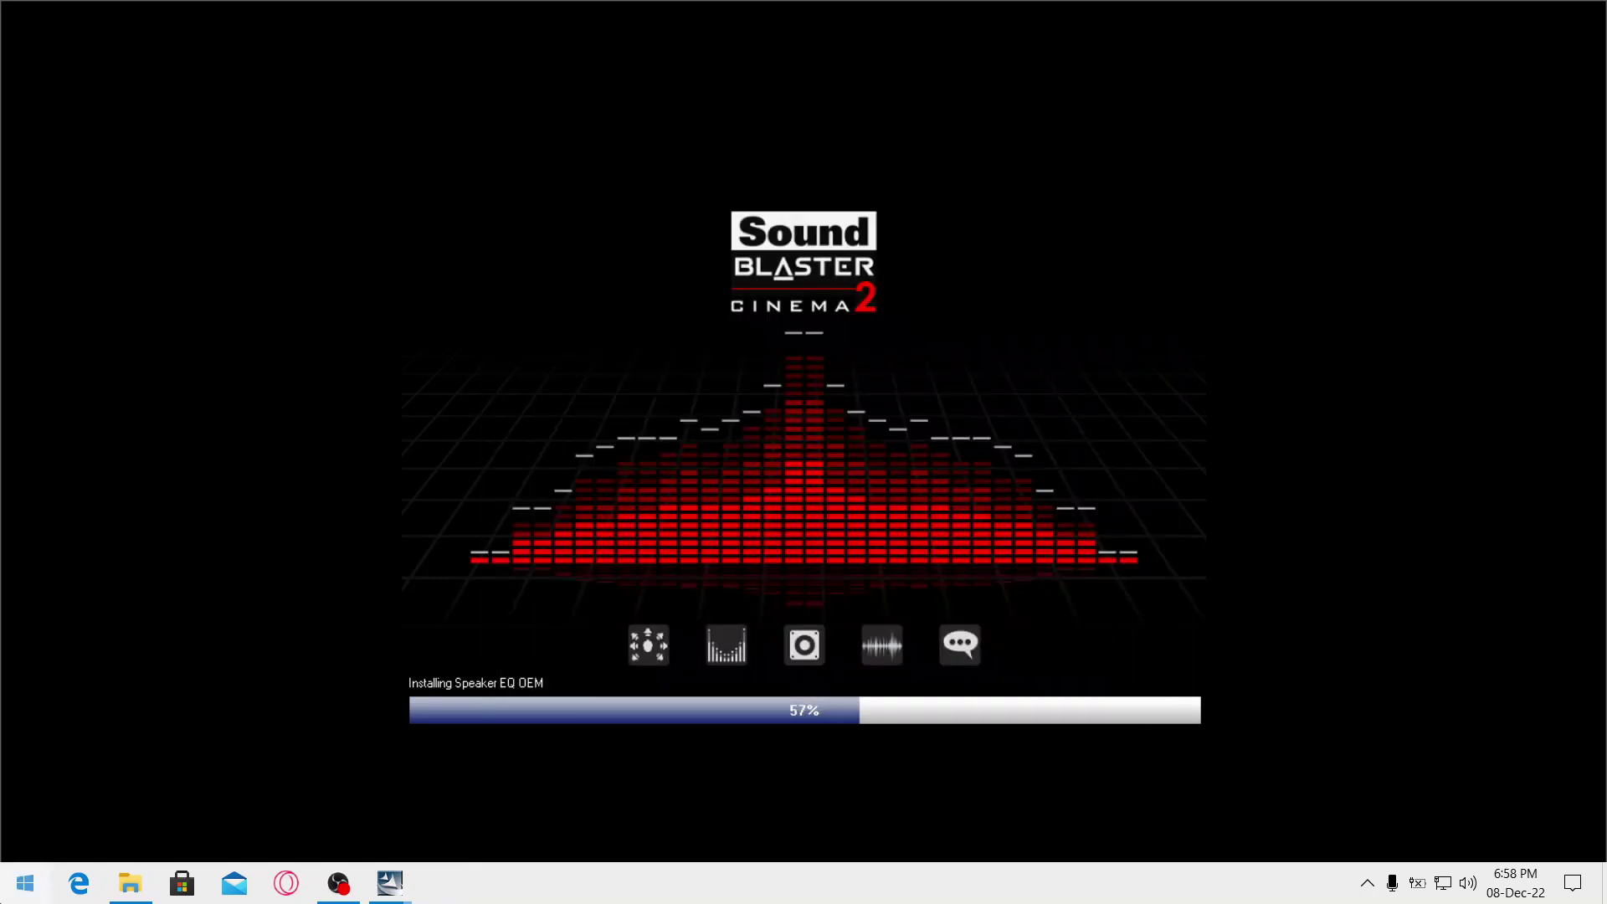
View the Windows power options for restarting the laptop and dismiss them
left_click(26, 883)
left_click(26, 837)
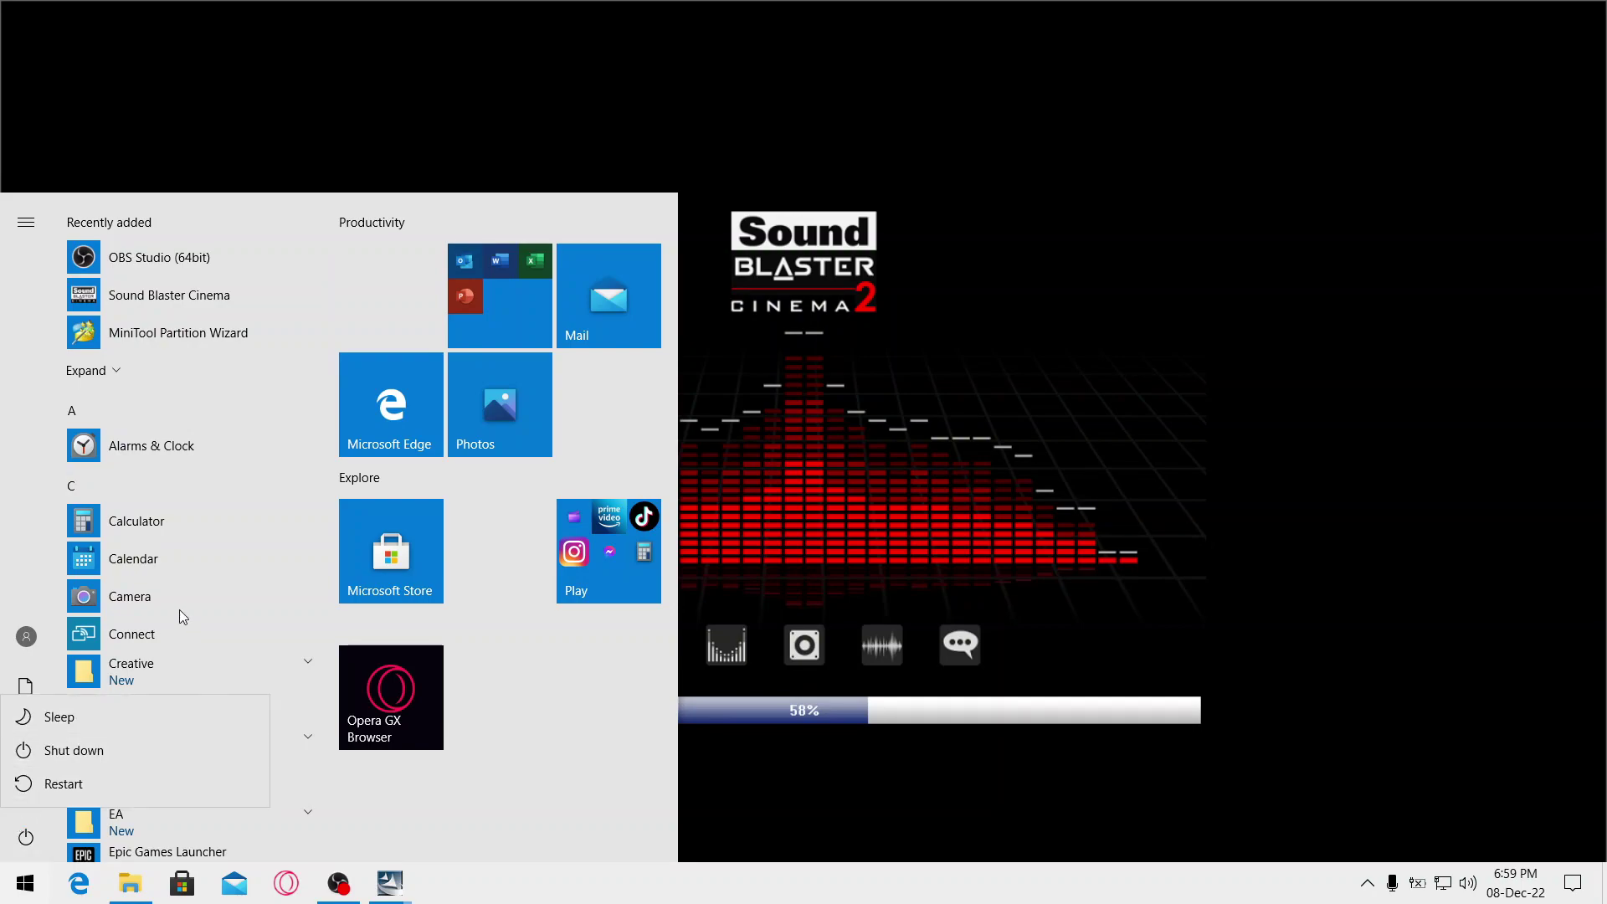
left_click(25, 883)
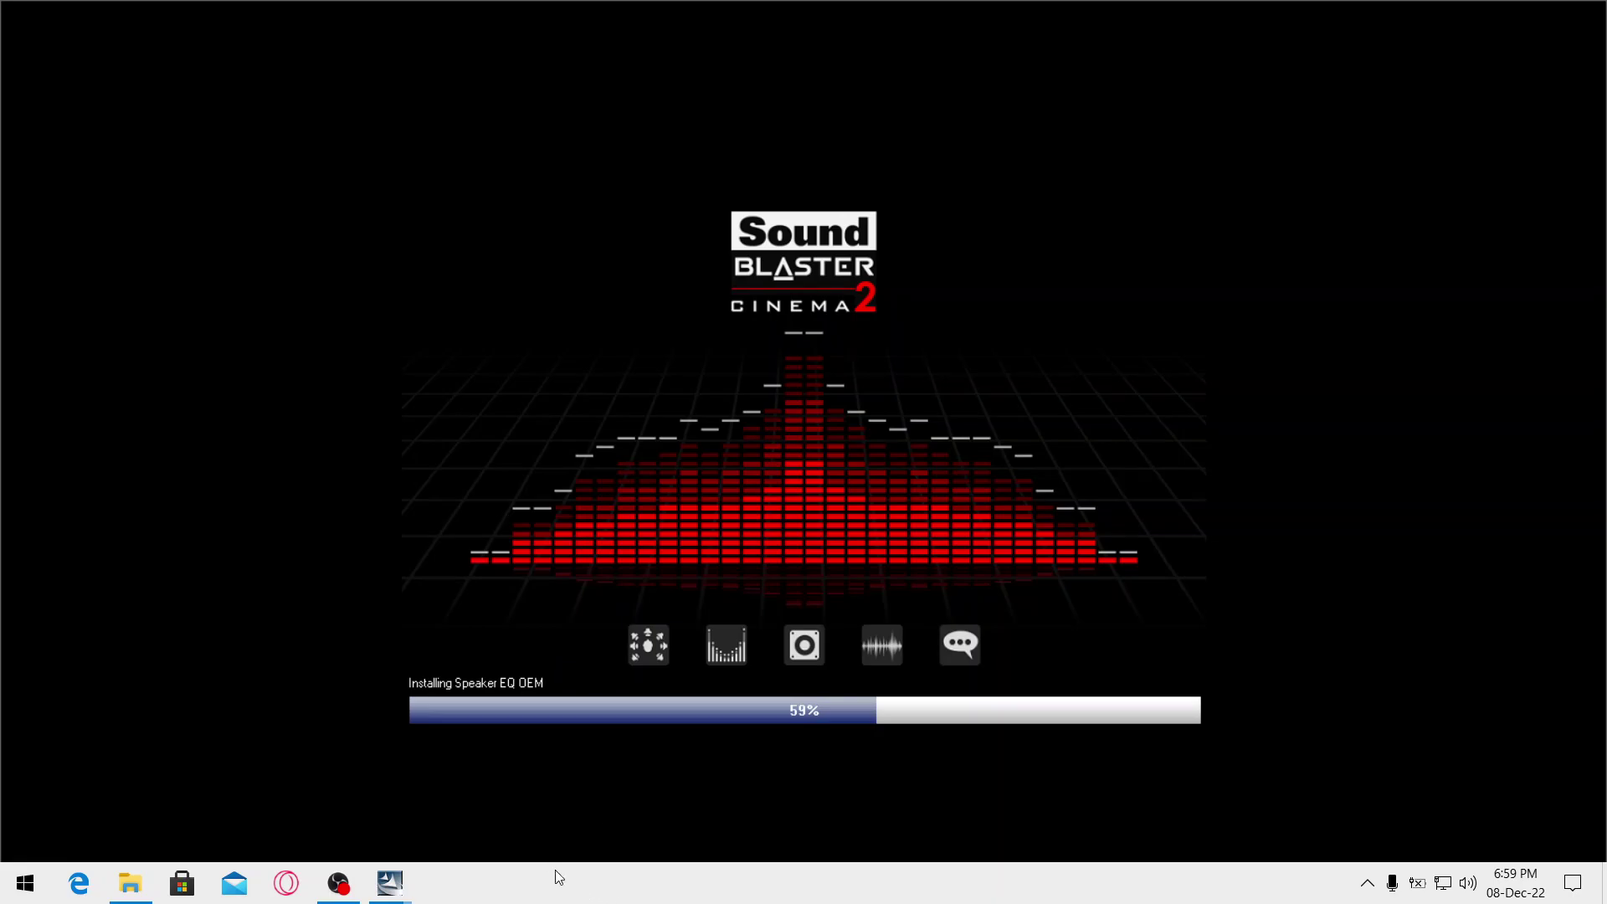
End the Setup.exe (32 bit) task in Task Manager and close the remaining open windows
right_click(622, 898)
left_click(678, 800)
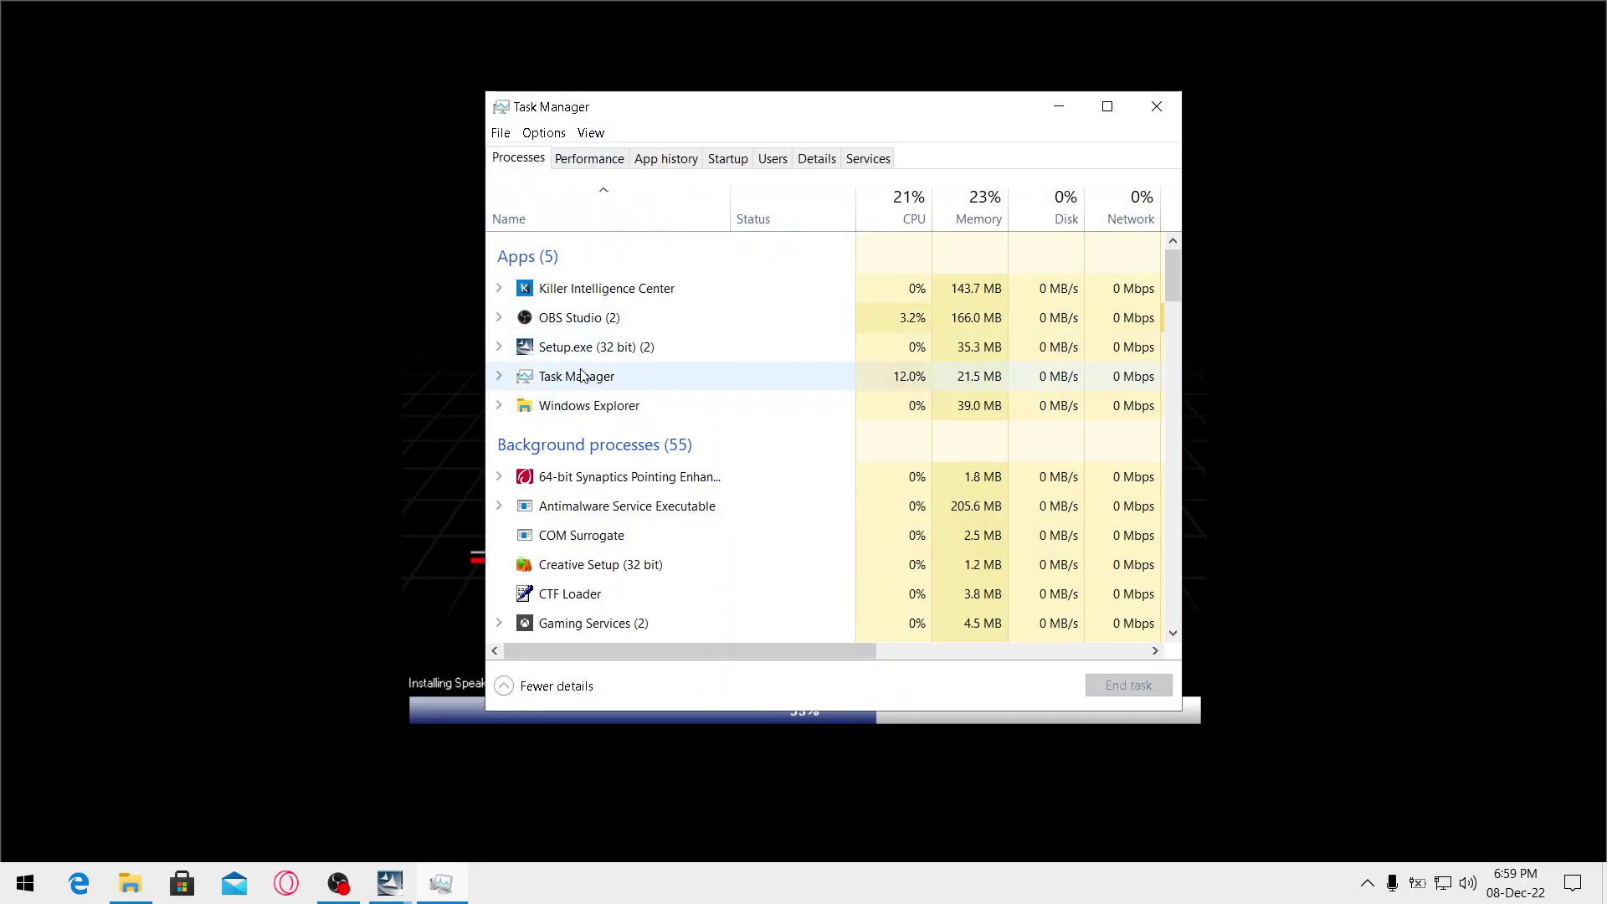
left_click(568, 350)
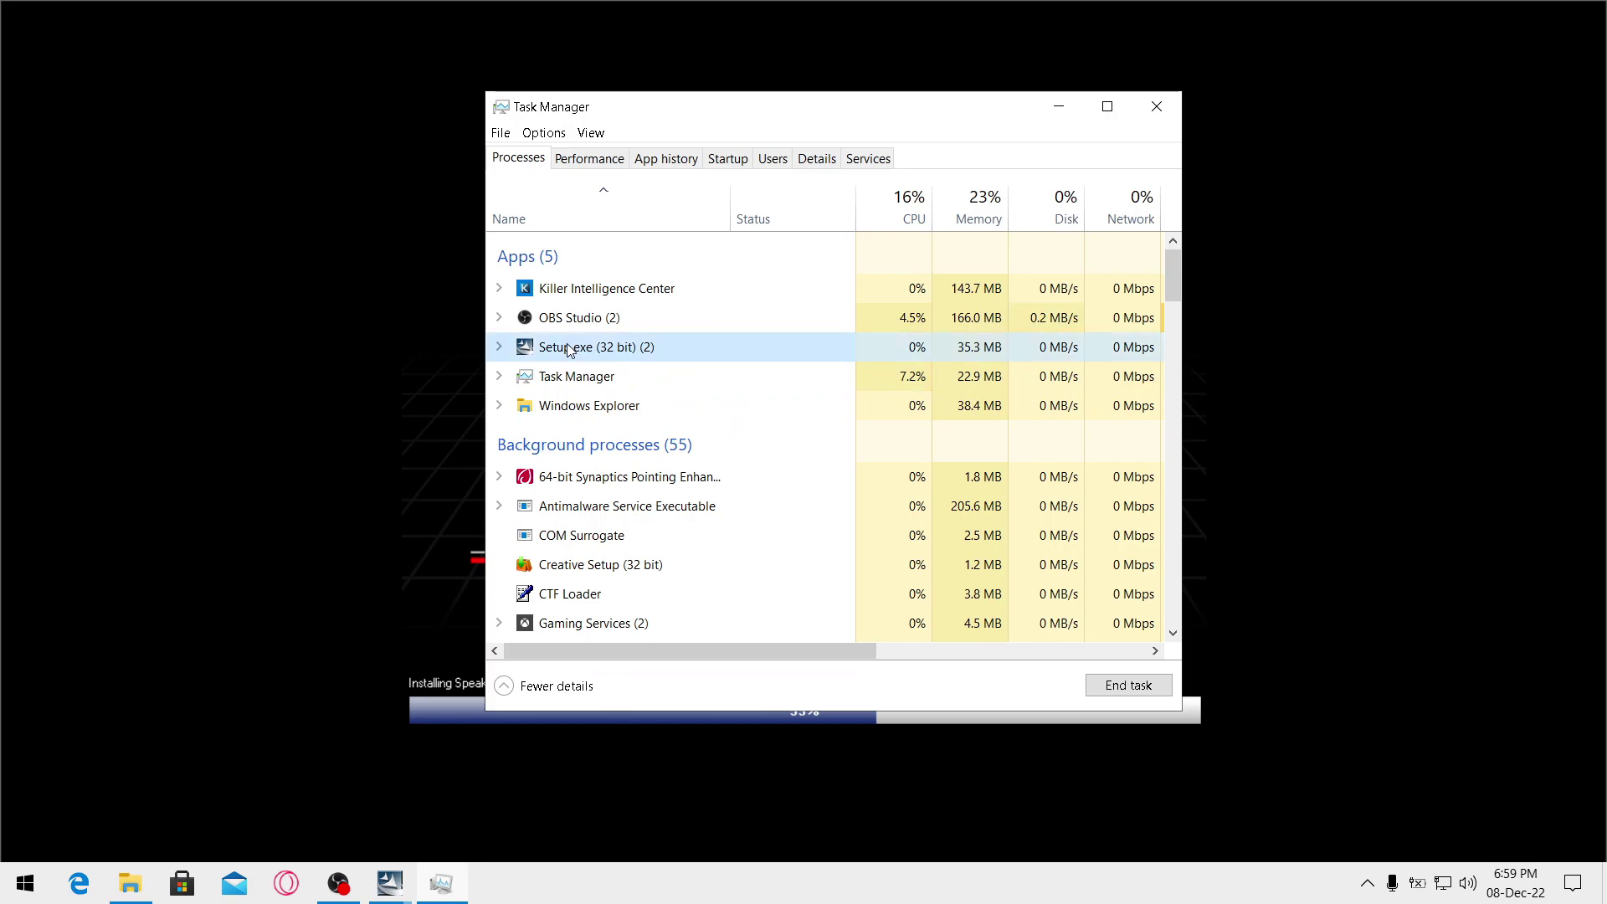
left_click(1123, 688)
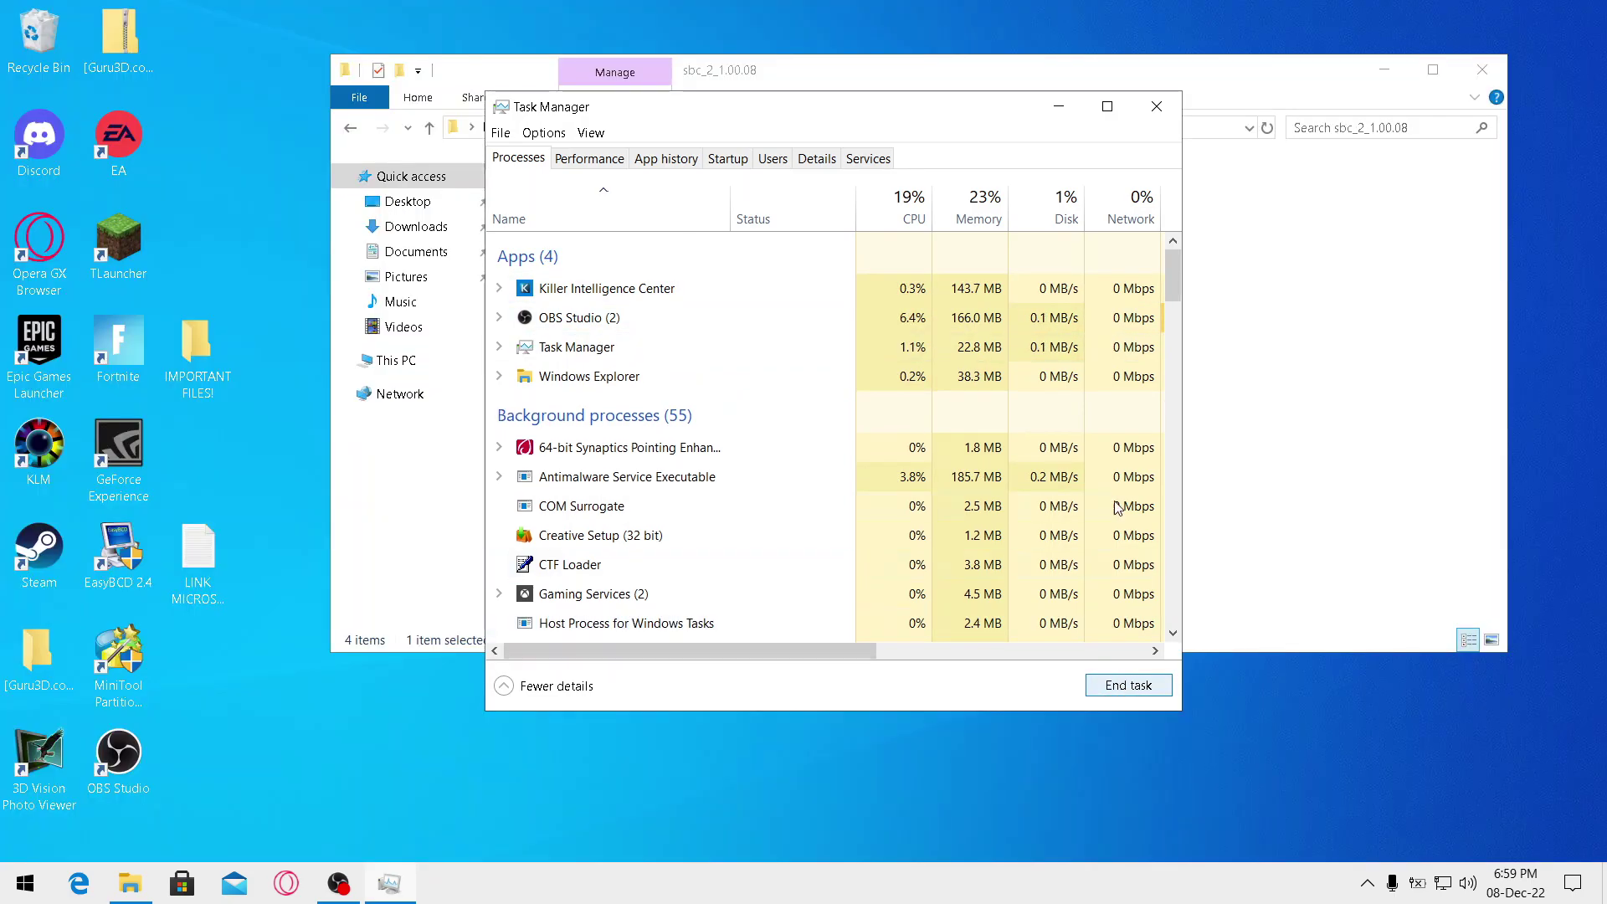
left_click(1489, 69)
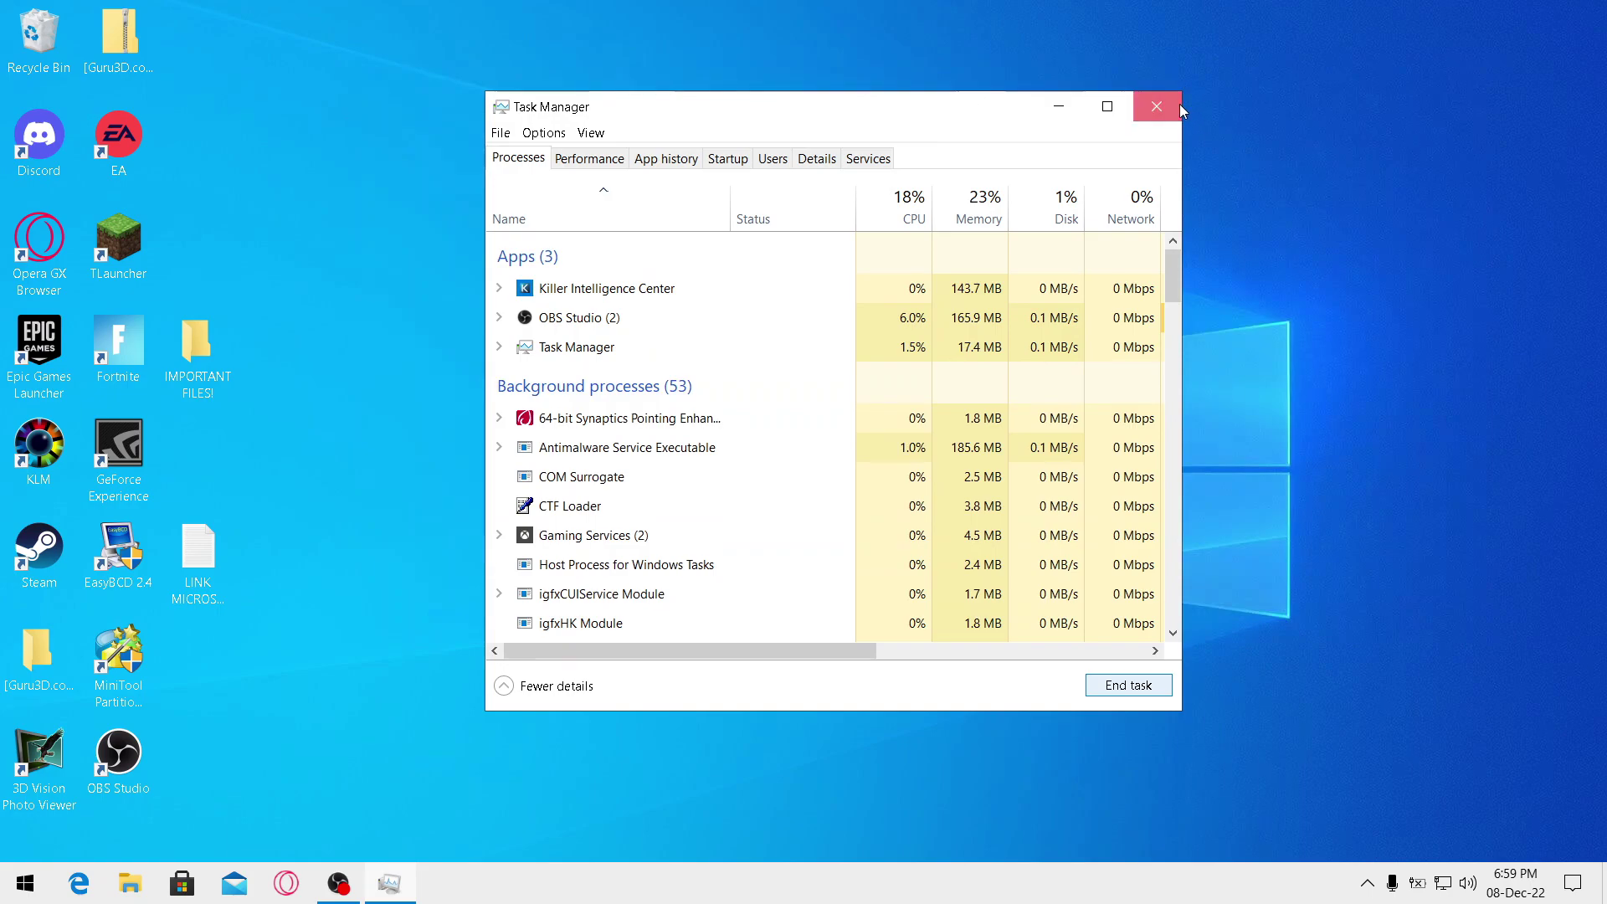
left_click(1156, 106)
Check where to restart Windows in the power options after ending the installer
left_click(25, 883)
left_click(19, 829)
key("Escape")
left_click(338, 883)
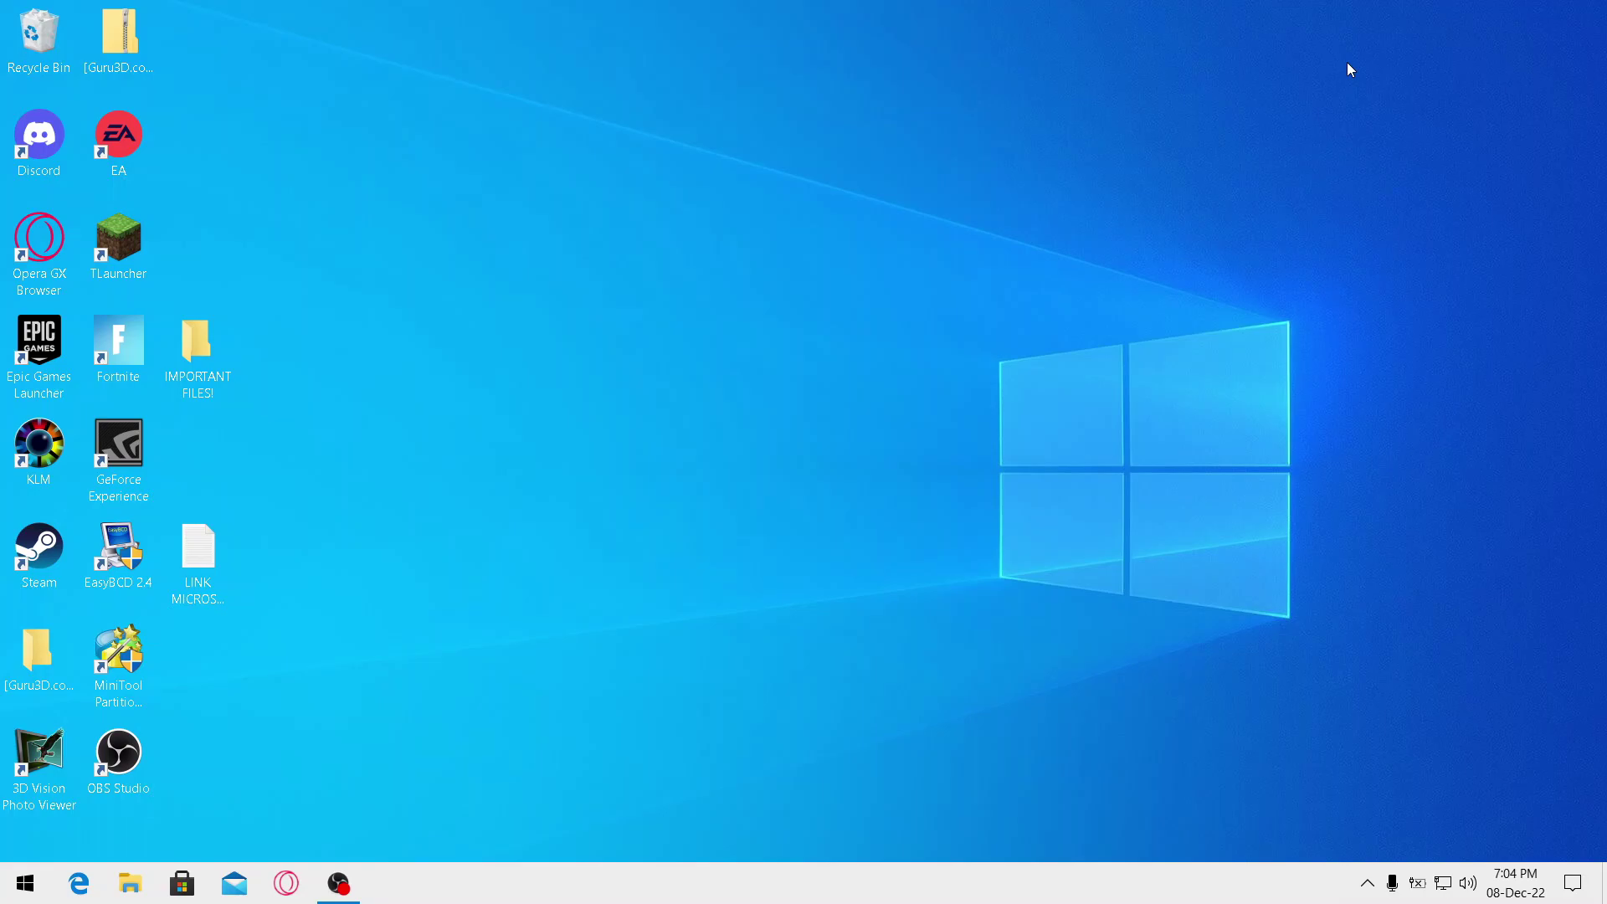
Find Sound Blaster Cinema 2 among the hidden system tray icons and exit it
left_click(1368, 885)
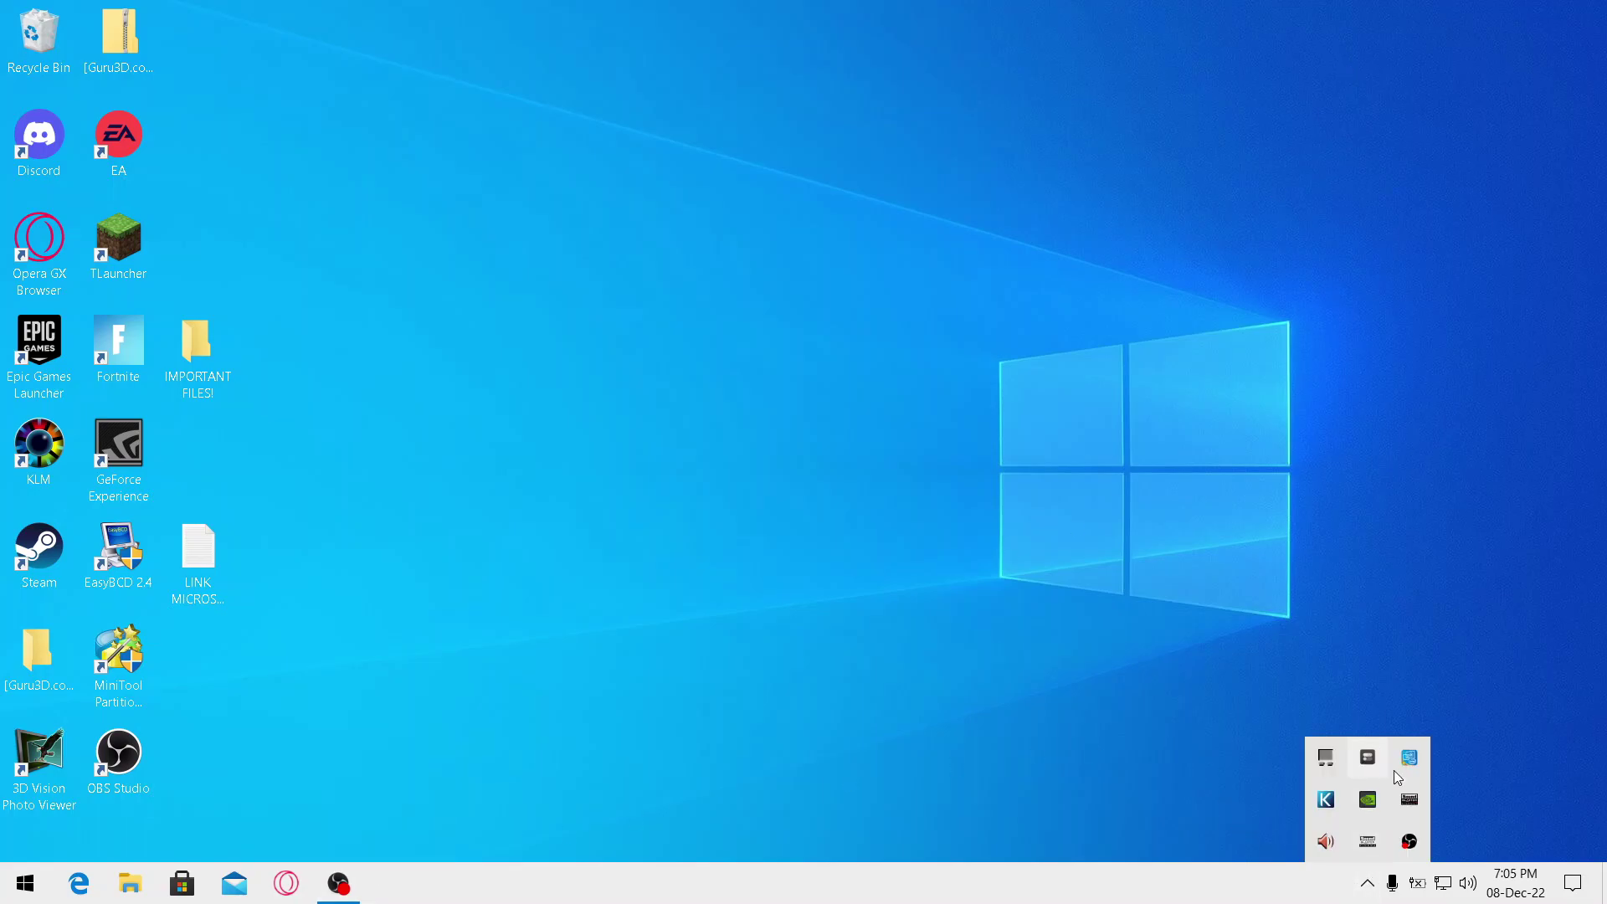
left_click(1367, 891)
left_click(1367, 889)
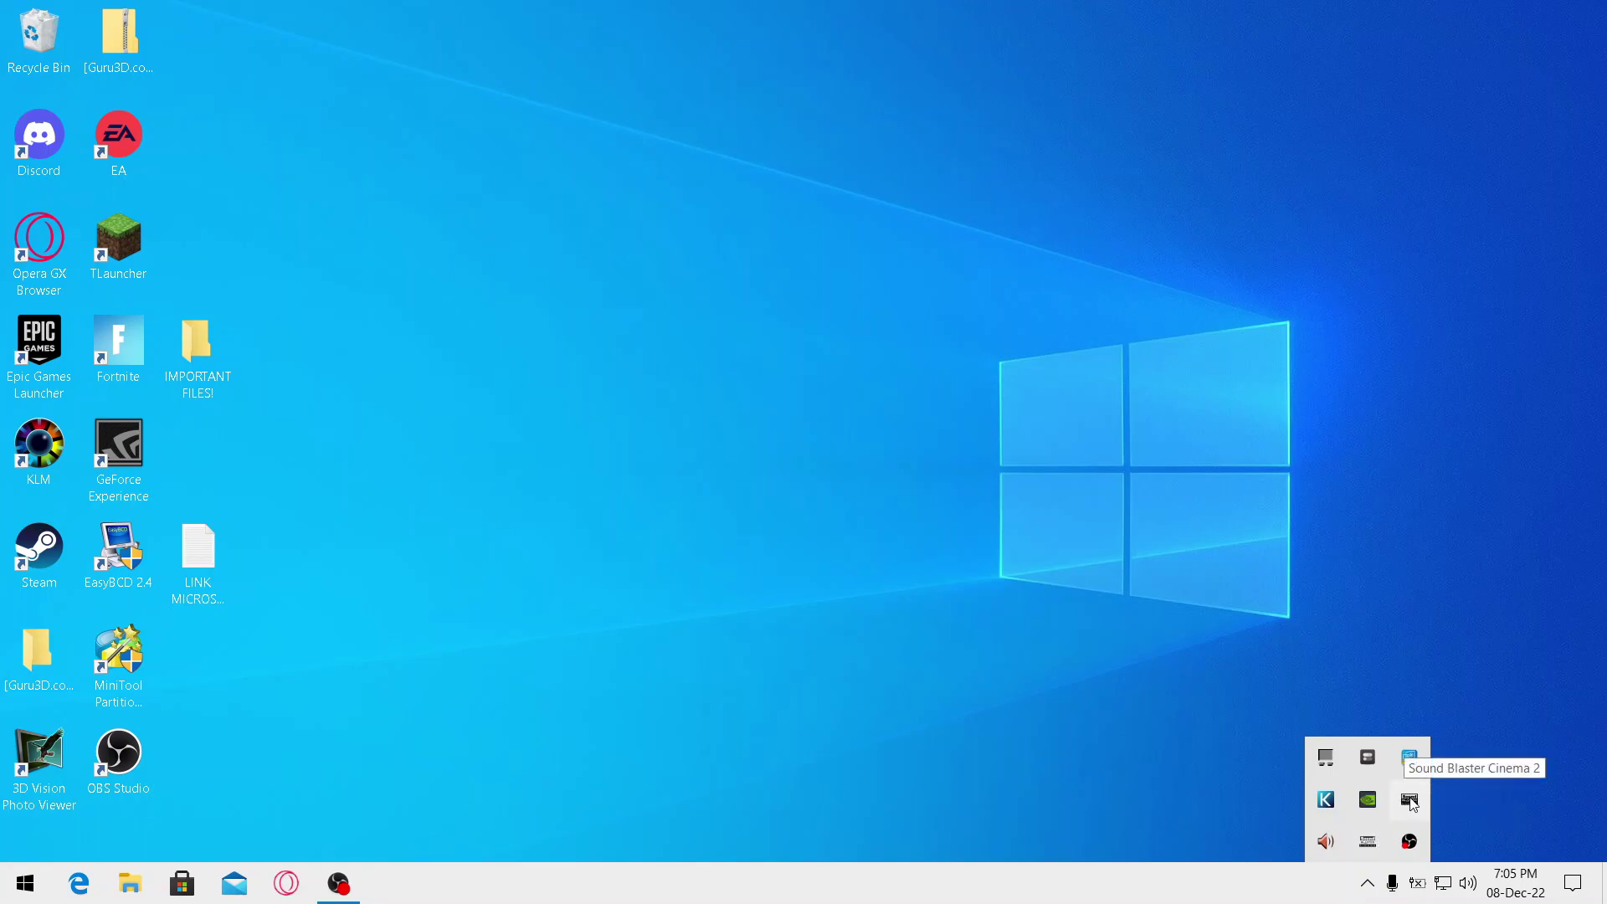
left_click(1372, 883)
left_click(1372, 884)
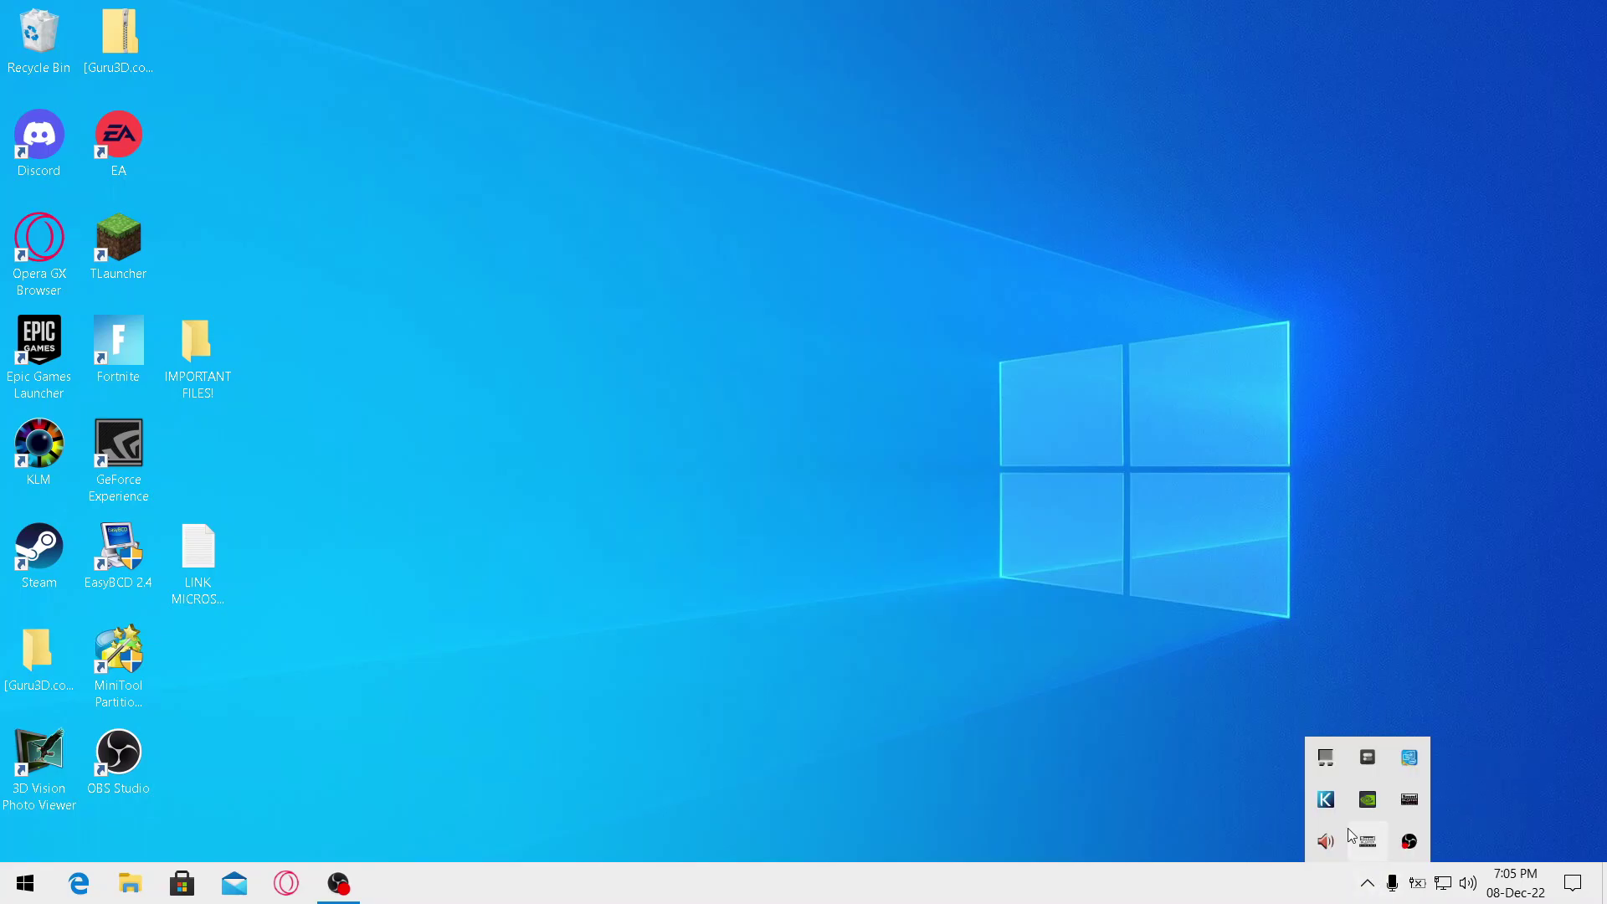
right_click(1411, 808)
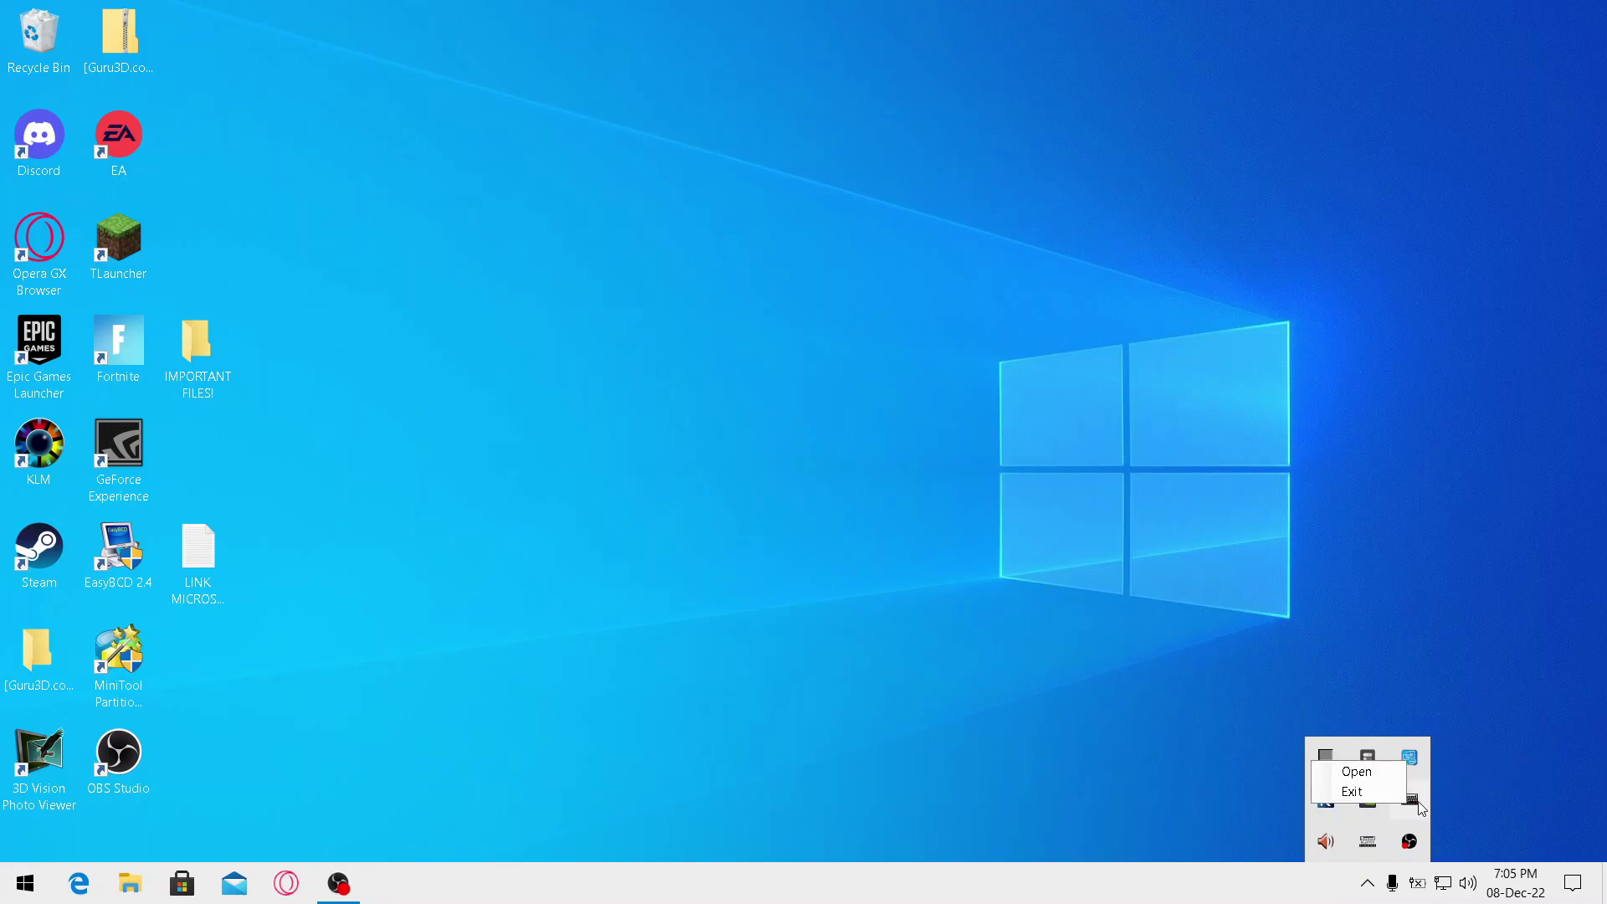
left_click(1396, 798)
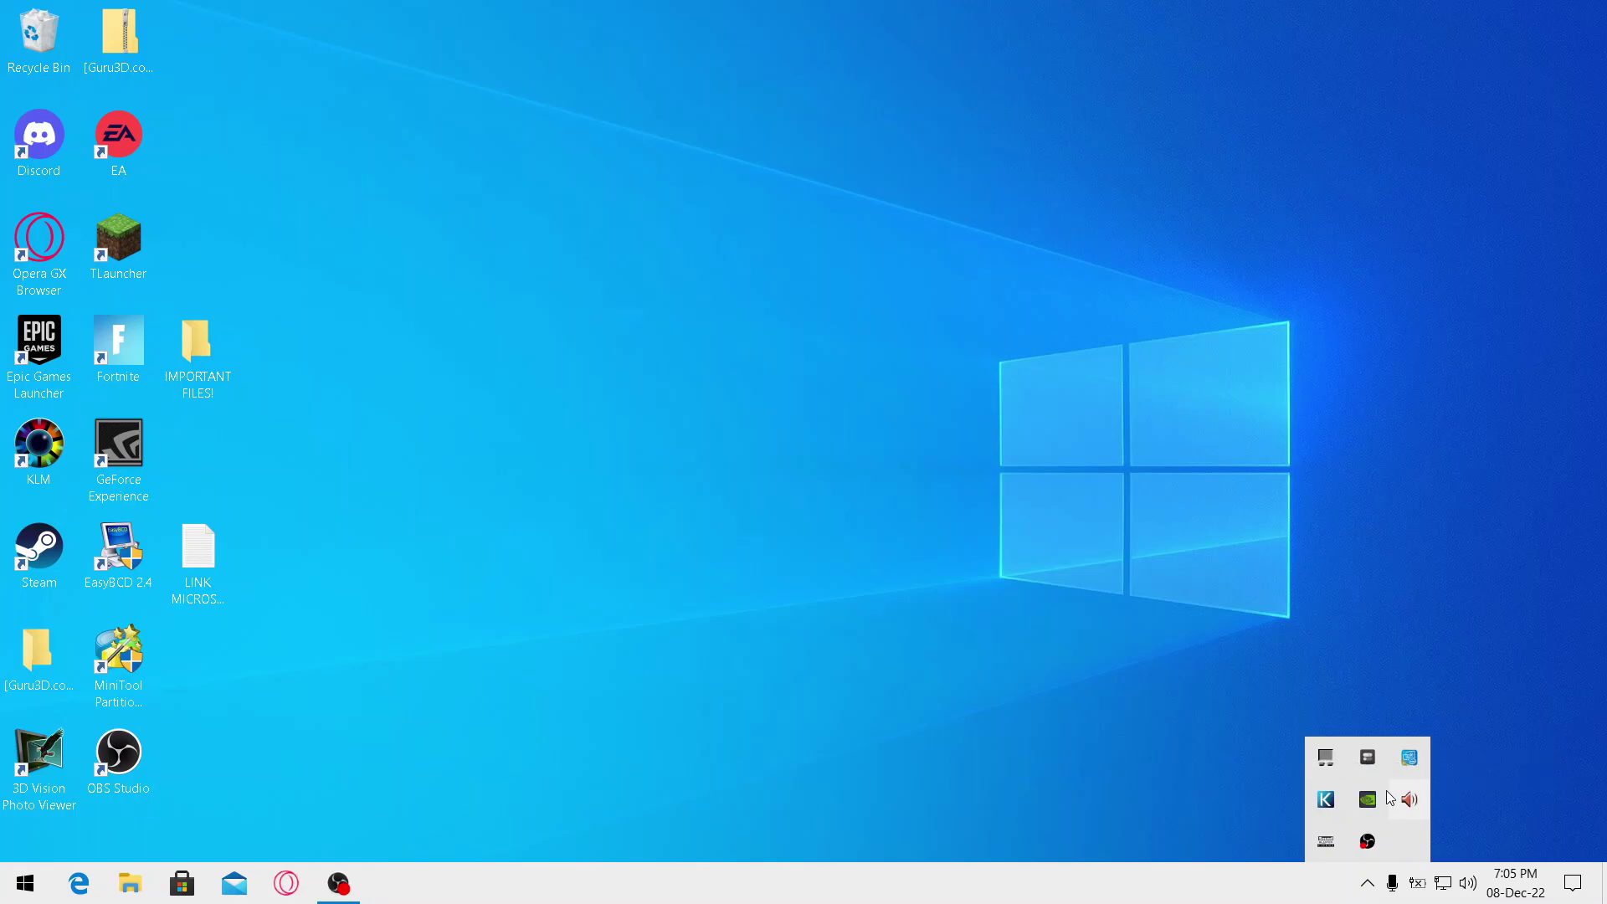
Disable Creative UpdReg as a startup program in Task Manager and locate the Sound Blaster Cinema startup entries
right_click(913, 879)
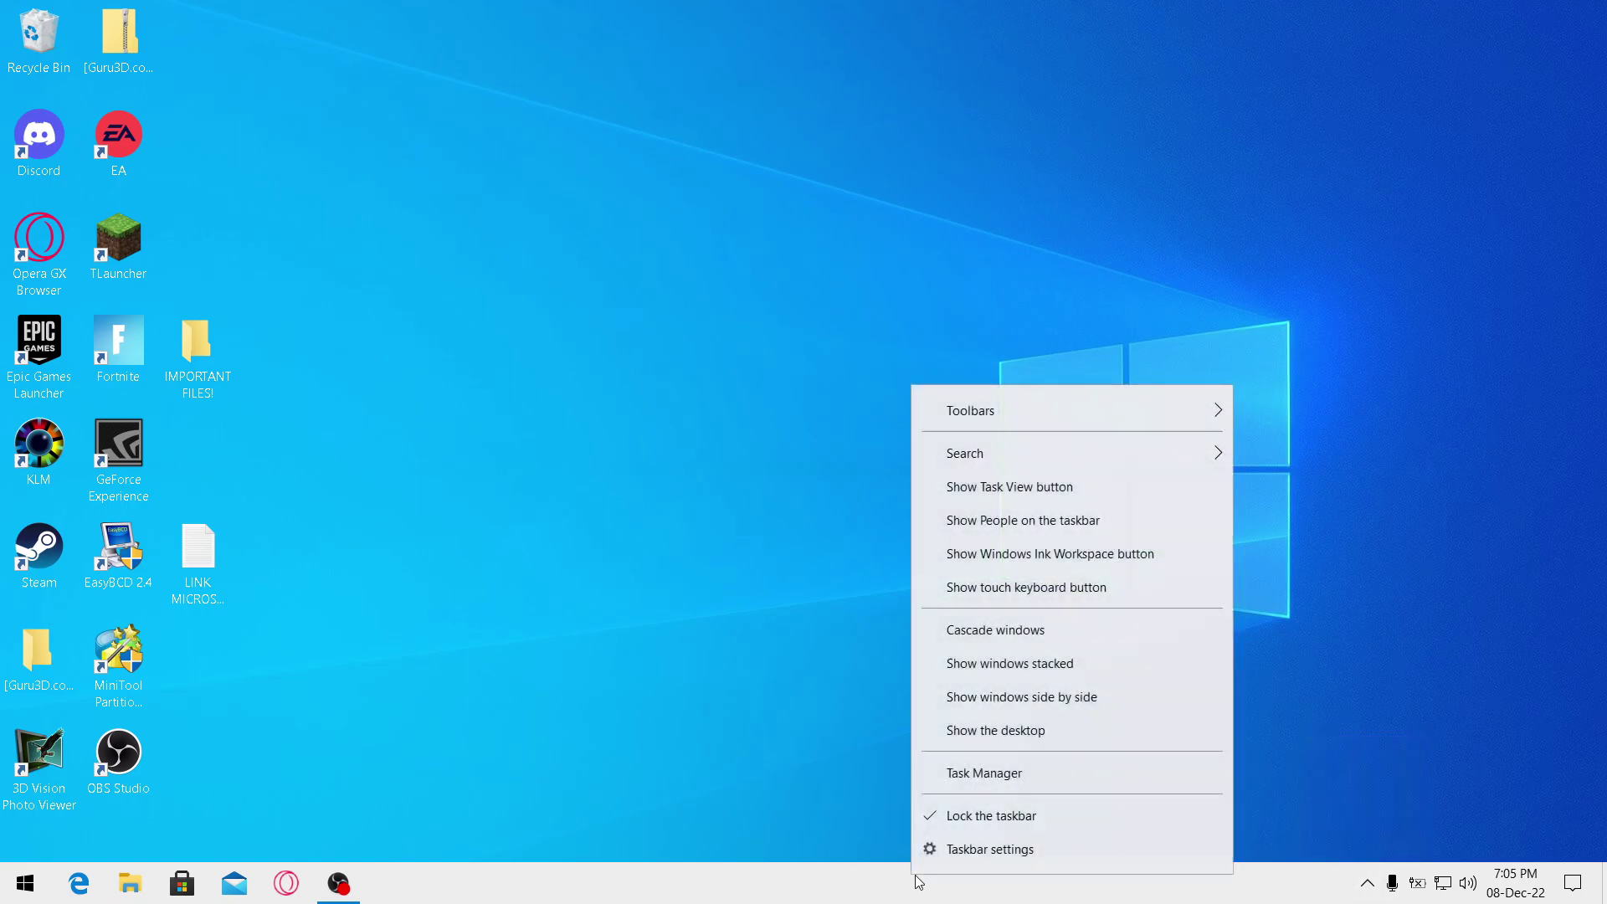
left_click(1004, 779)
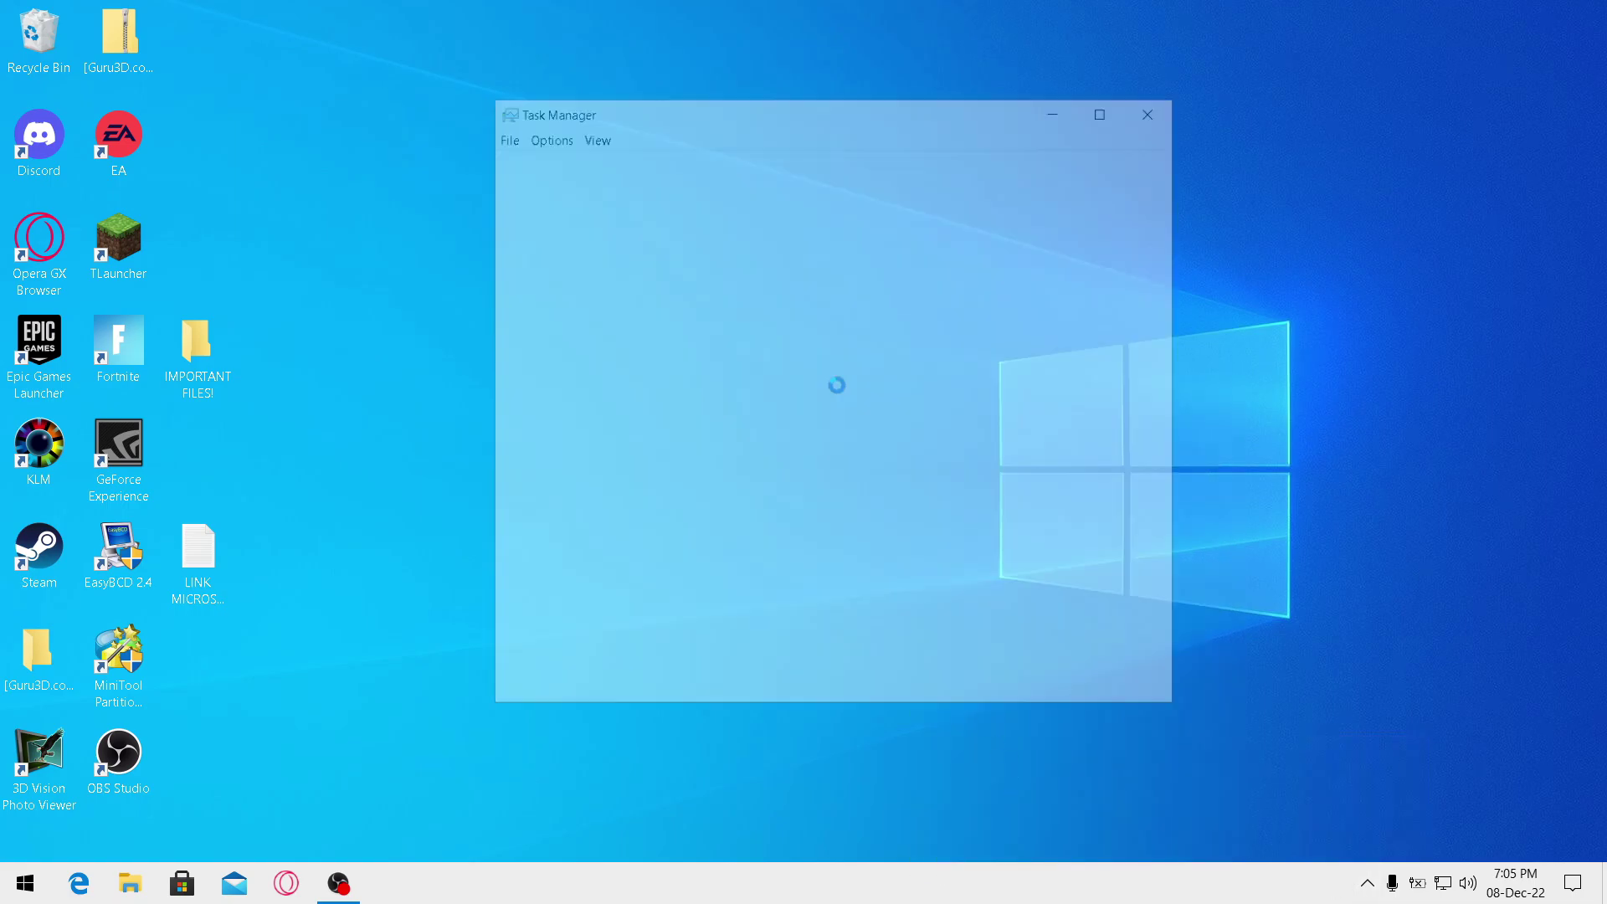
left_click(725, 160)
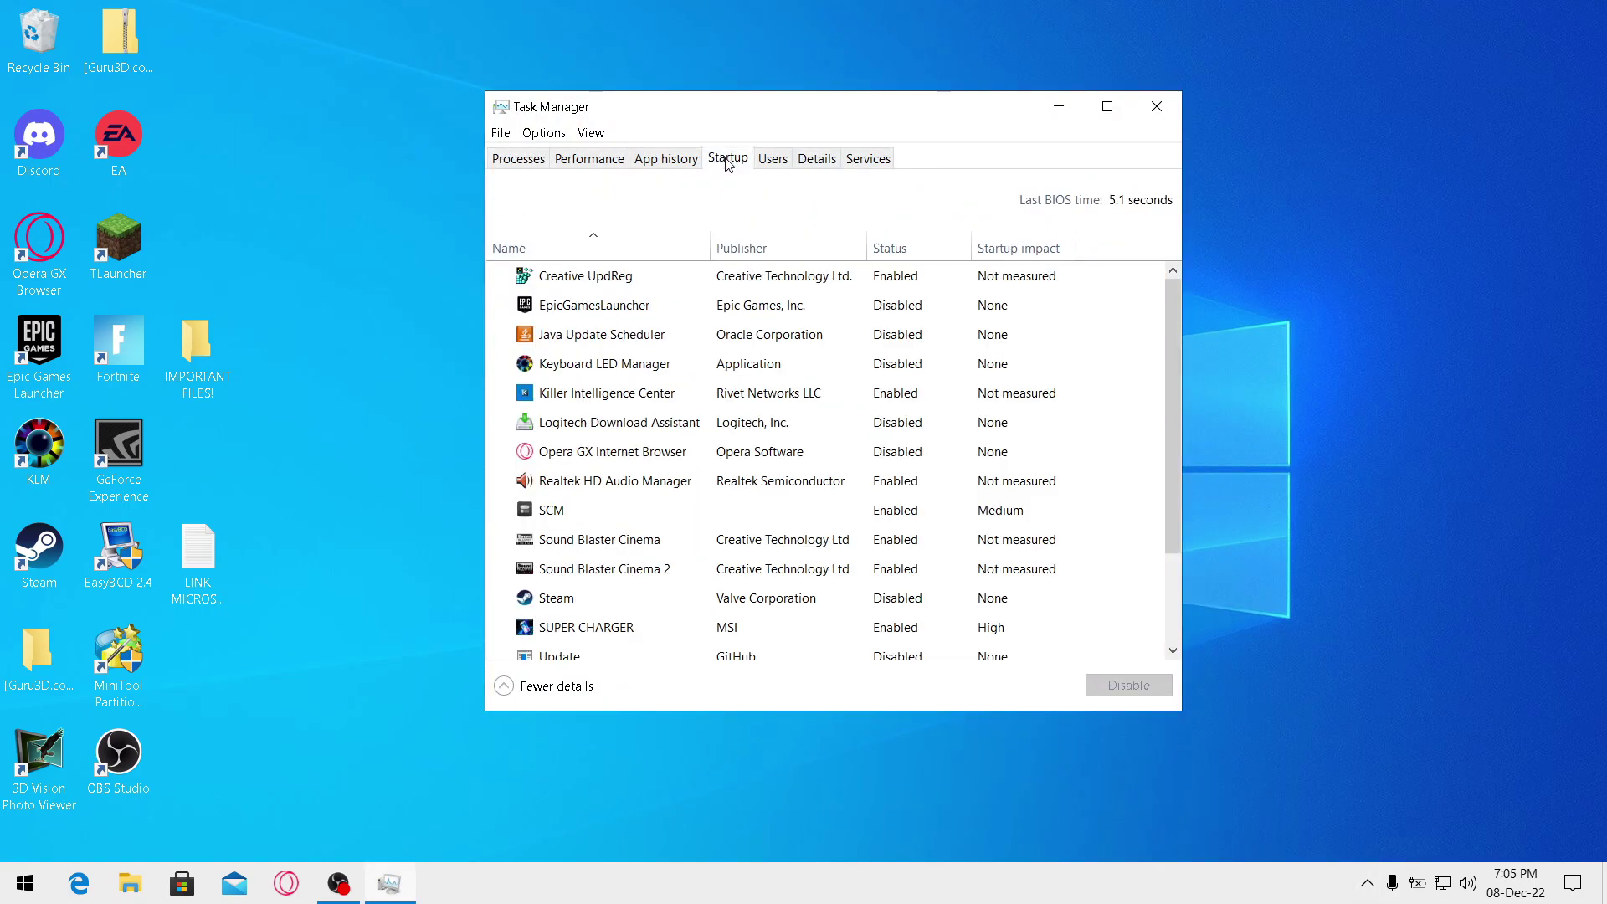
left_click(662, 285)
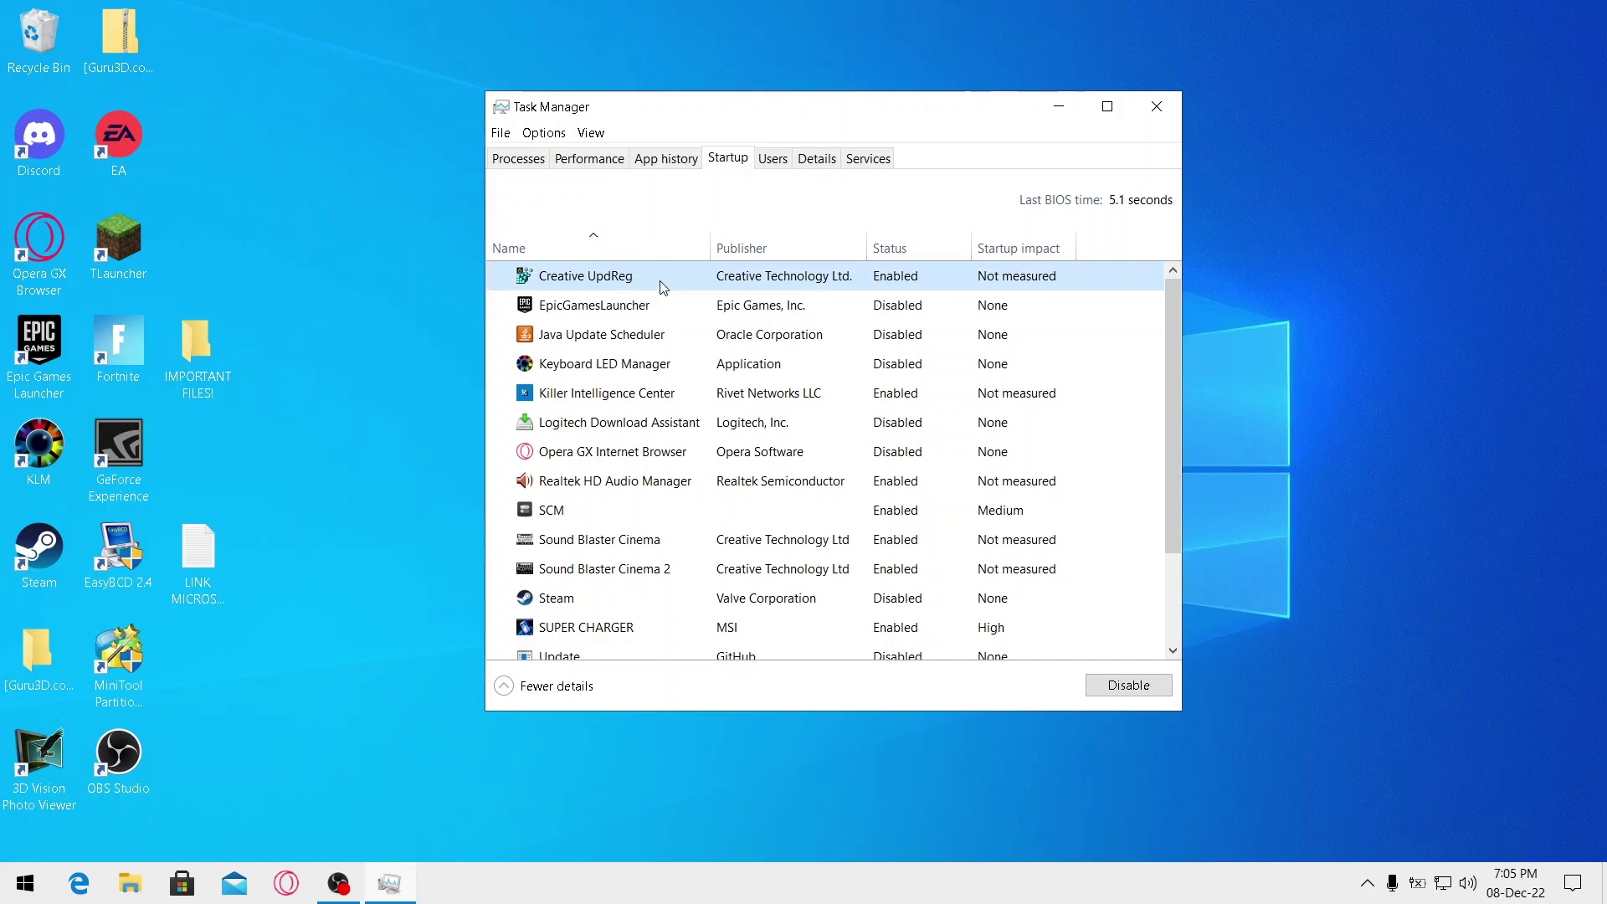
left_click(1126, 685)
left_click_drag(1173, 496, 1167, 586)
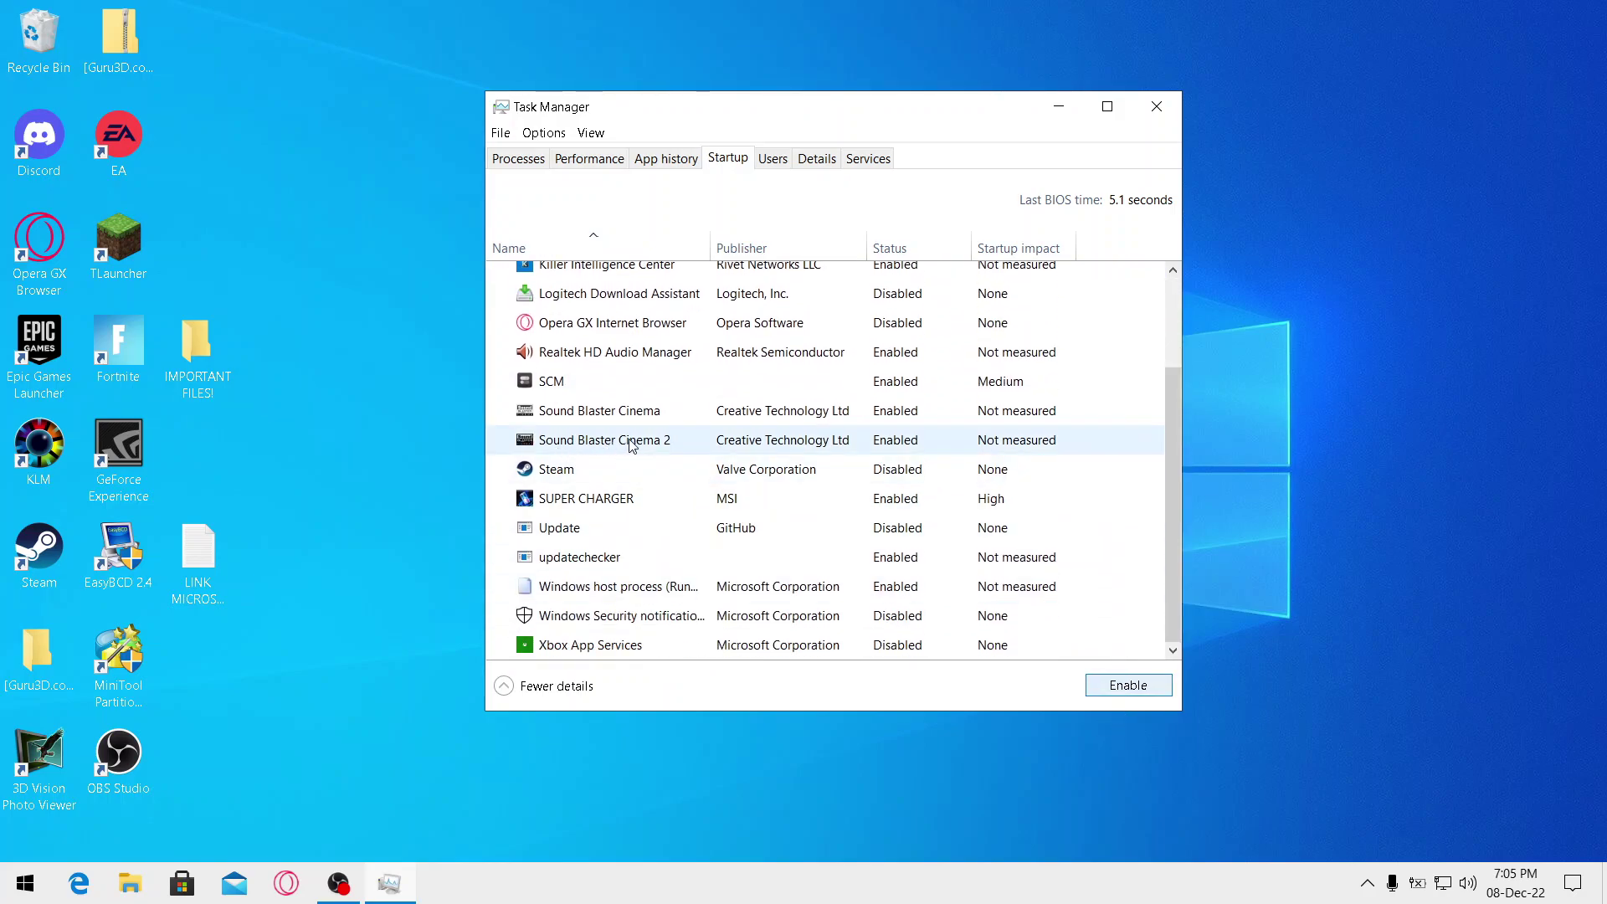
Disable Sound Blaster Cinema 2 as a startup program and close Task Manager
left_click(694, 452)
left_click(1140, 685)
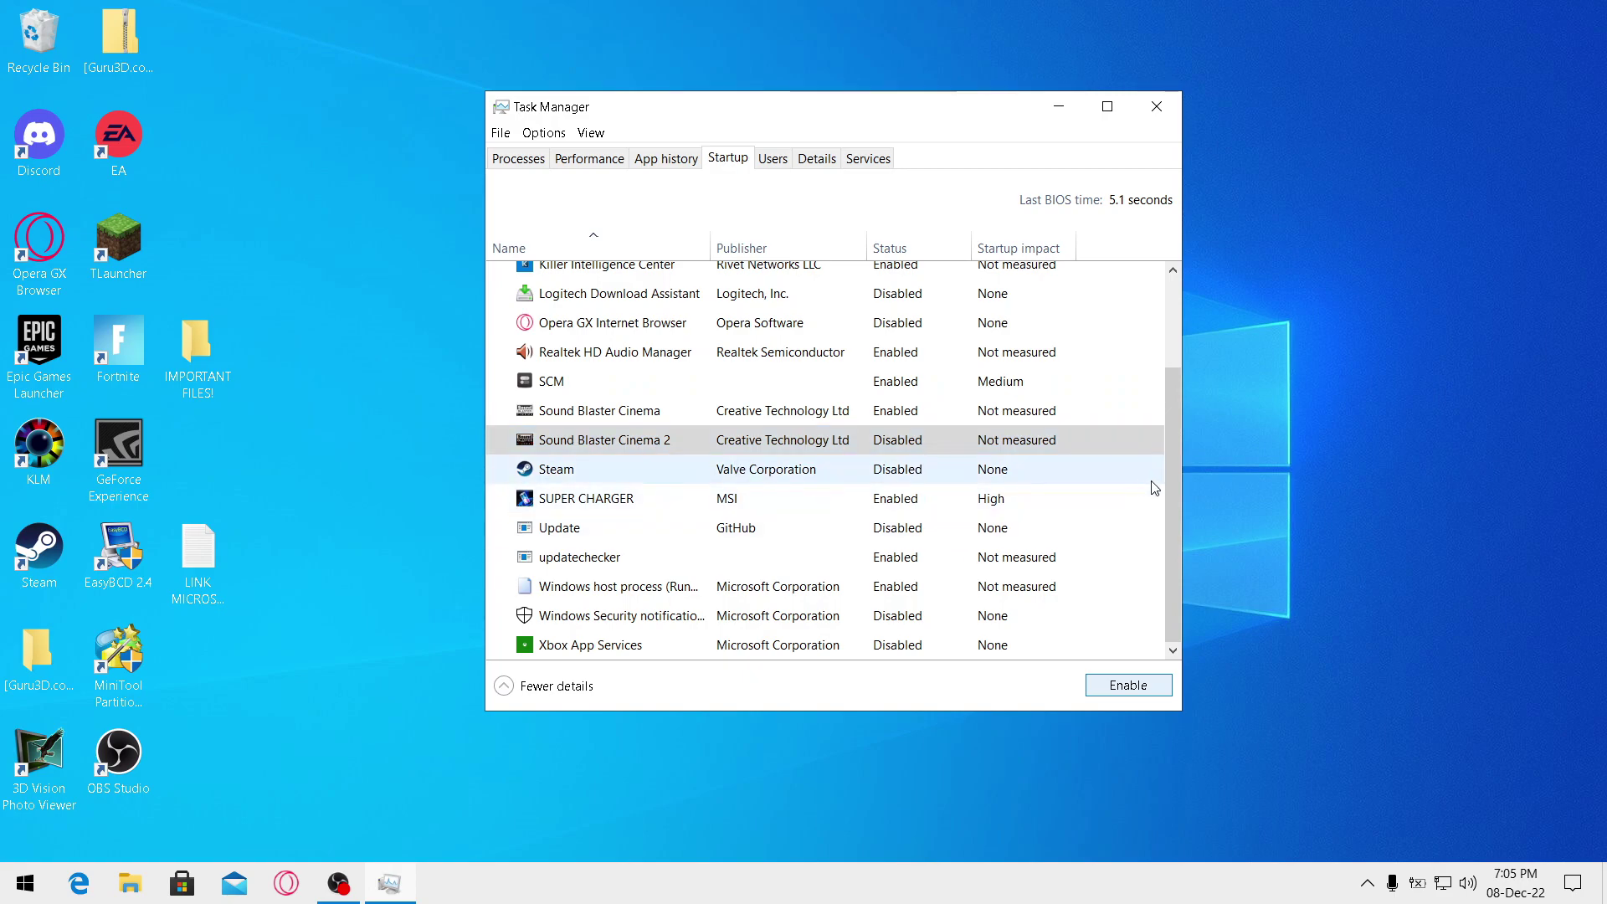
left_click_drag(1171, 477, 1198, 326)
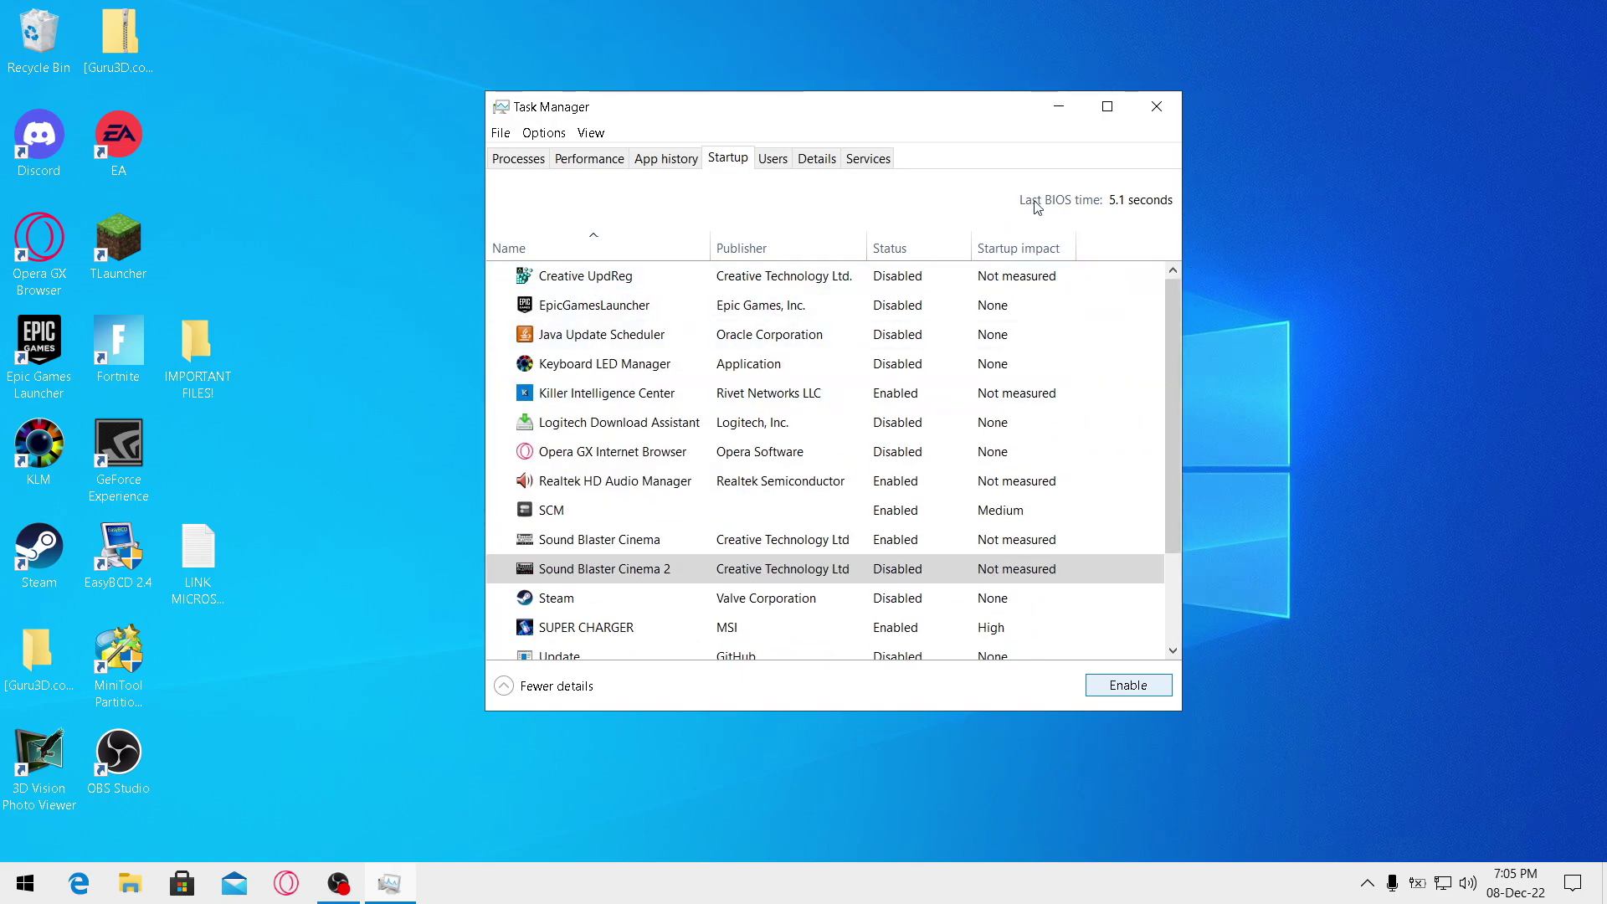
left_click(1153, 114)
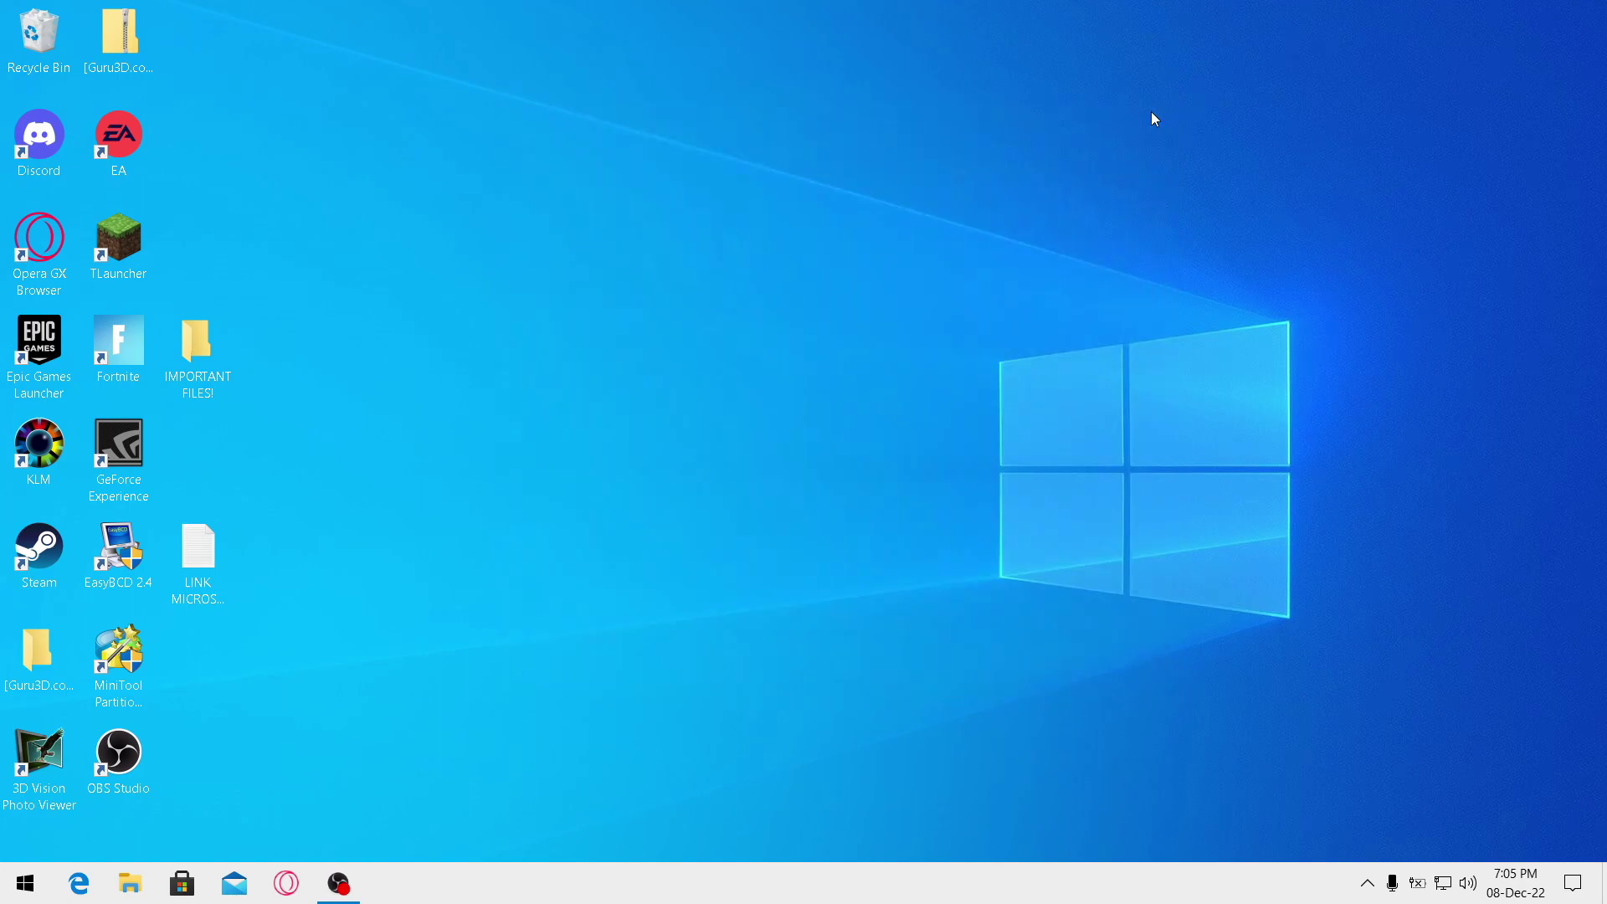
Open Sound Blaster Cinema from the hidden tray icons and select Speakers (Realtek High Definition Audio) as its audio device
left_click(1369, 882)
right_click(1335, 843)
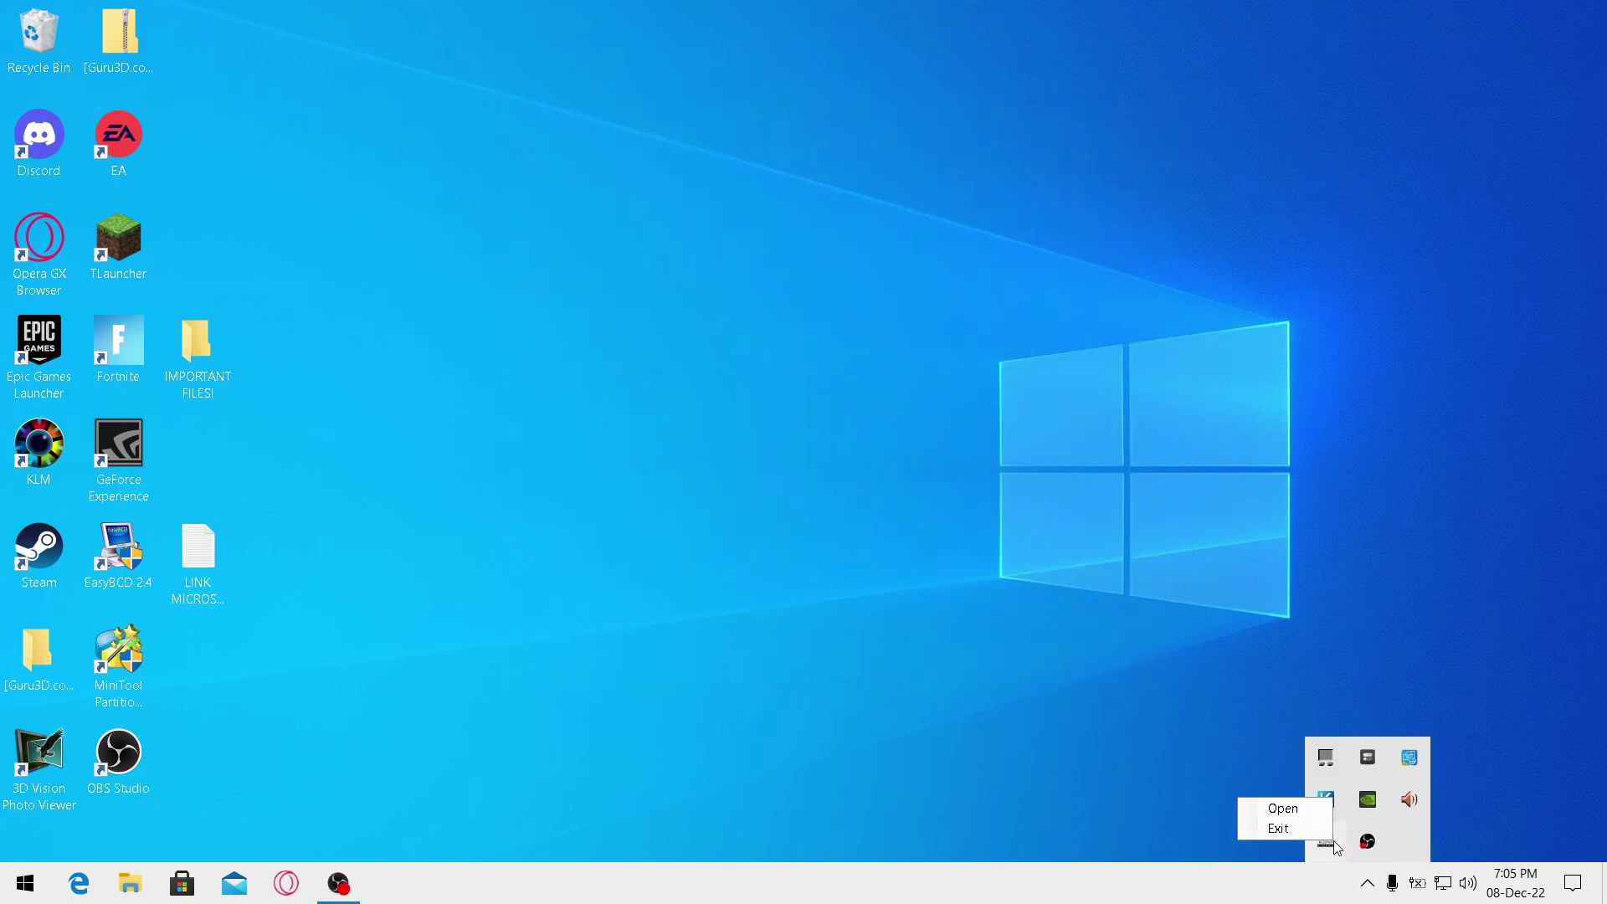
right_click(1339, 851)
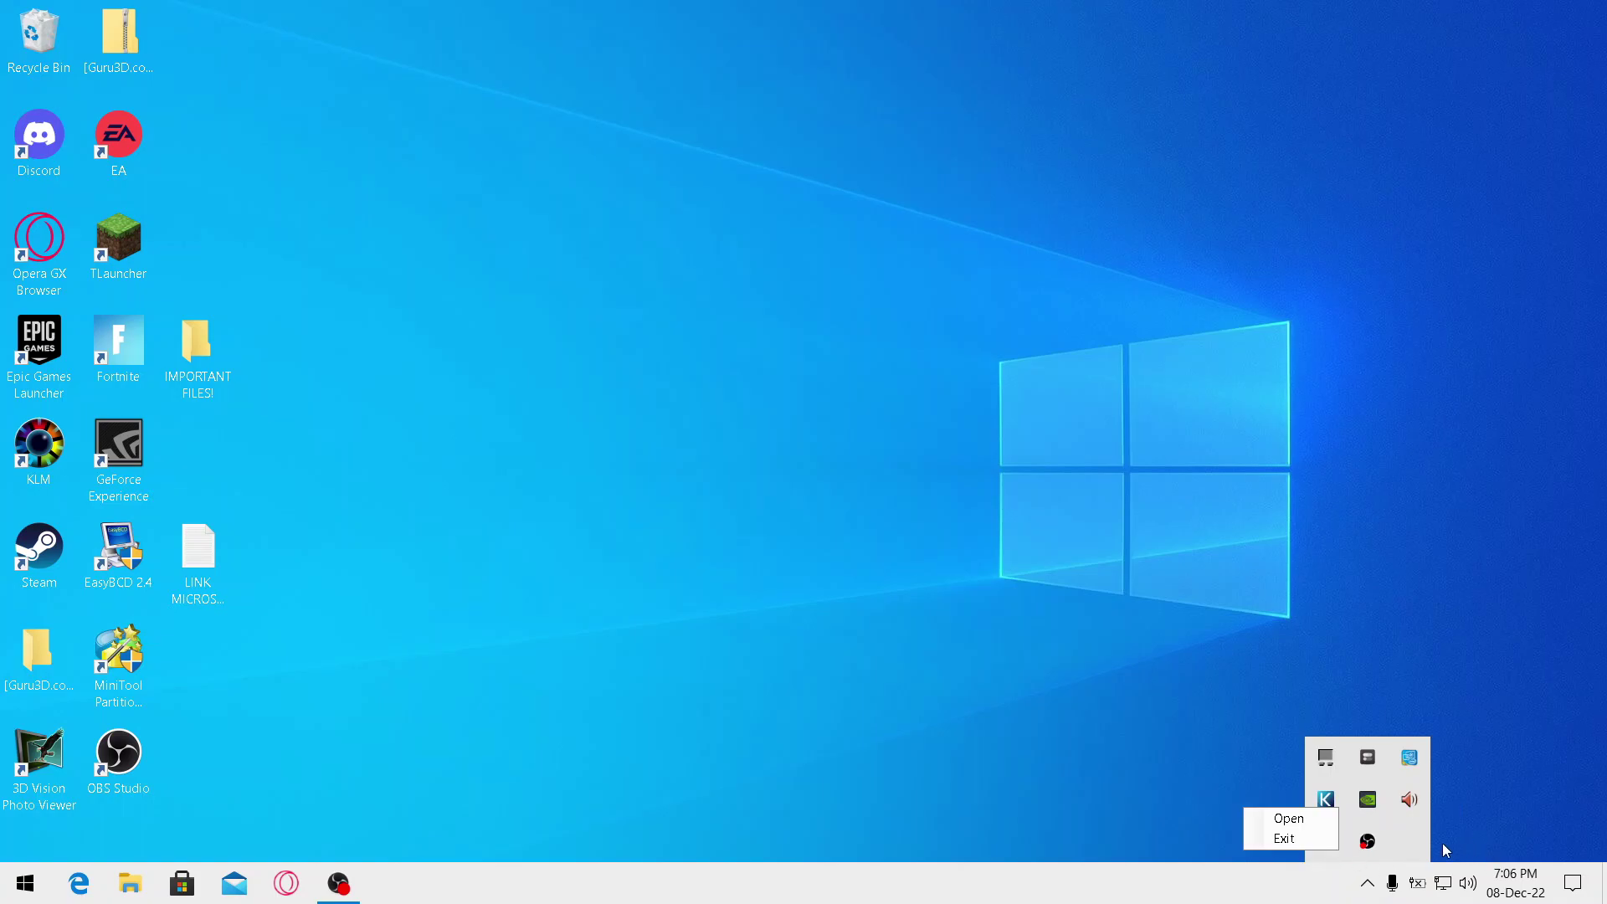
right_click(1322, 841)
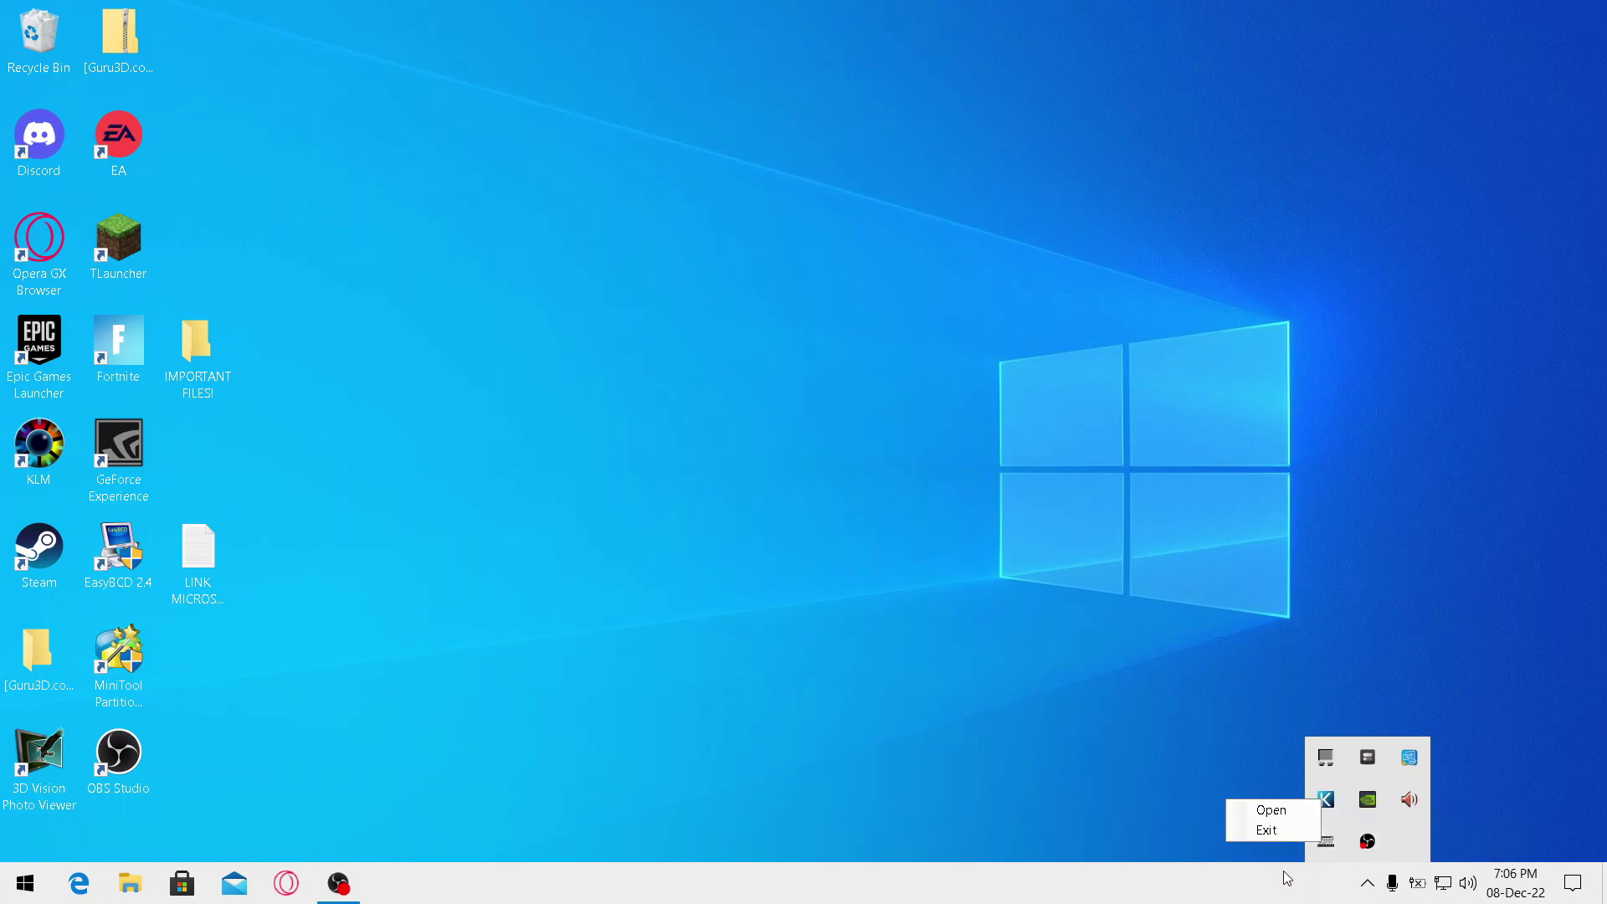
left_click(1295, 810)
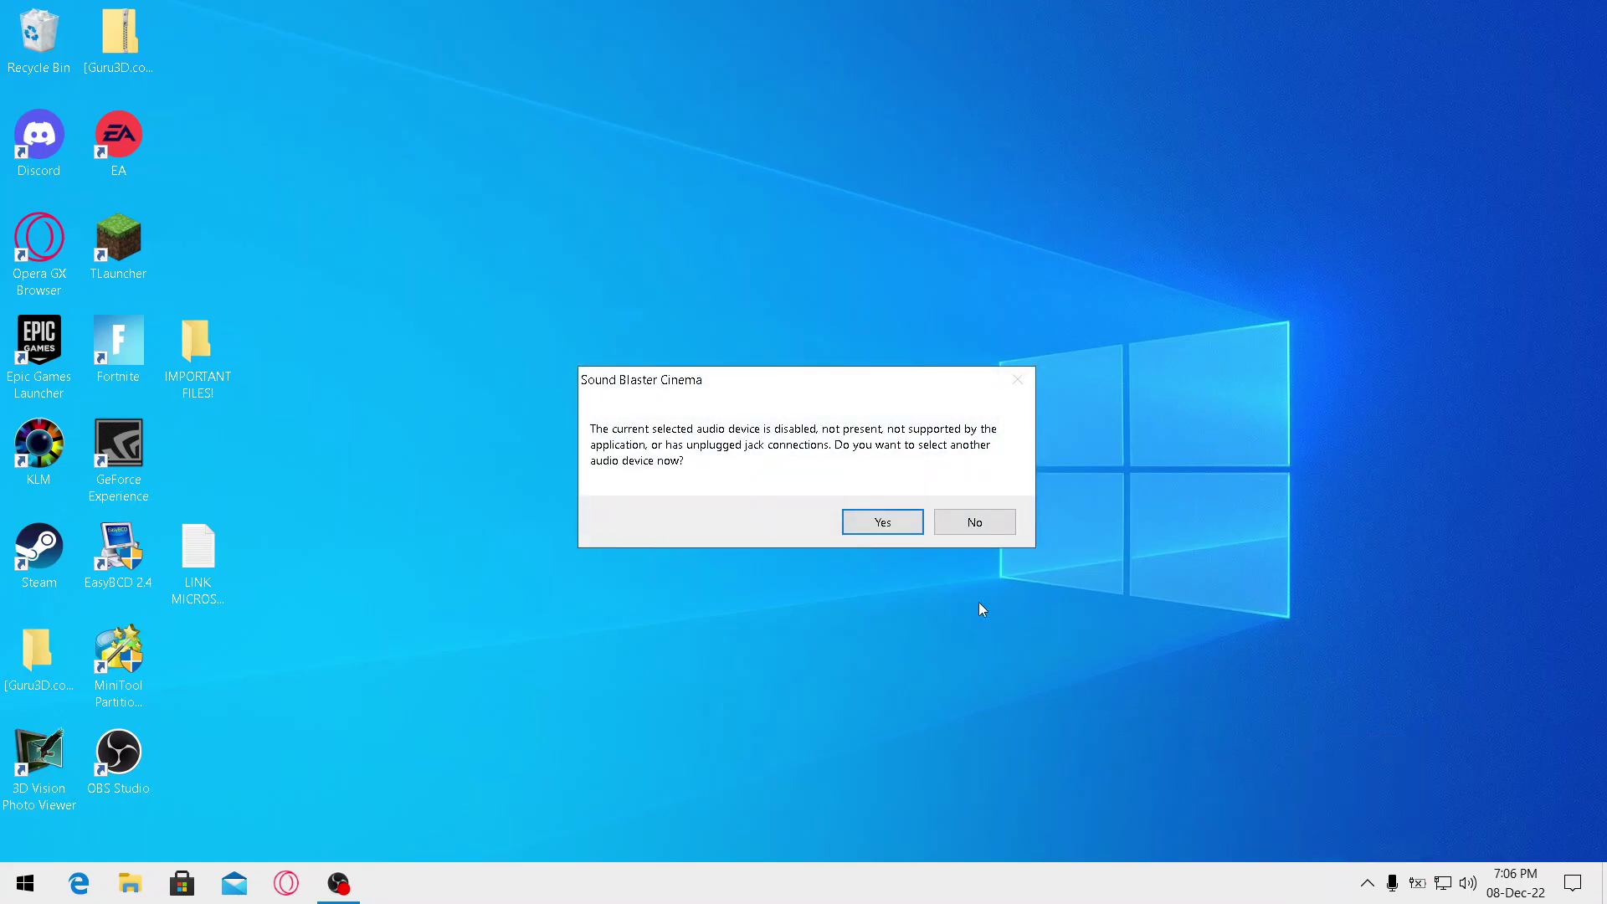
left_click(876, 533)
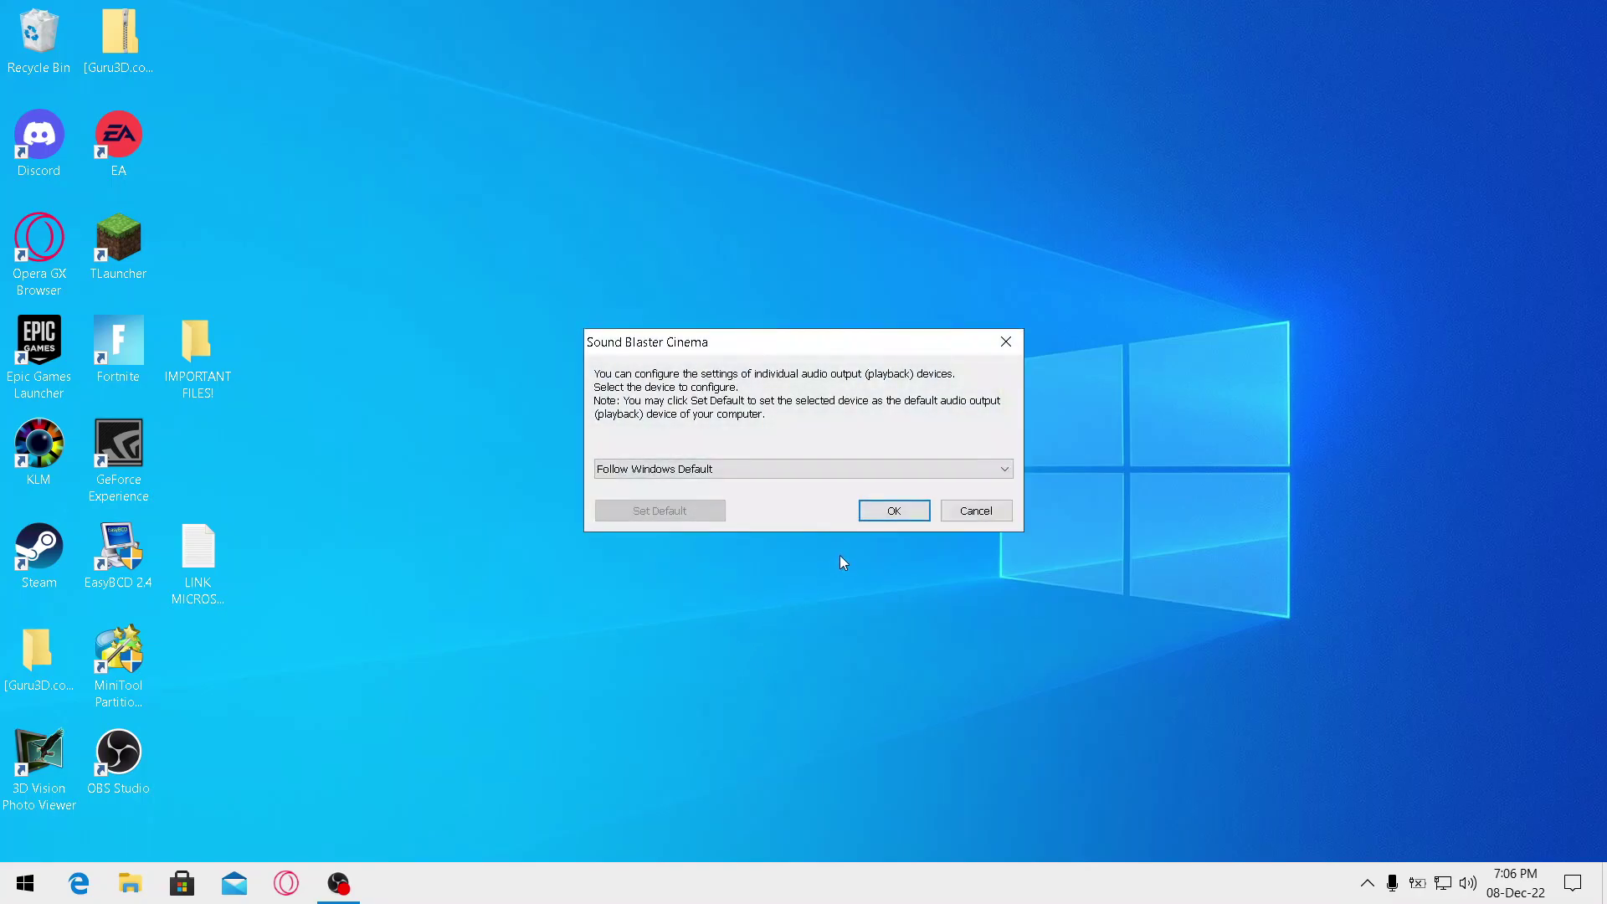
left_click(771, 469)
left_click(820, 495)
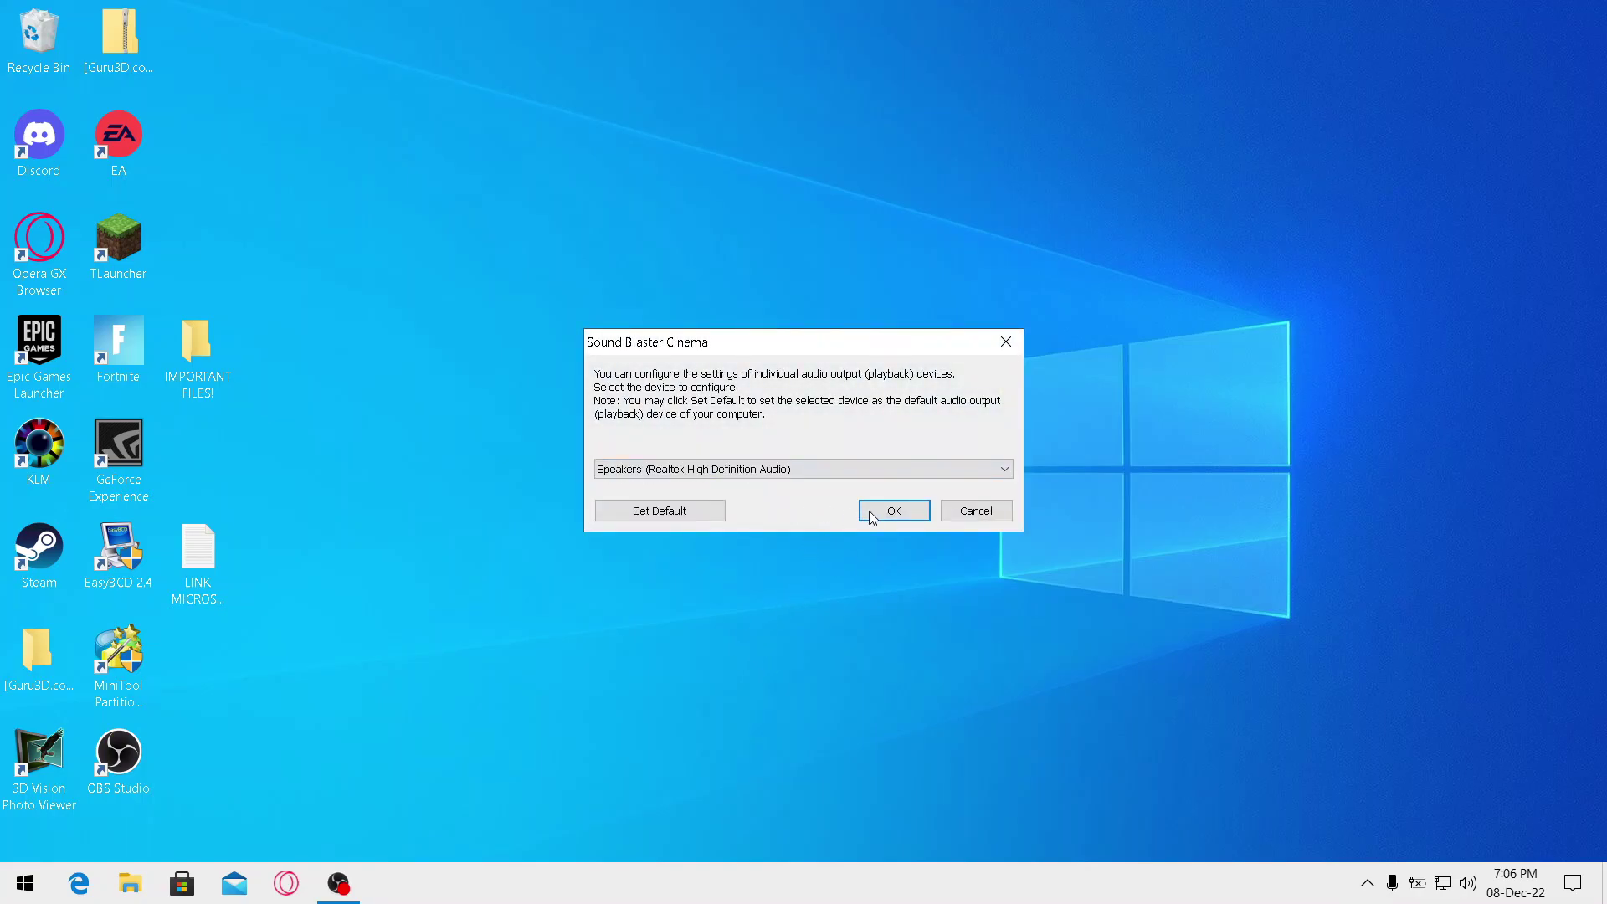
left_click(881, 512)
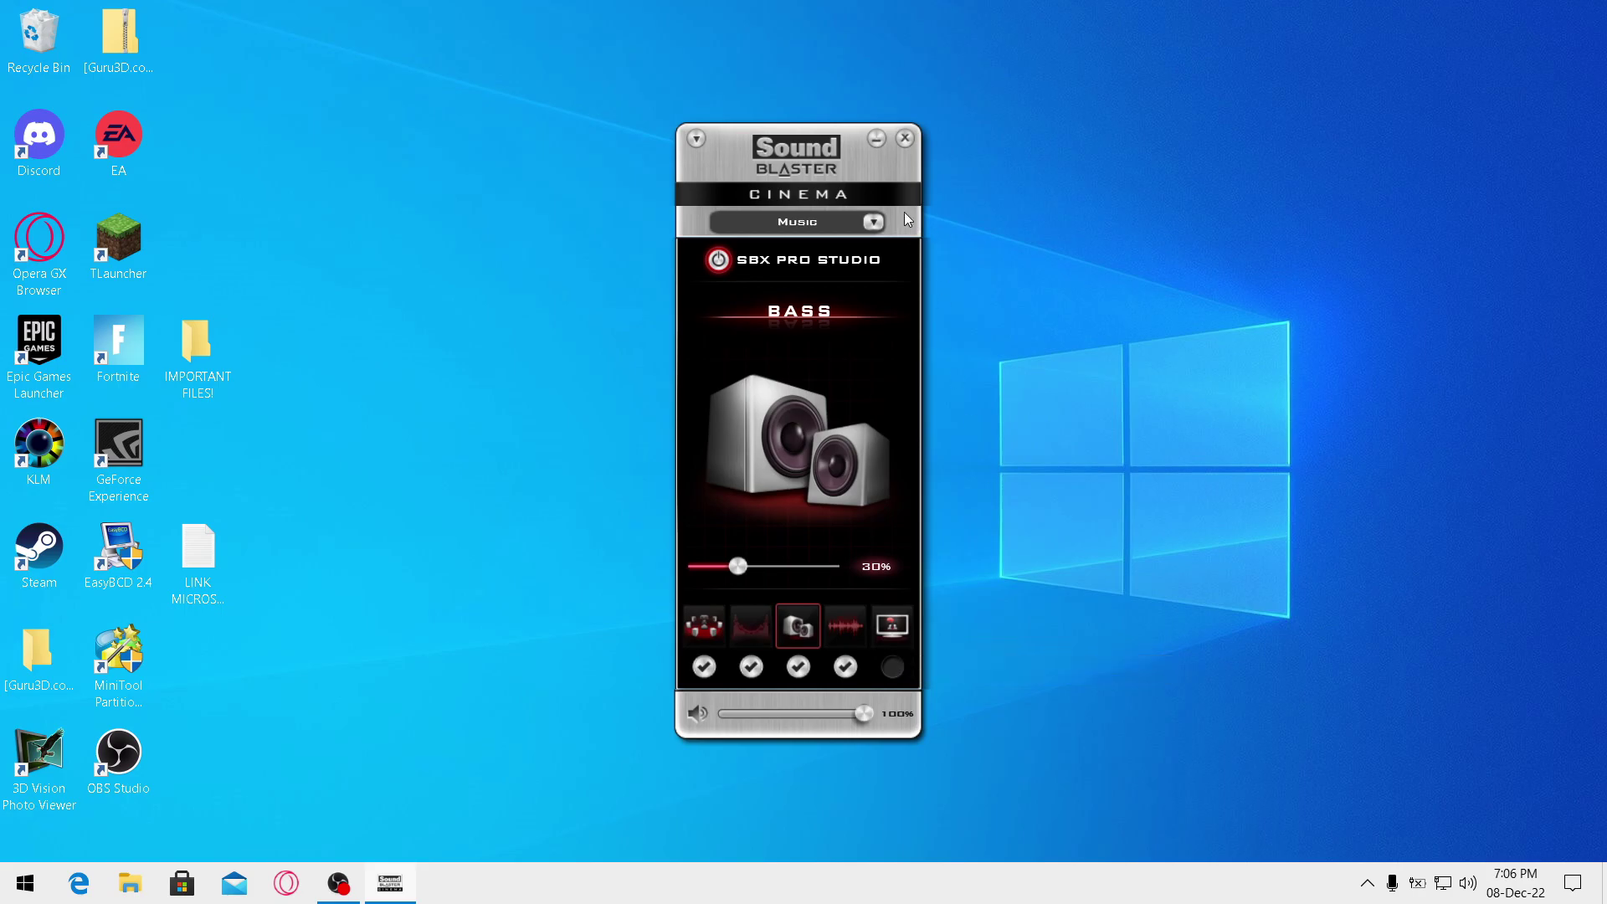
Set the Bass level in Sound Blaster Cinema to 72% and close its window
left_click_drag(789, 137, 1239, 152)
left_click_drag(1198, 584, 1243, 584)
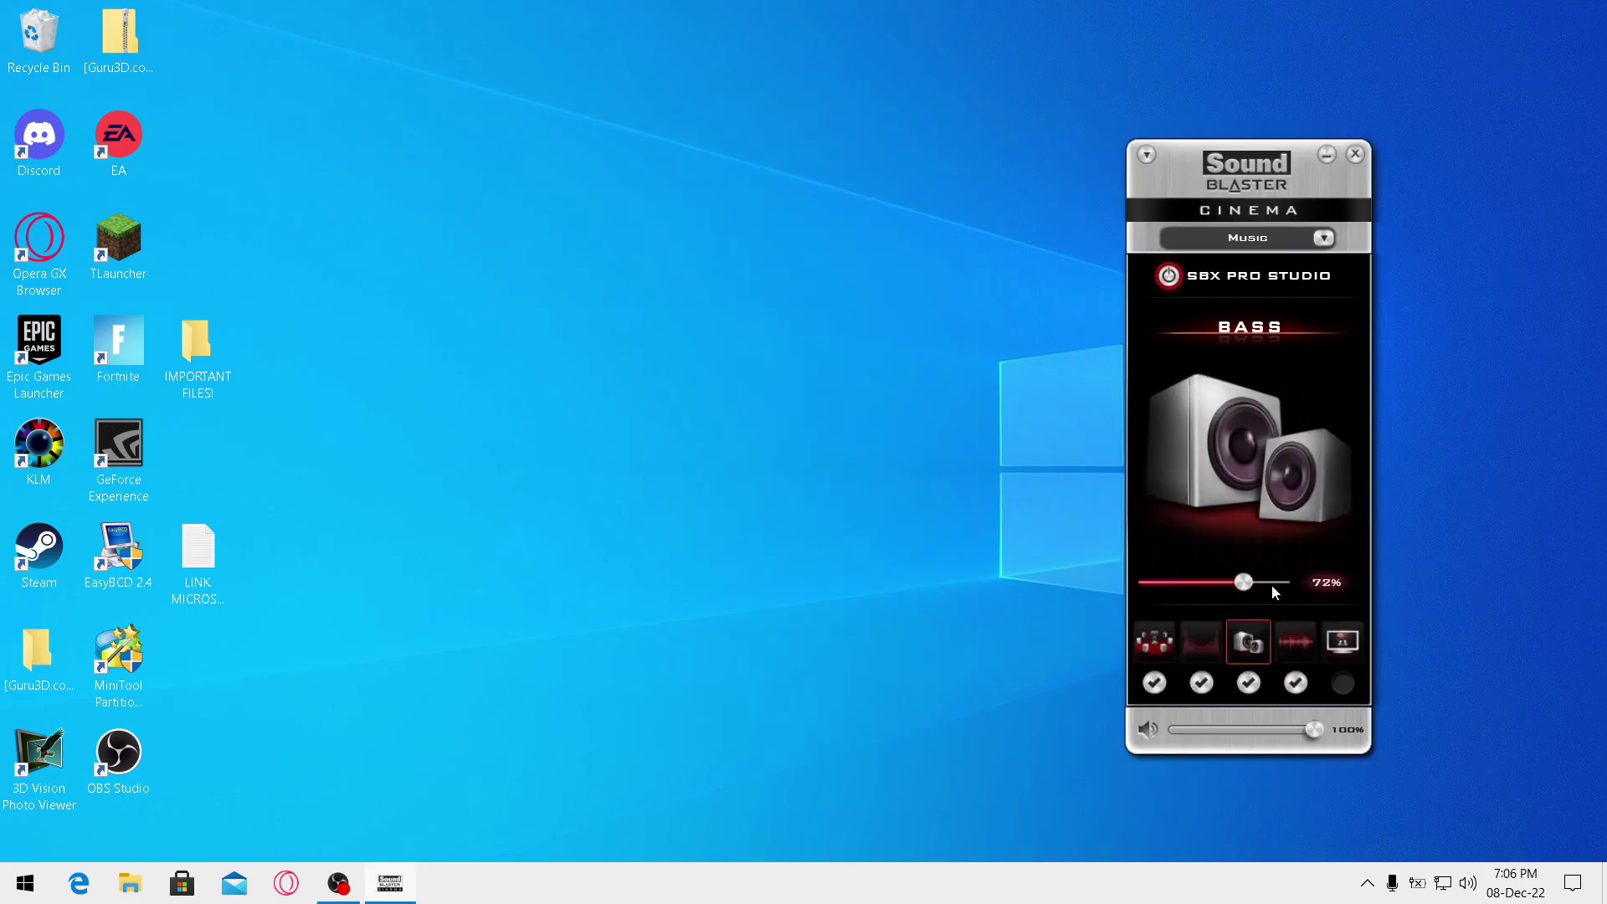
left_click(1356, 155)
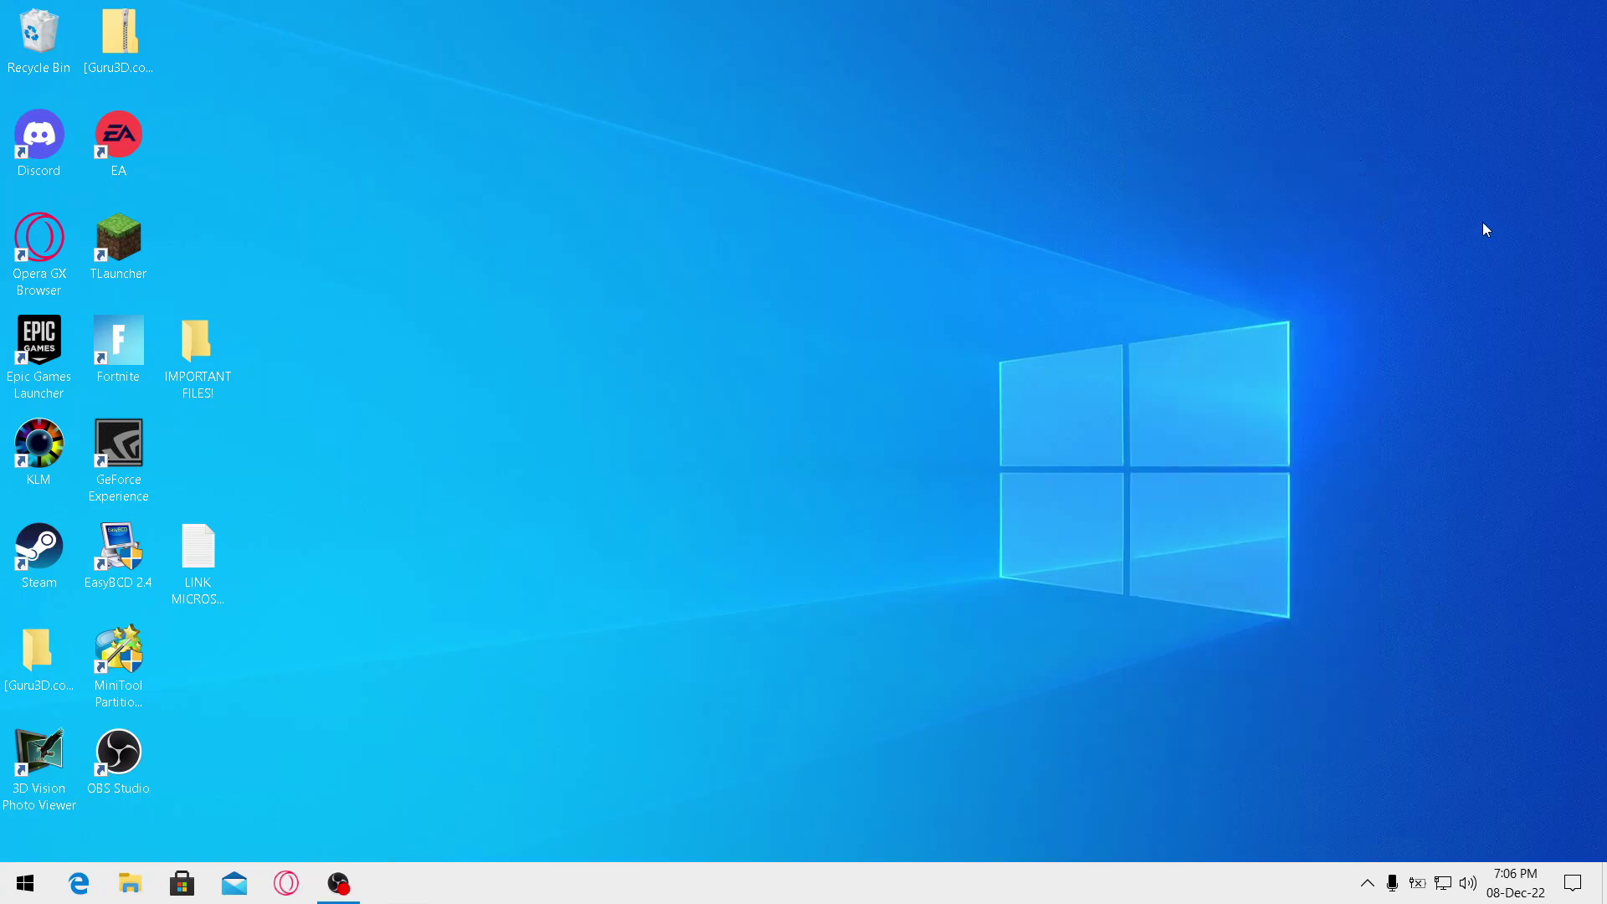
Reopen Sound Blaster Cinema through its icon among the hidden system tray icons
left_click(1366, 884)
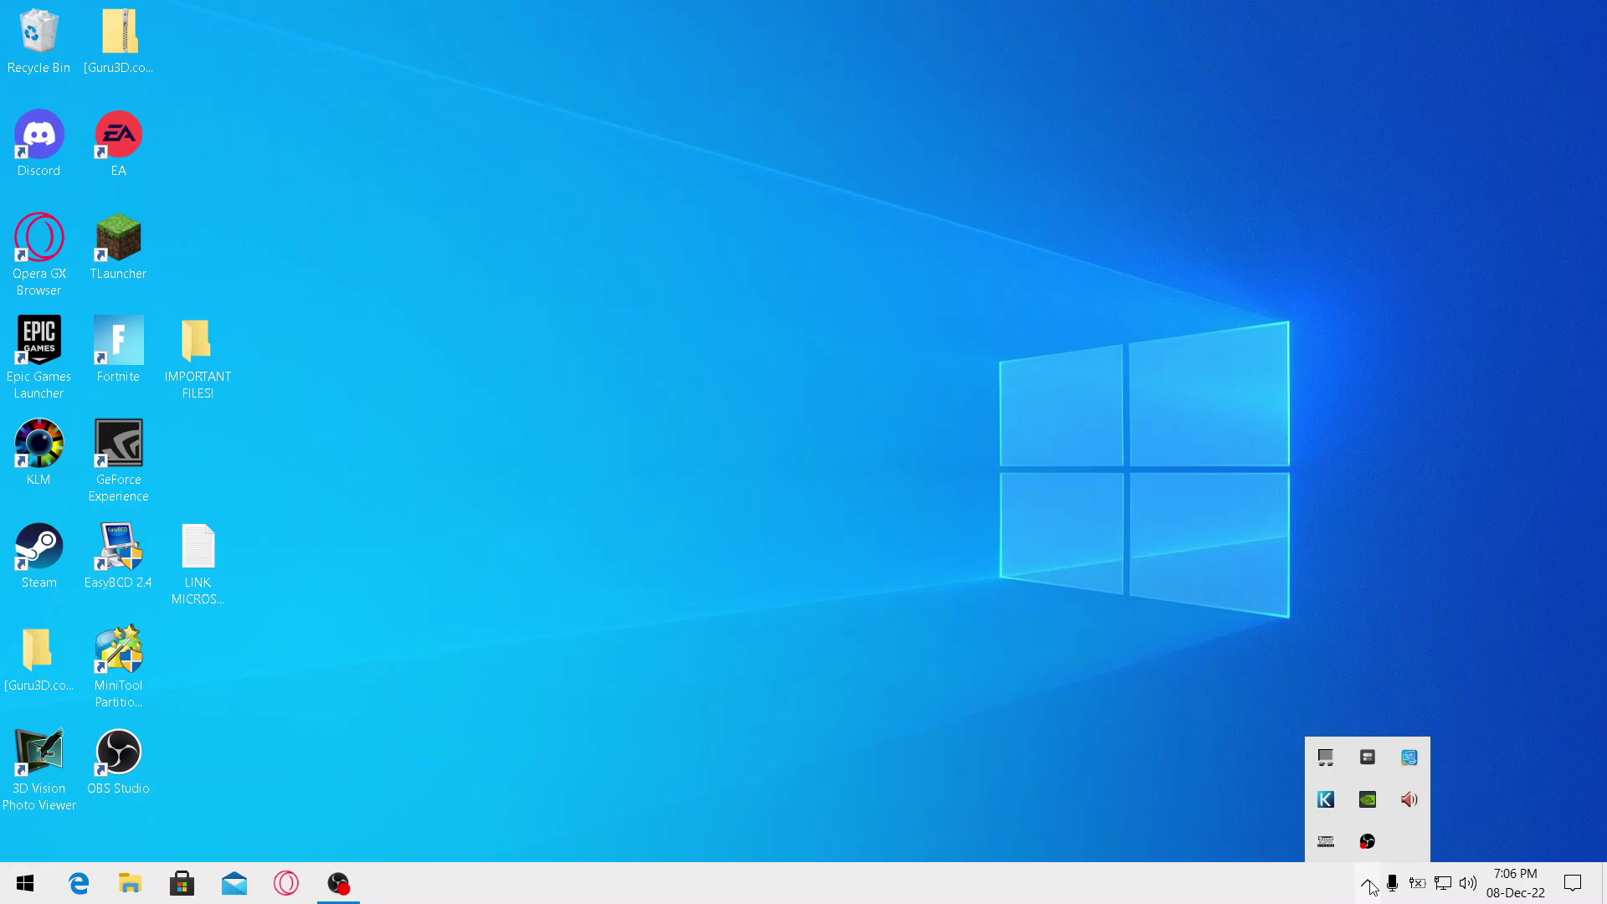
left_click(1370, 884)
left_click(1375, 886)
left_click(1374, 886)
left_click(1374, 883)
left_click(1361, 892)
left_click(1368, 889)
right_click(1327, 847)
left_click(1268, 812)
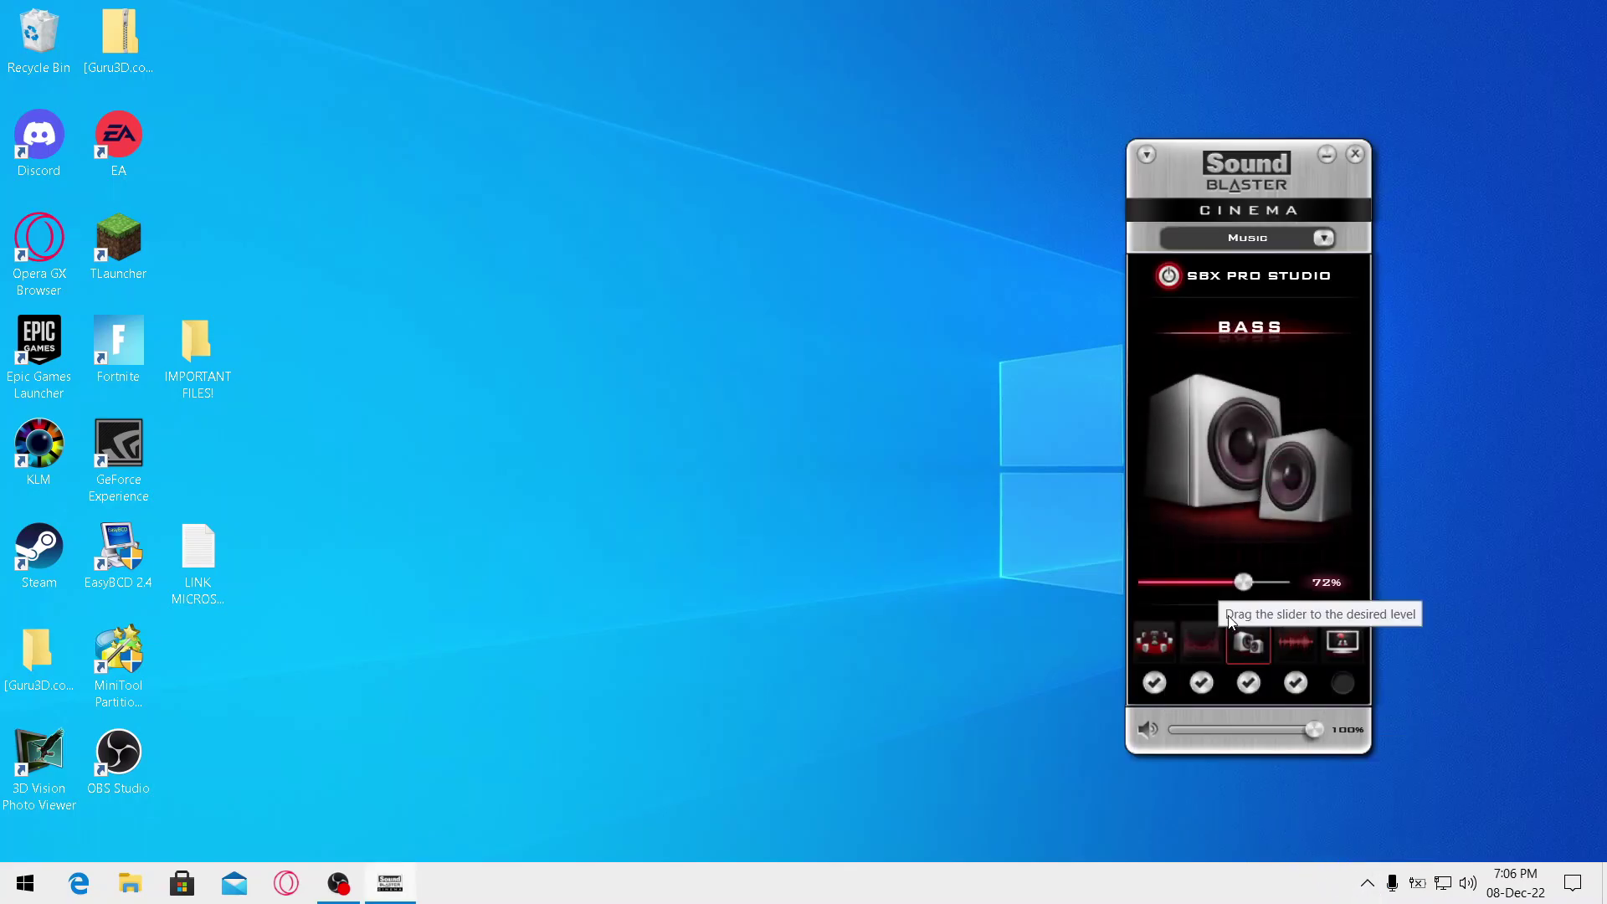
Adjust the level of another SBX Pro Studio effect, show the Dialog Plus effect and list the available sound profiles
left_click(1175, 645)
mouse_move(1203, 584)
left_mouse_down()
mouse_move(1176, 587)
mouse_move(1215, 586)
left_mouse_up()
left_click(1339, 653)
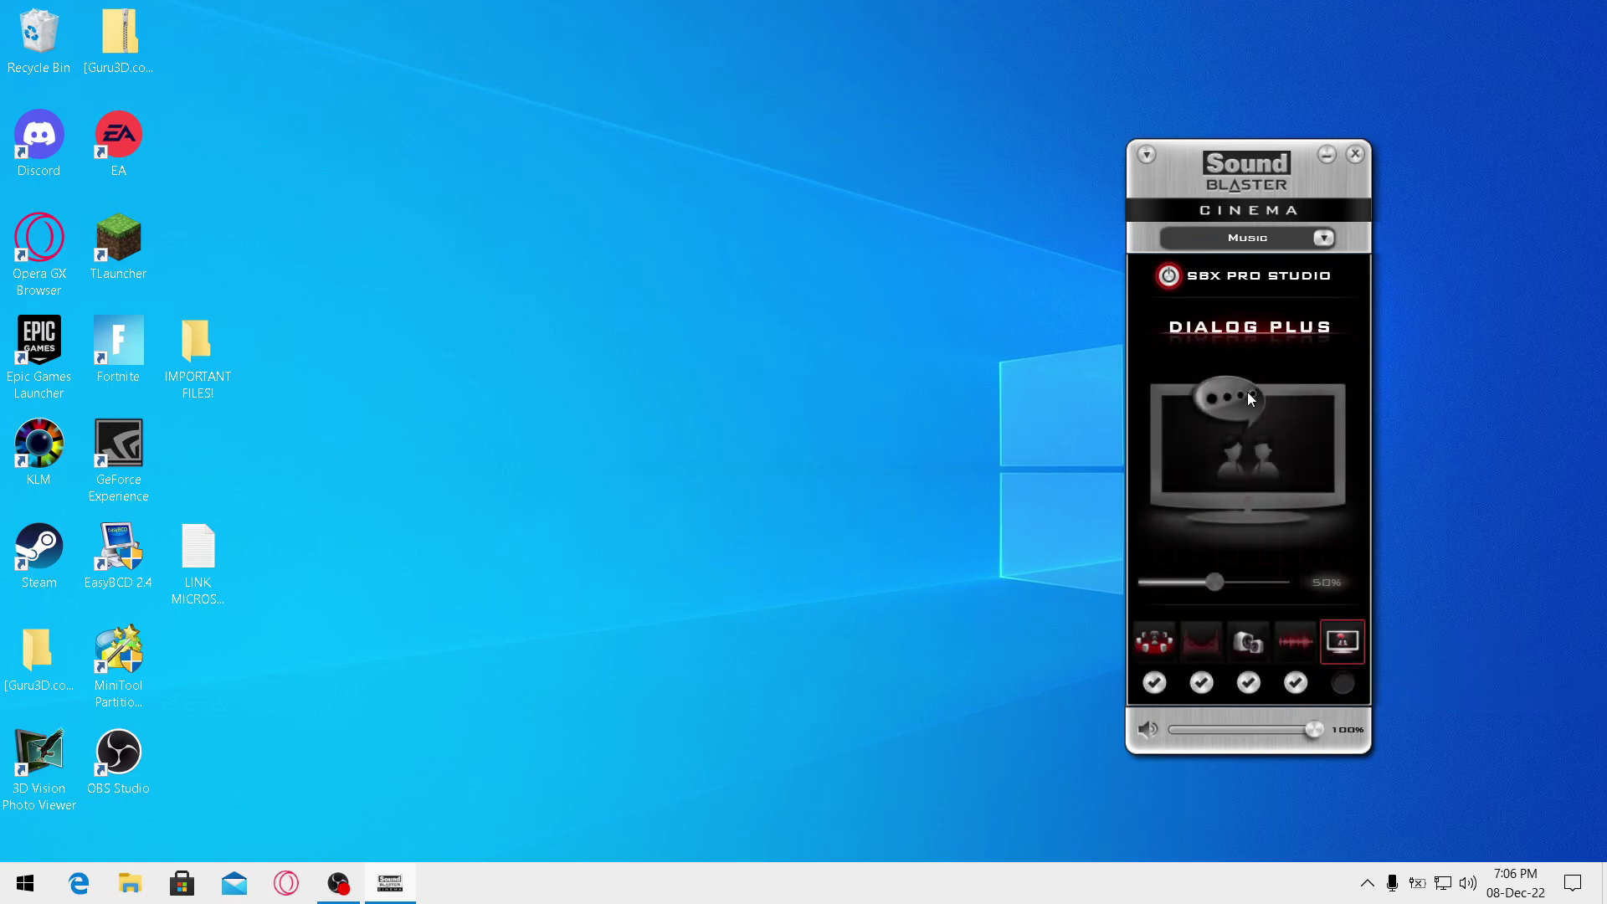
left_click(1314, 237)
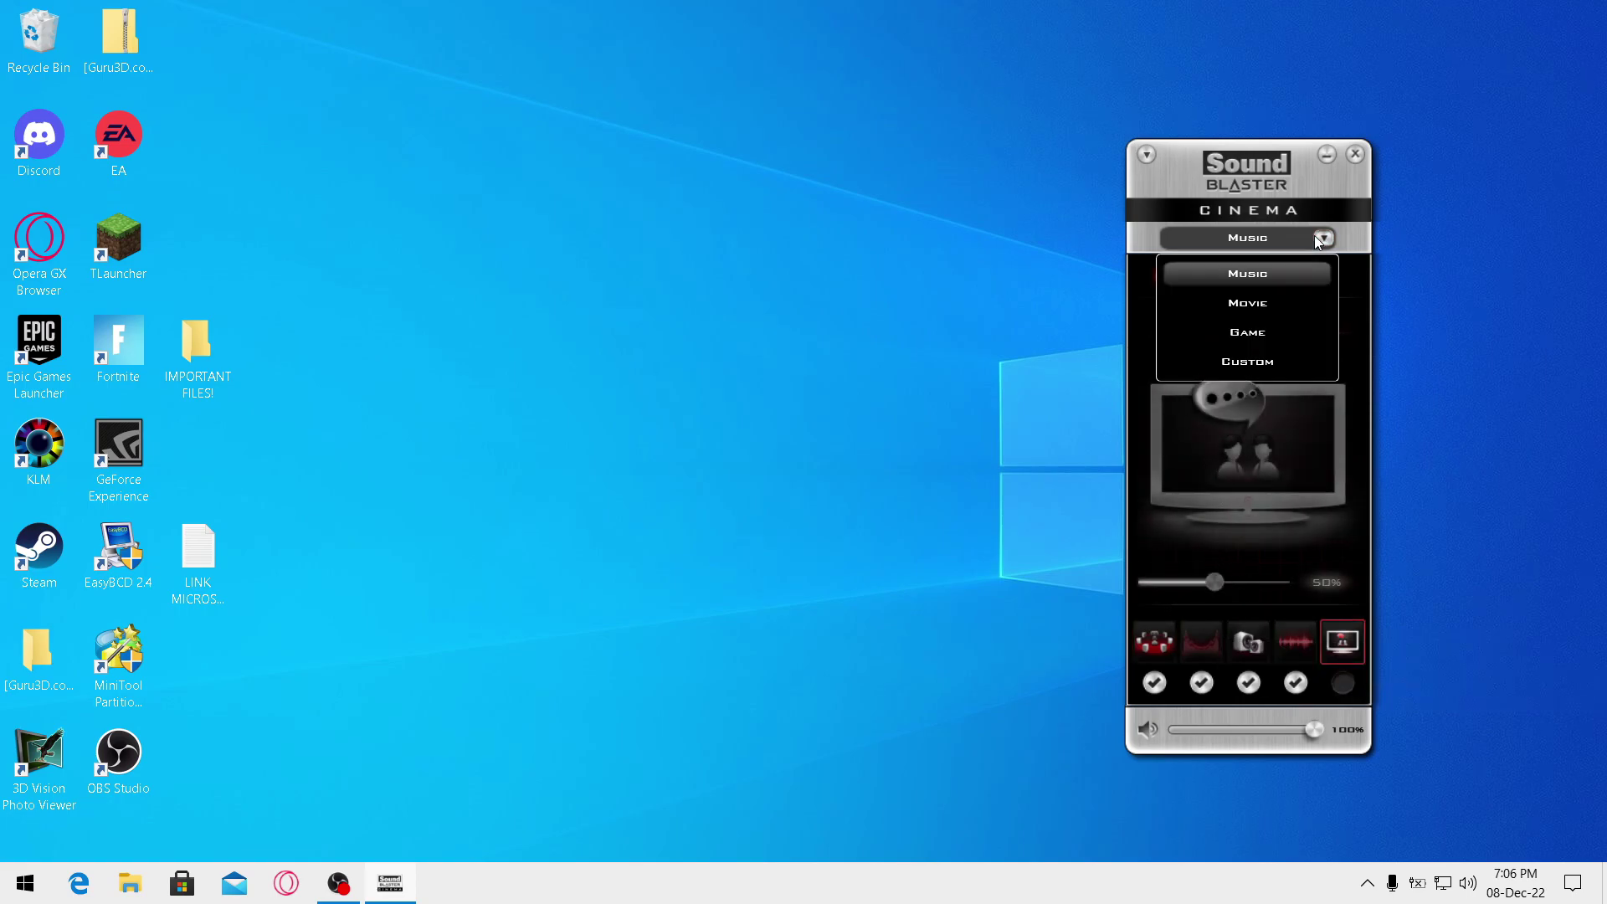
Look through the speaker setup options in the Sound Blaster Cinema settings and close them without choosing one
left_click(1147, 156)
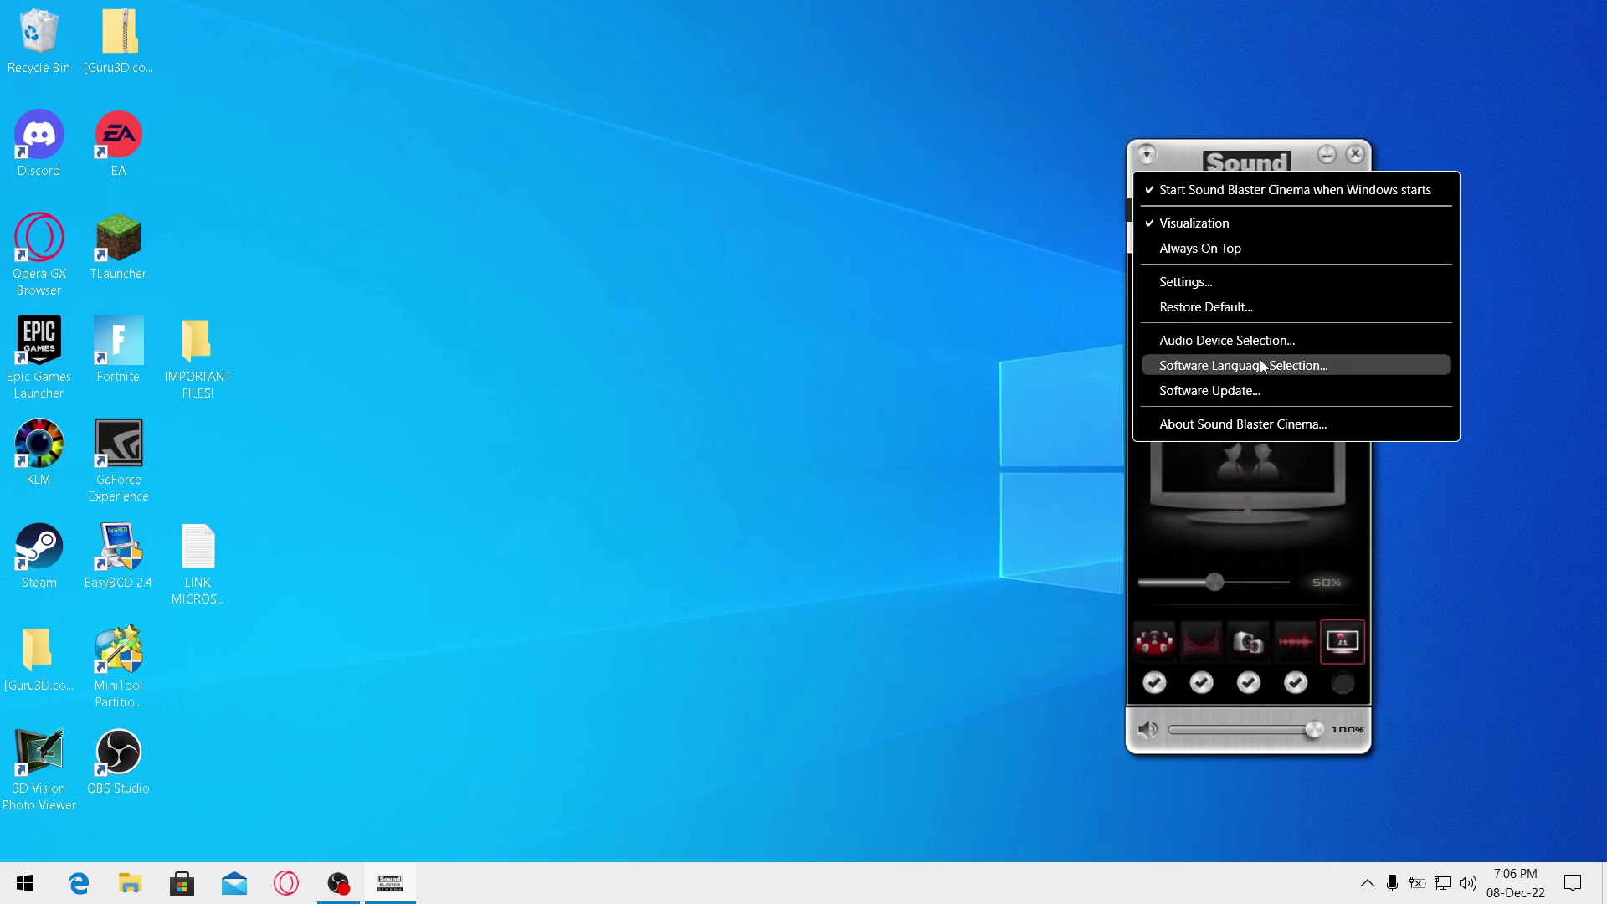
left_click(1229, 280)
left_click(1299, 390)
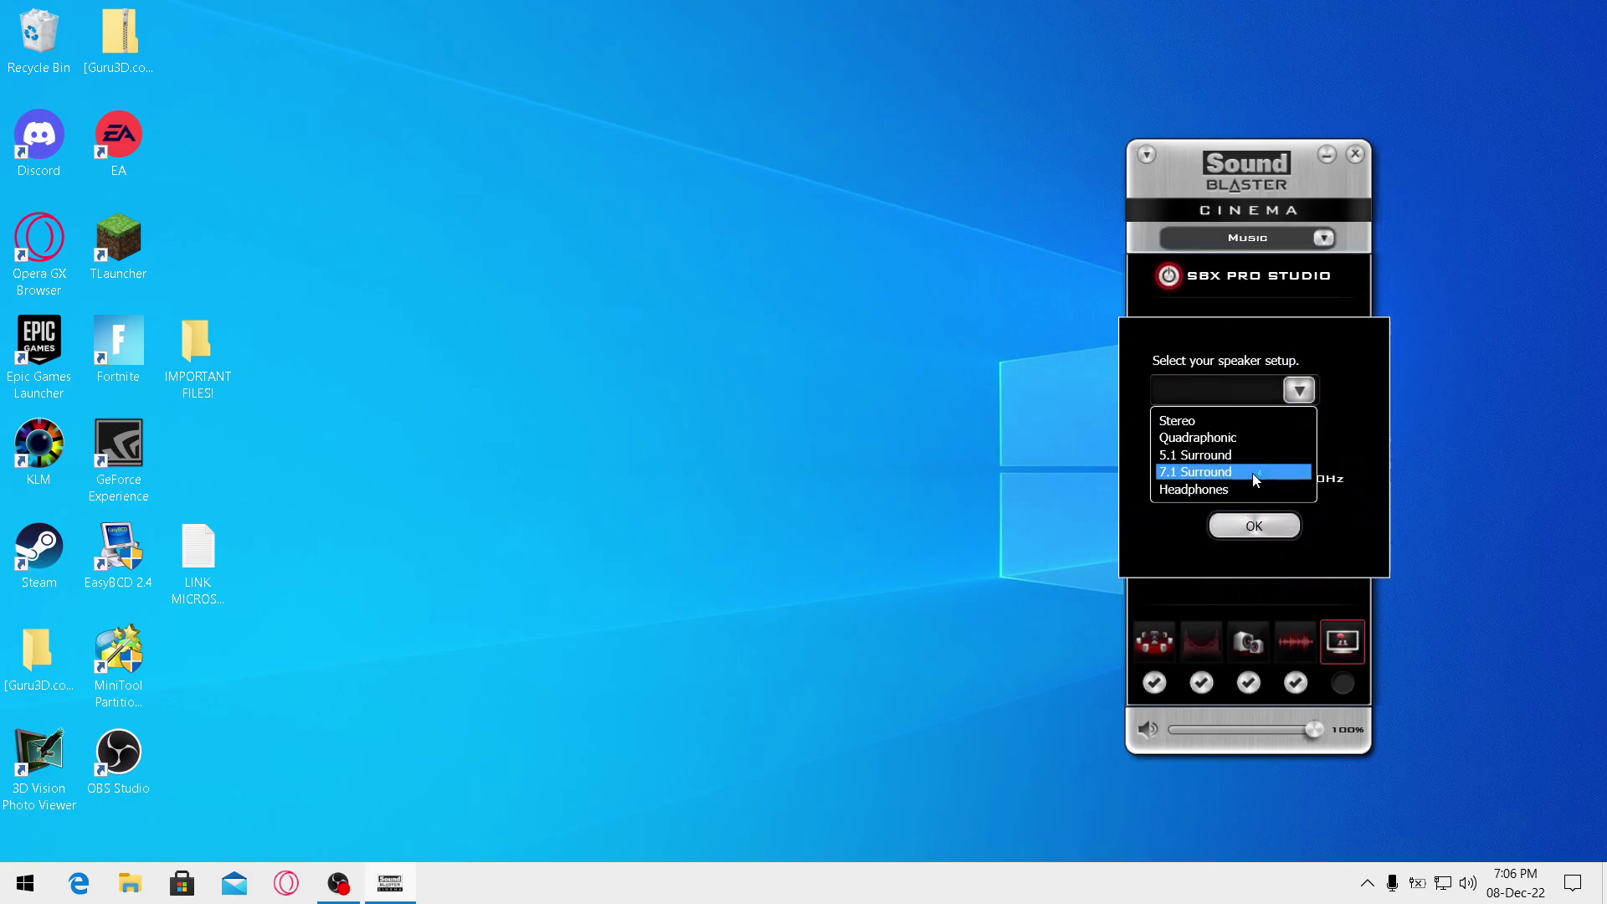
left_click(1301, 387)
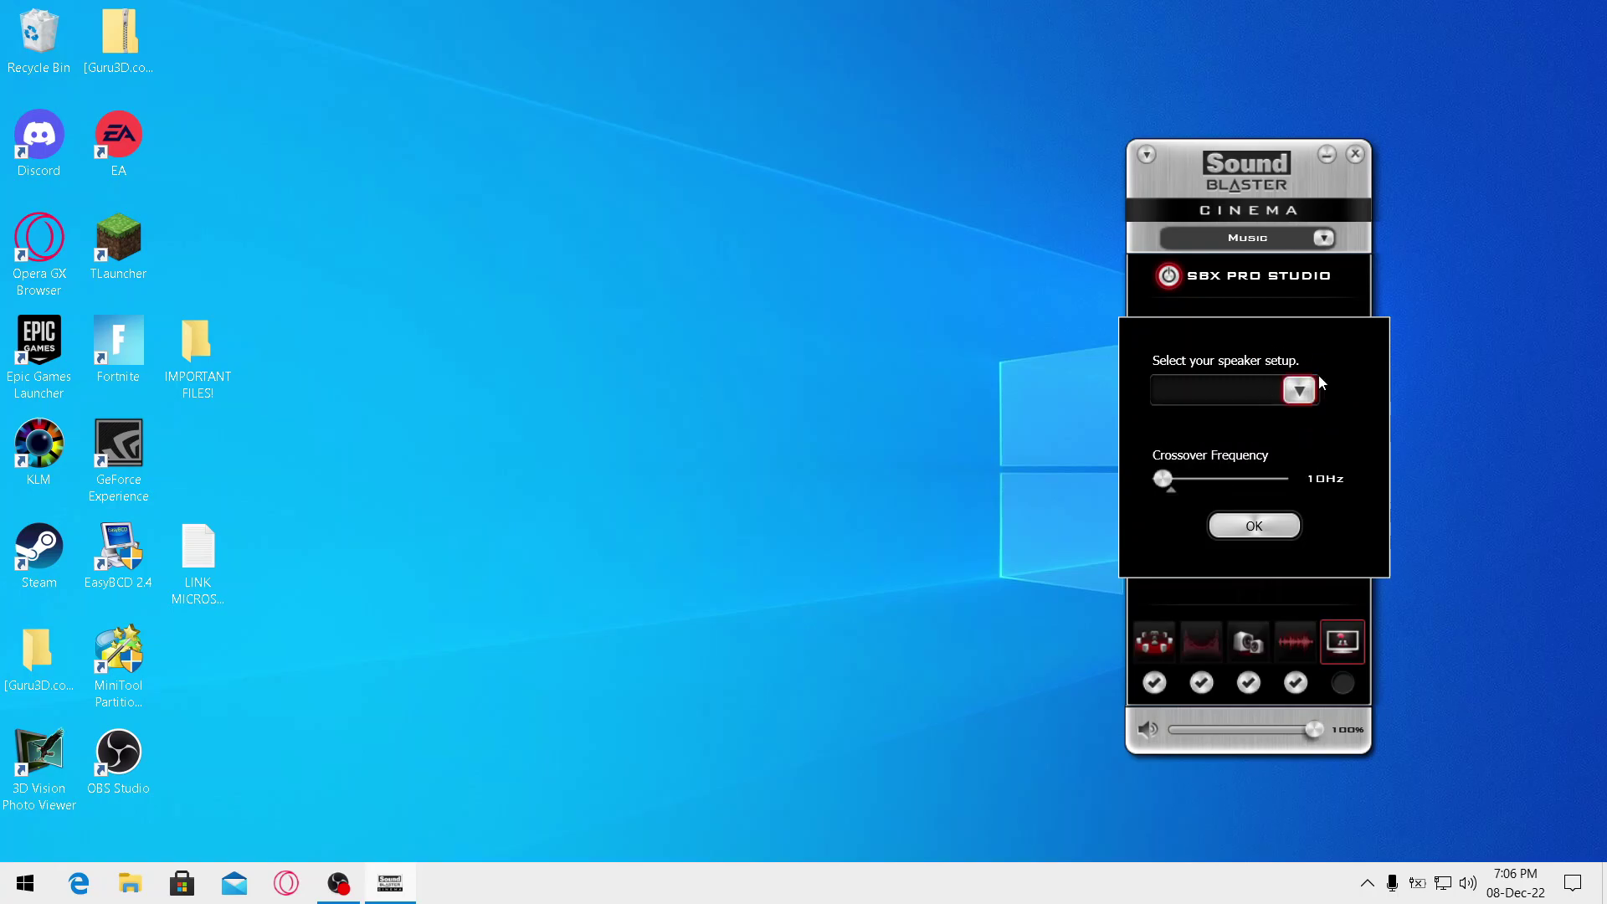
left_click(1253, 524)
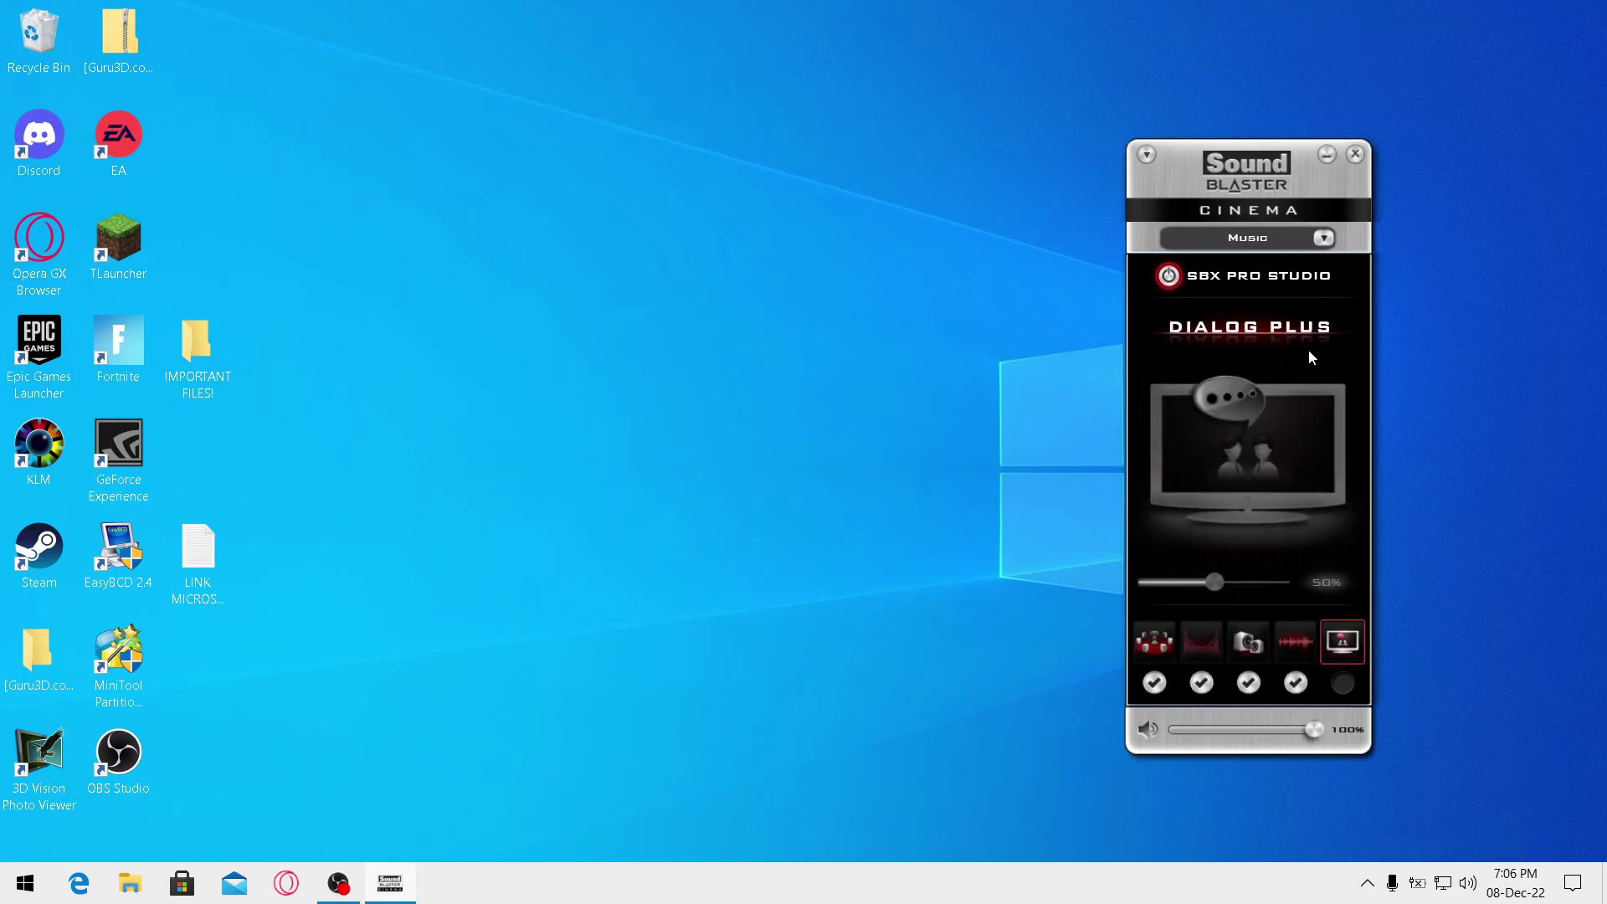
Switch SBX Pro Studio off and on again, and close the Sound Blaster Cinema window
left_click(1168, 276)
left_click(1169, 276)
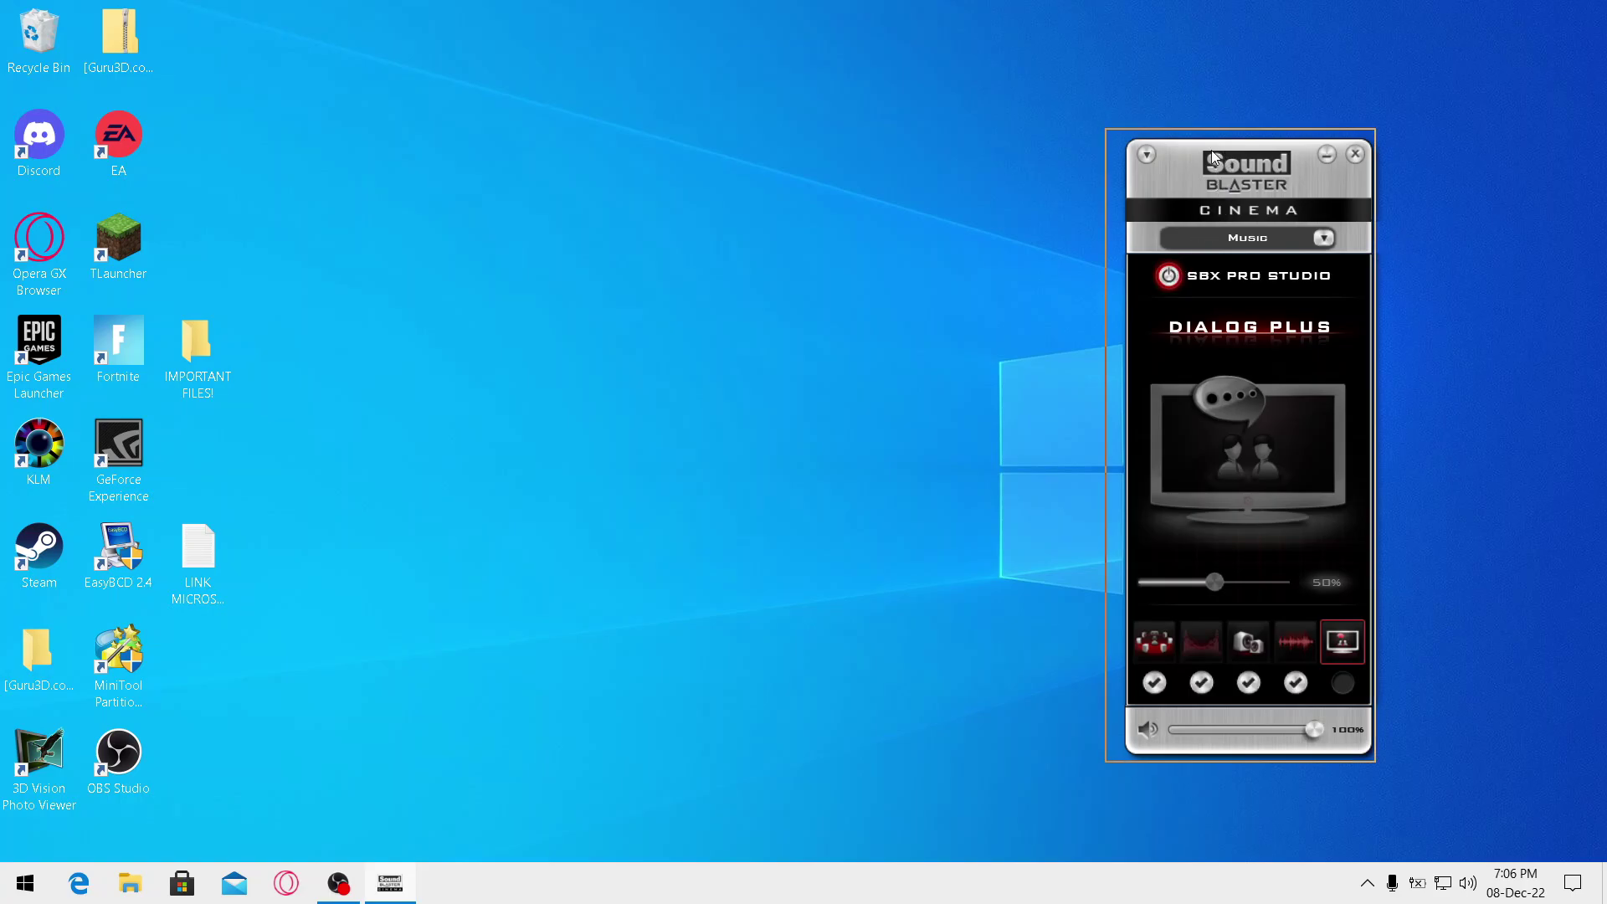
left_click_drag(1213, 149, 1187, 143)
left_click(1331, 148)
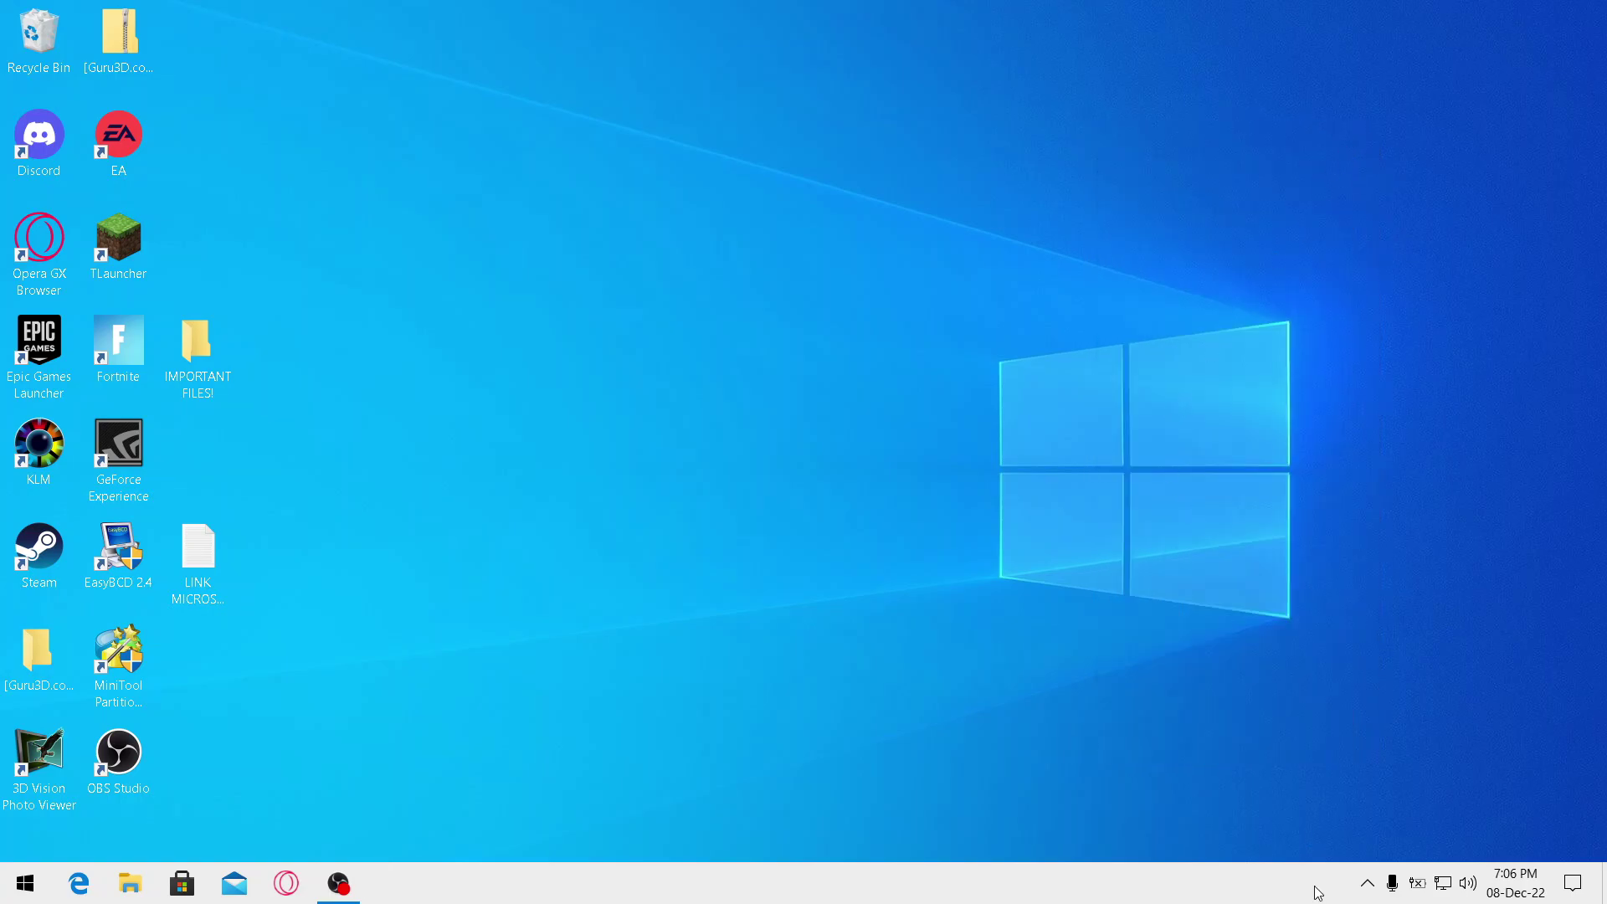
Check the hidden tray icons and the recently added apps for the Sound Blaster Cinema entries
left_click(1367, 883)
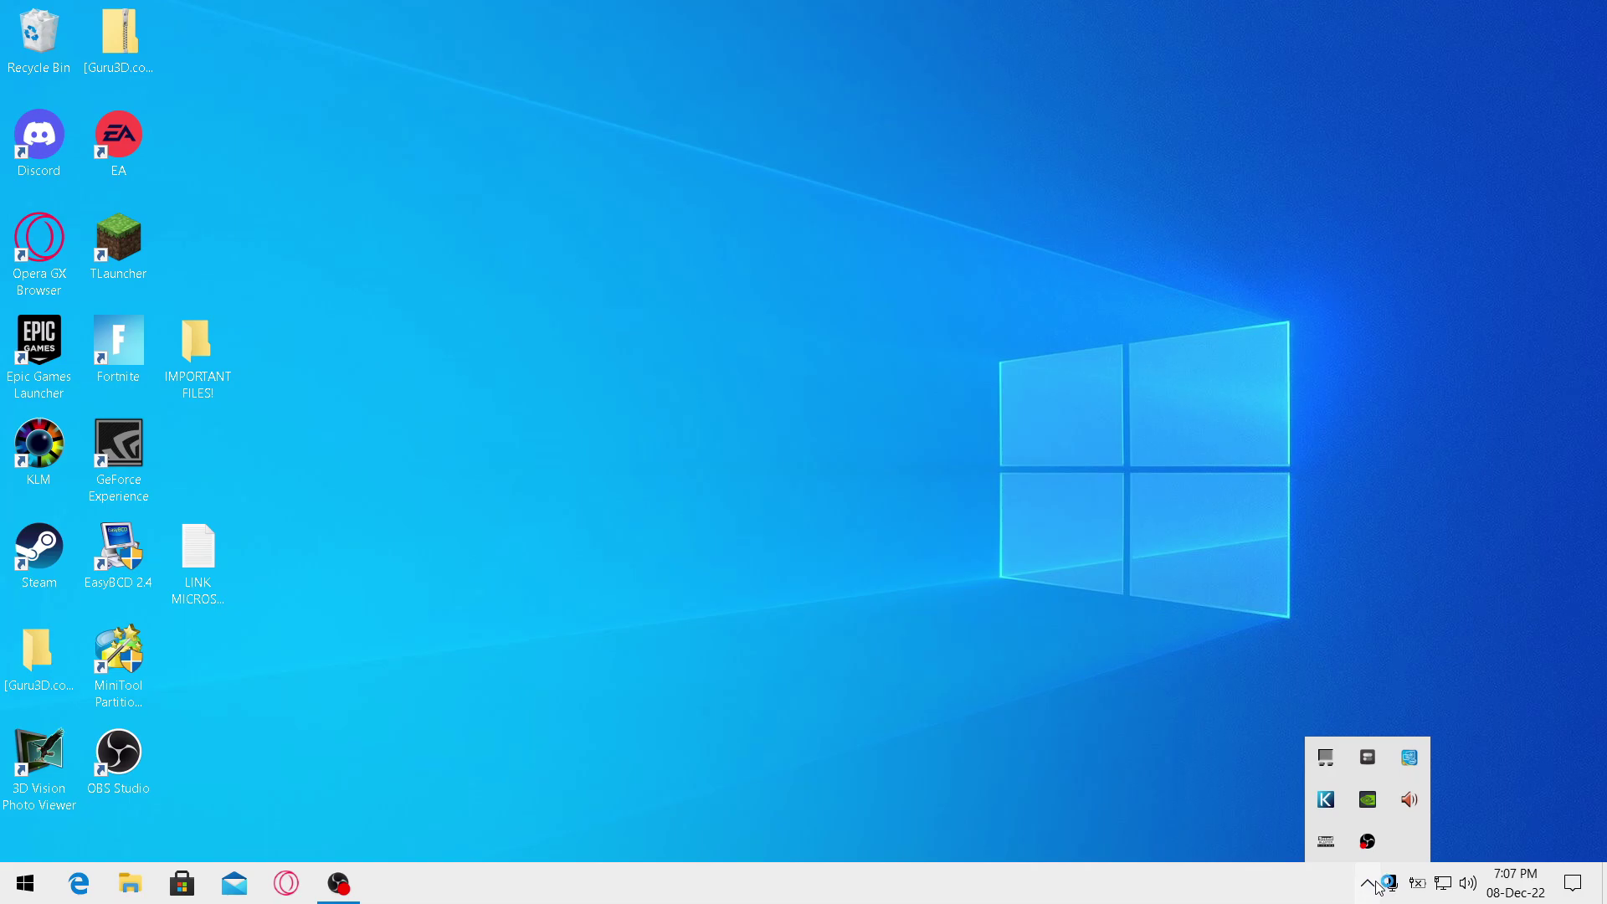
left_click(1377, 888)
left_click(25, 883)
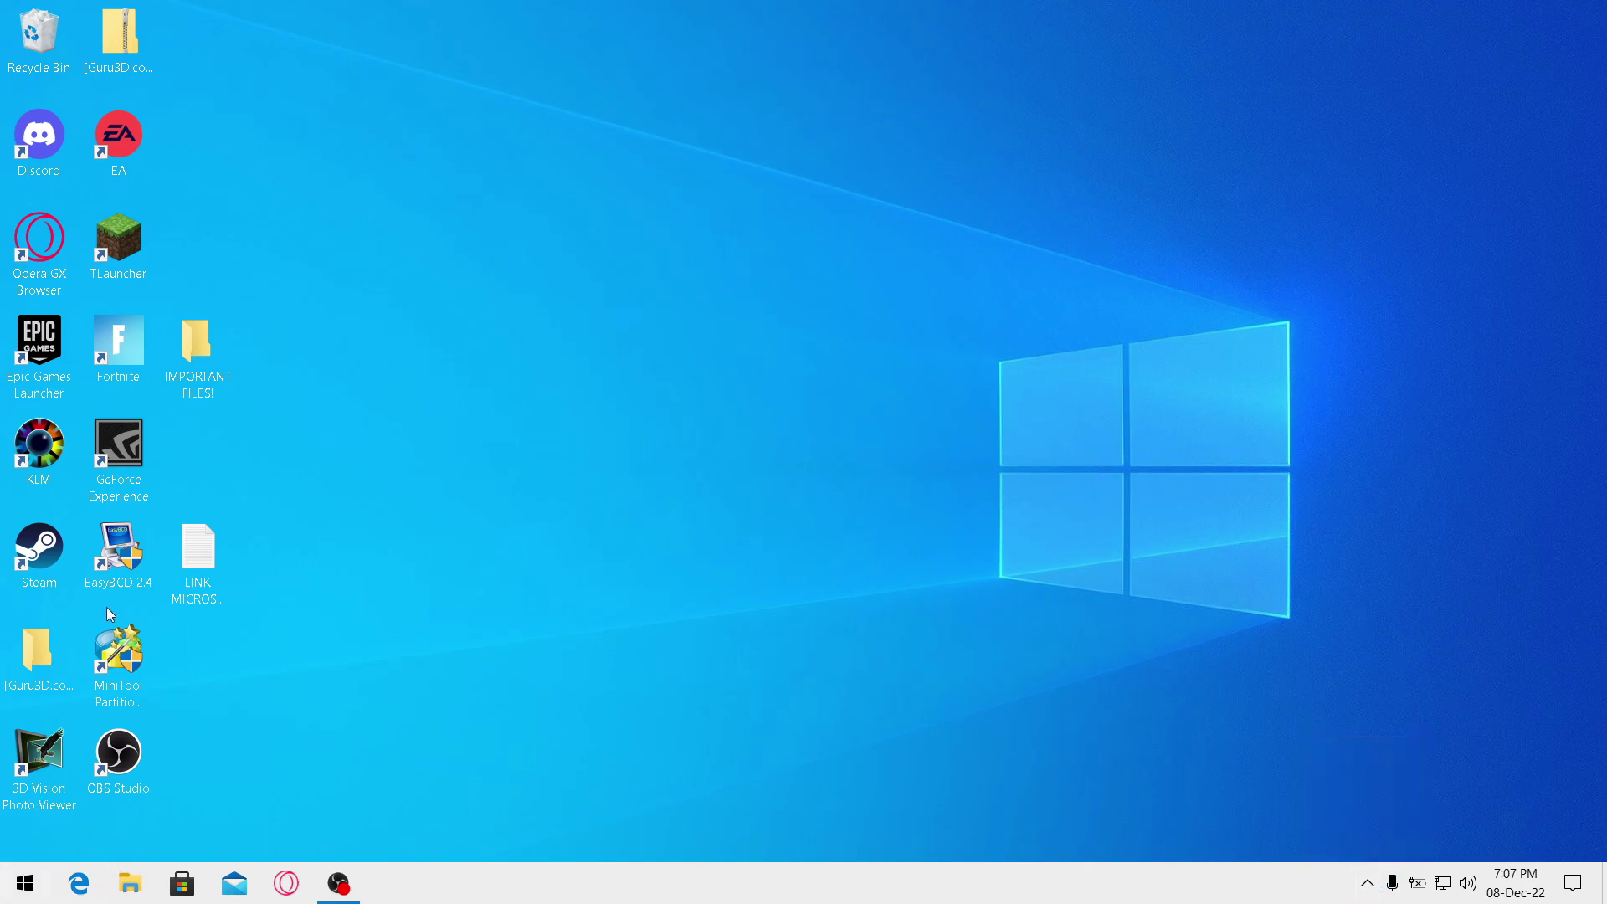
left_click(150, 374)
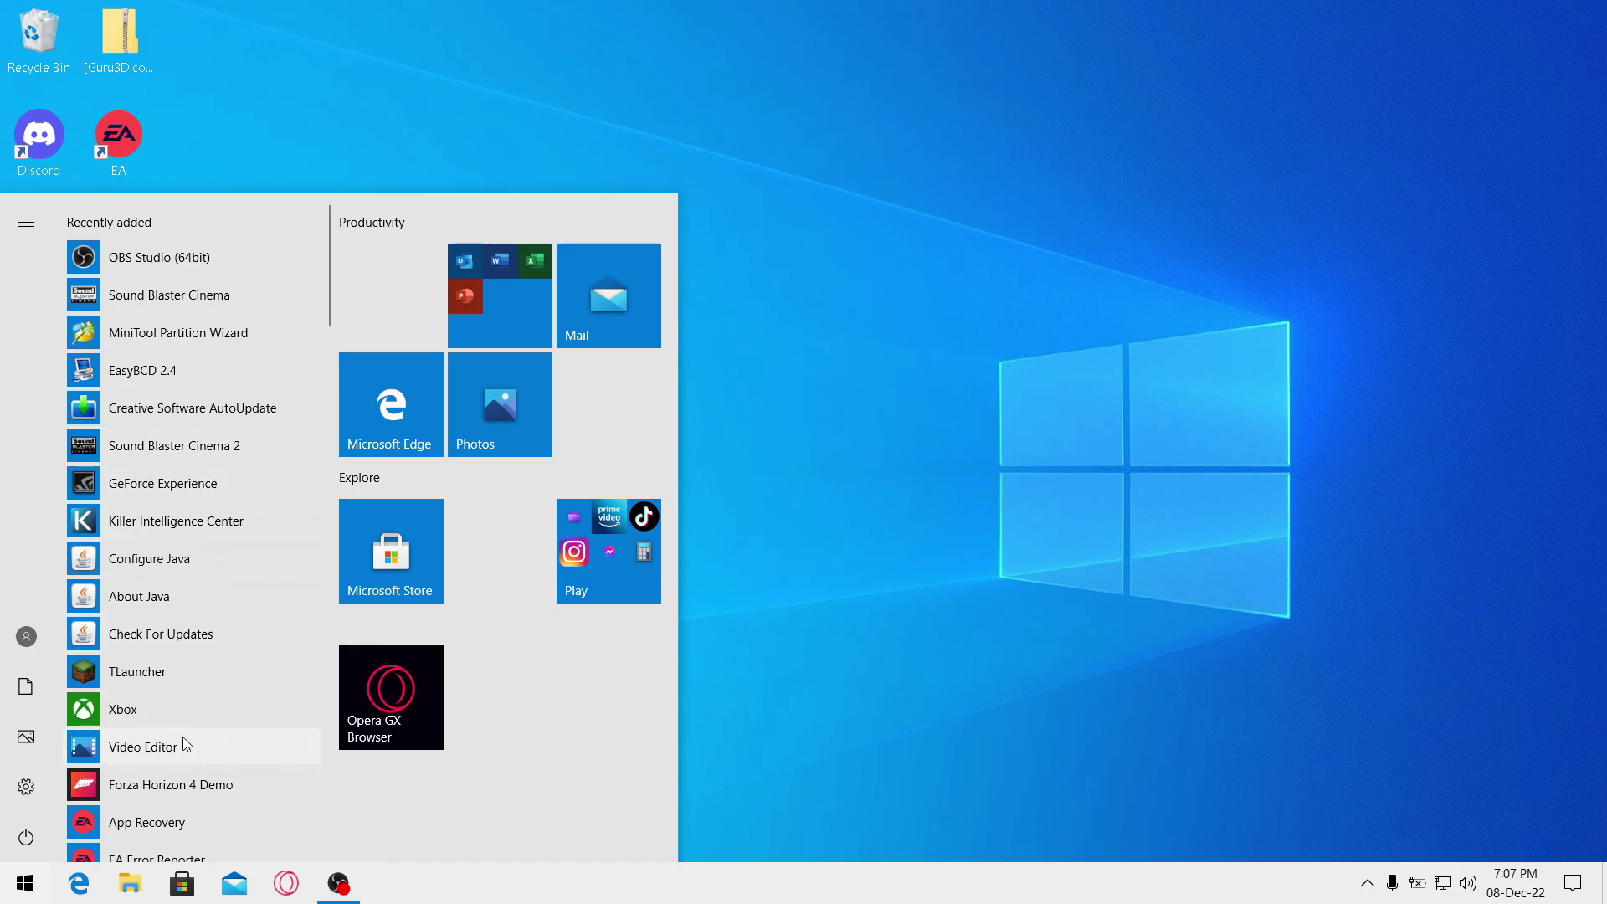
key("super")
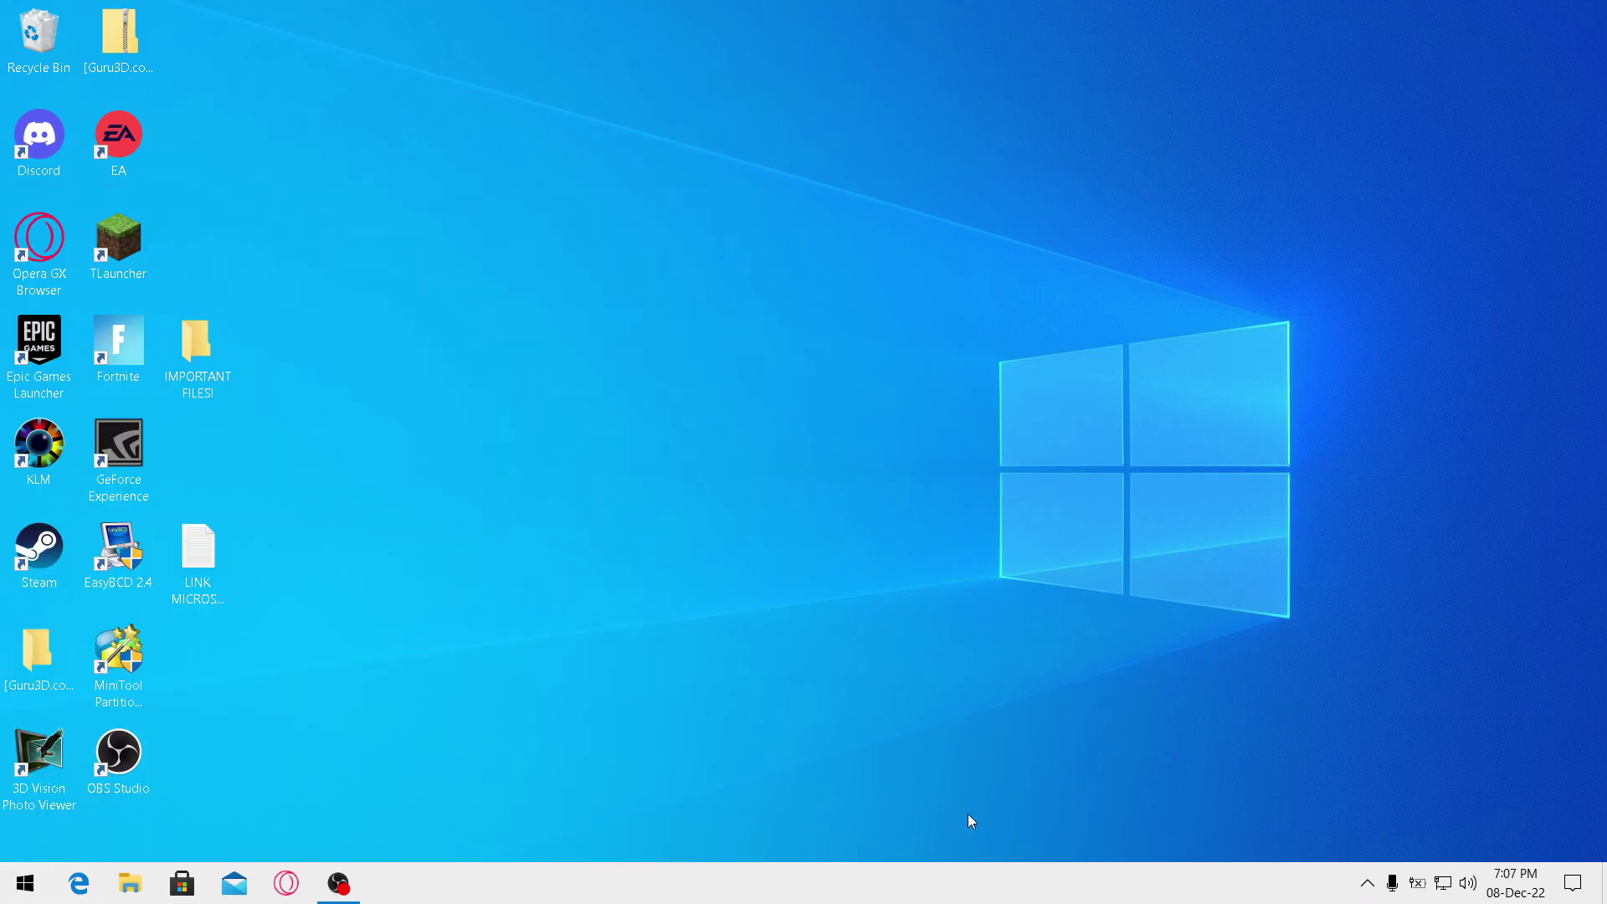
Check that Sound Blaster Cinema opens again from its tray icon and close its window
left_click(1367, 884)
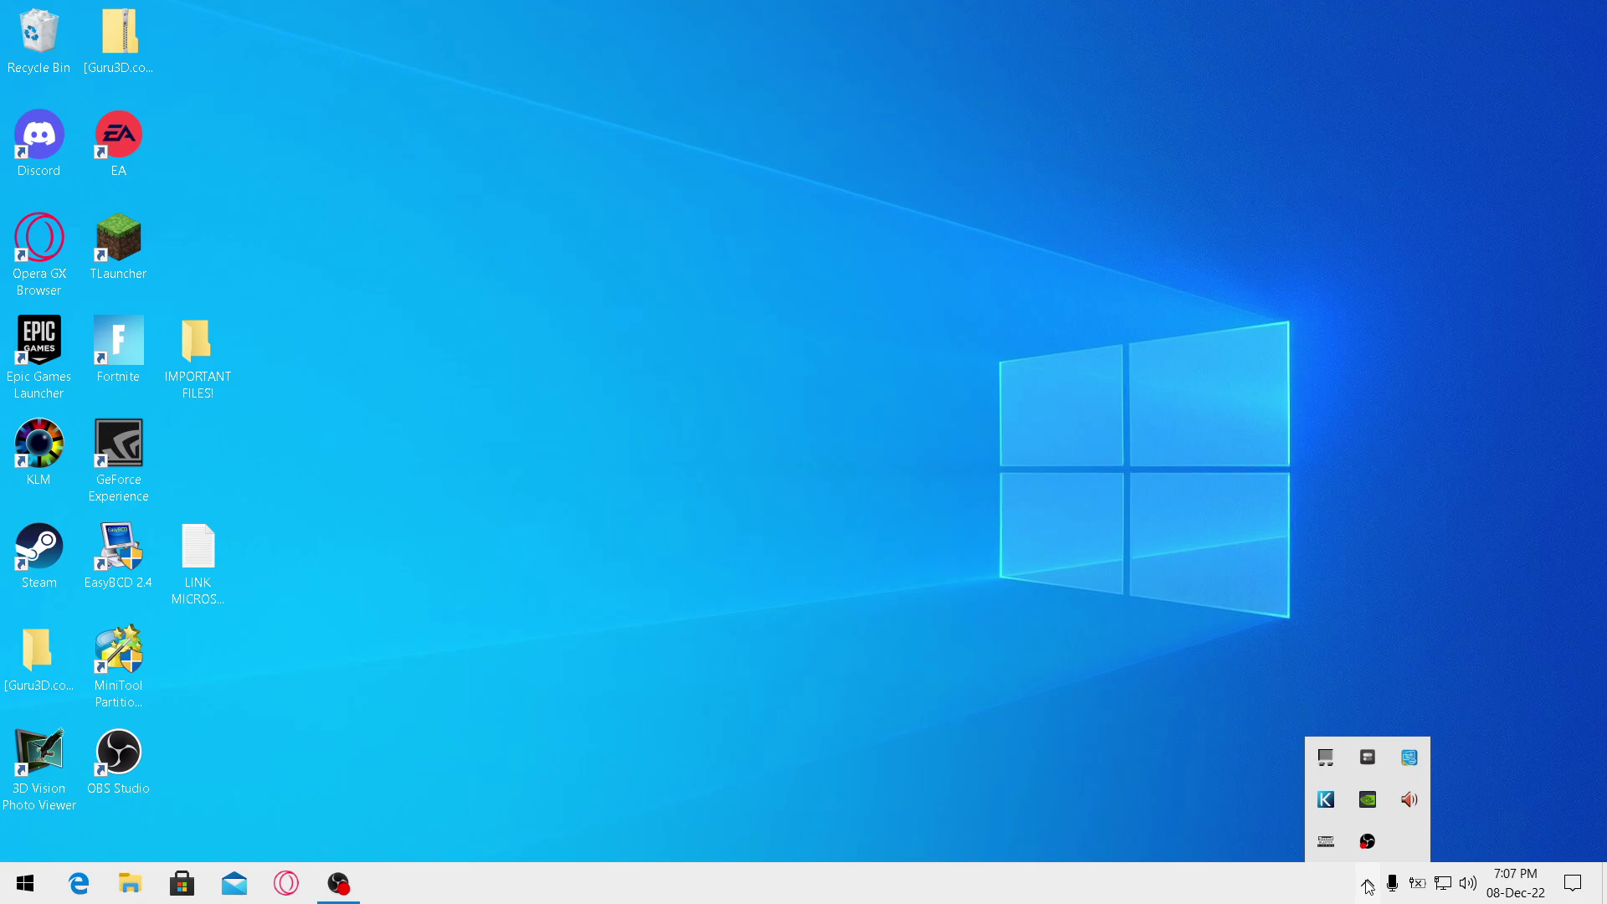
right_click(1328, 851)
left_click(1281, 816)
left_click(1323, 149)
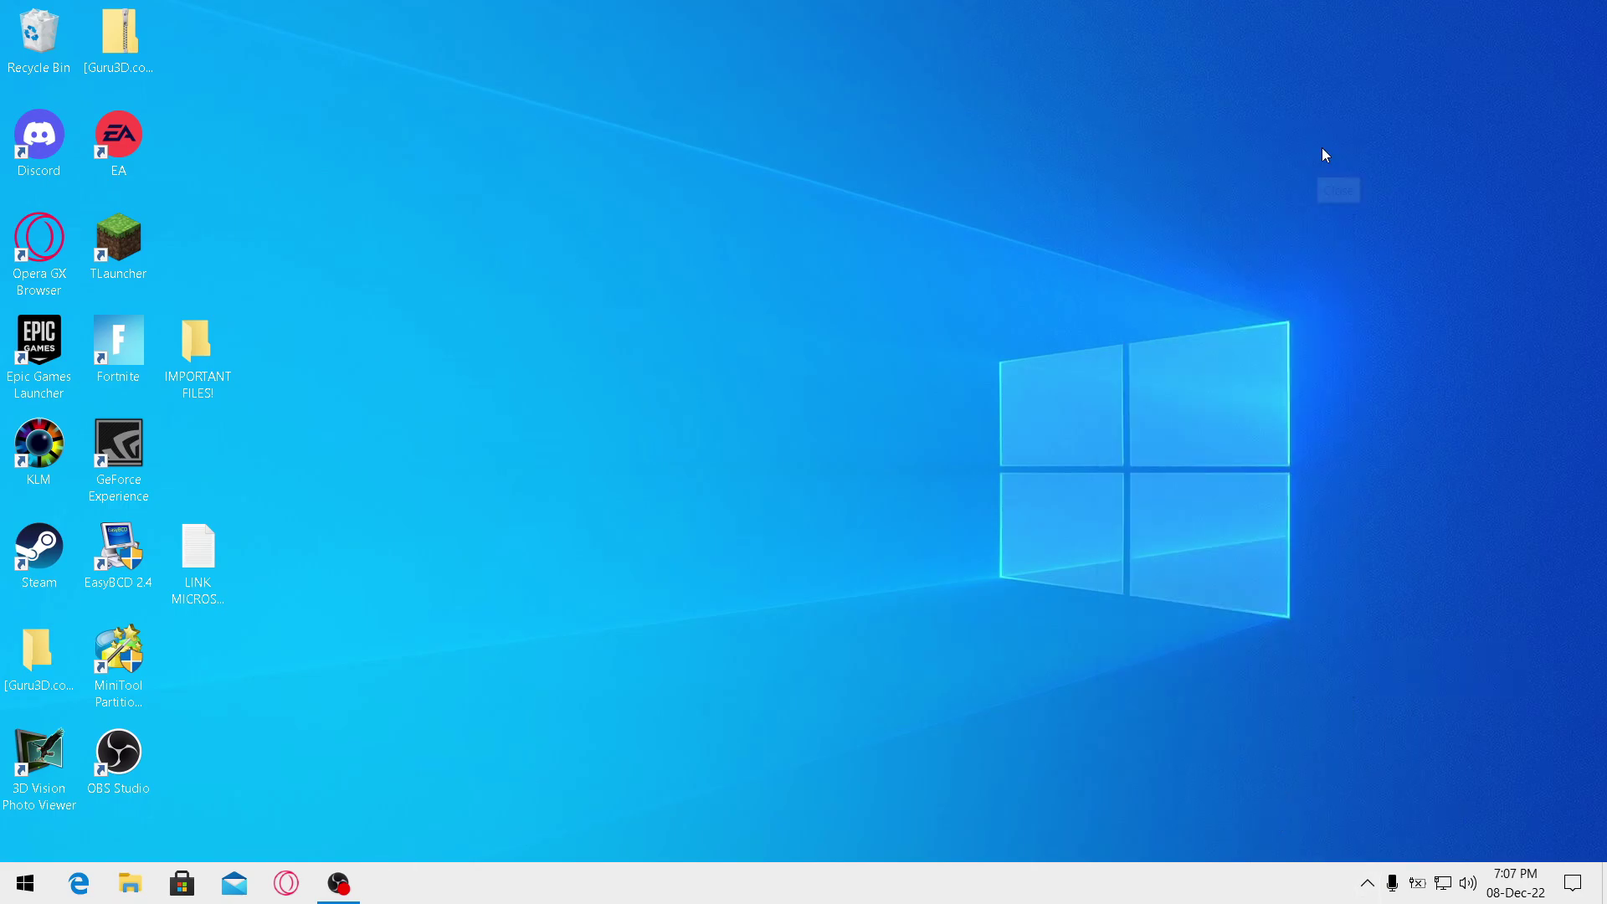
Review the Sound Blaster Cinema entries among the startup programs in Task Manager and close it
left_click(1365, 883)
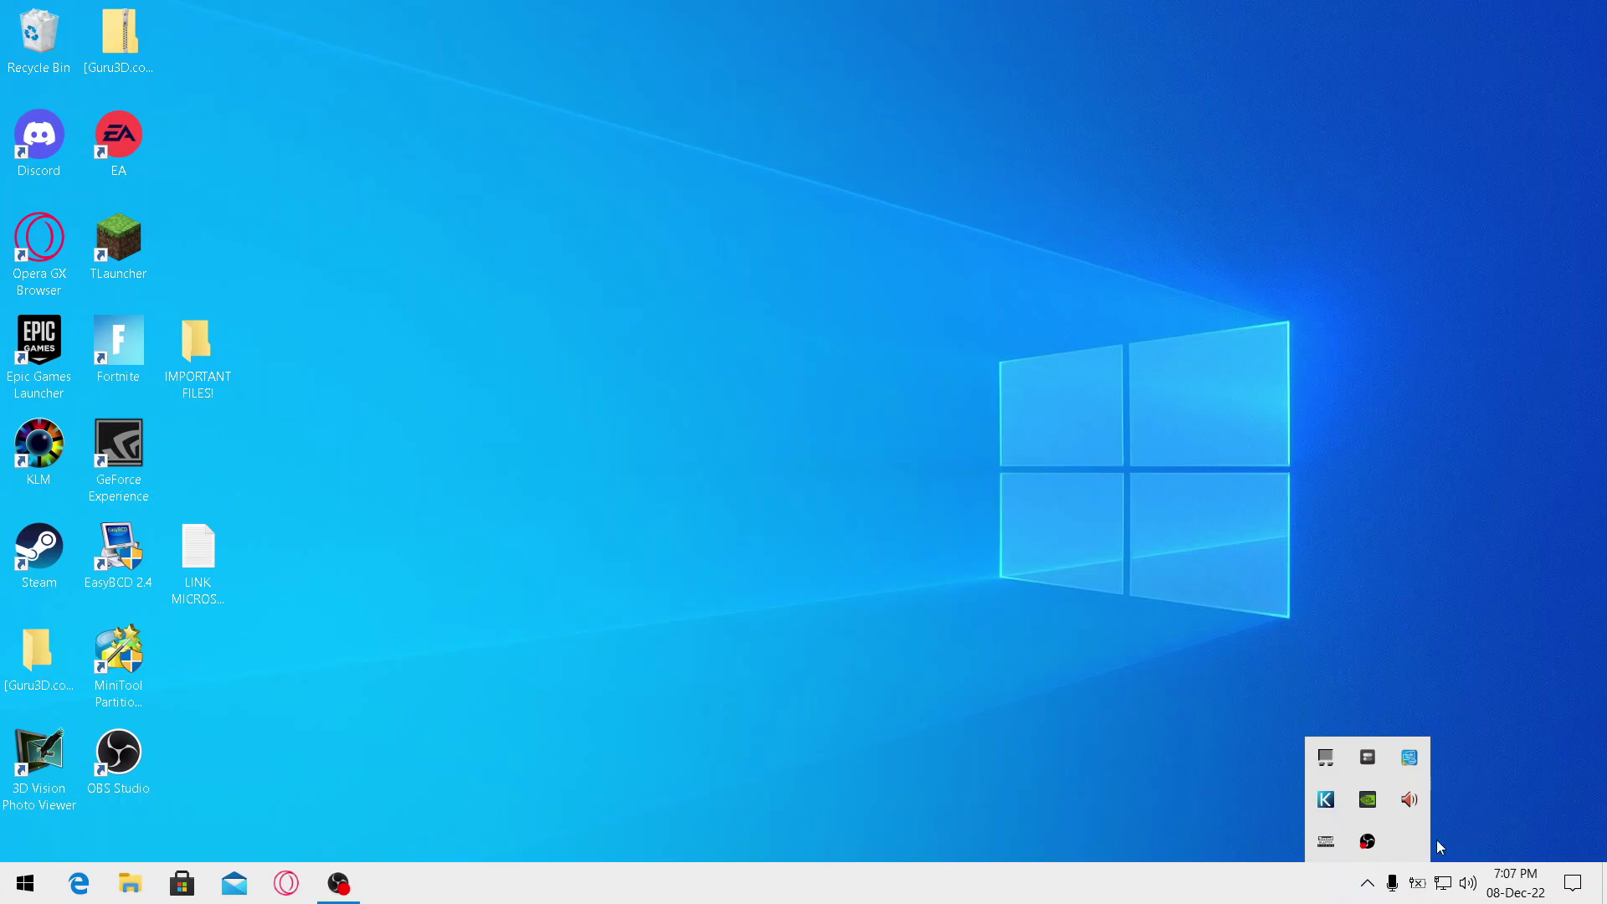
right_click(1018, 889)
left_click(677, 143)
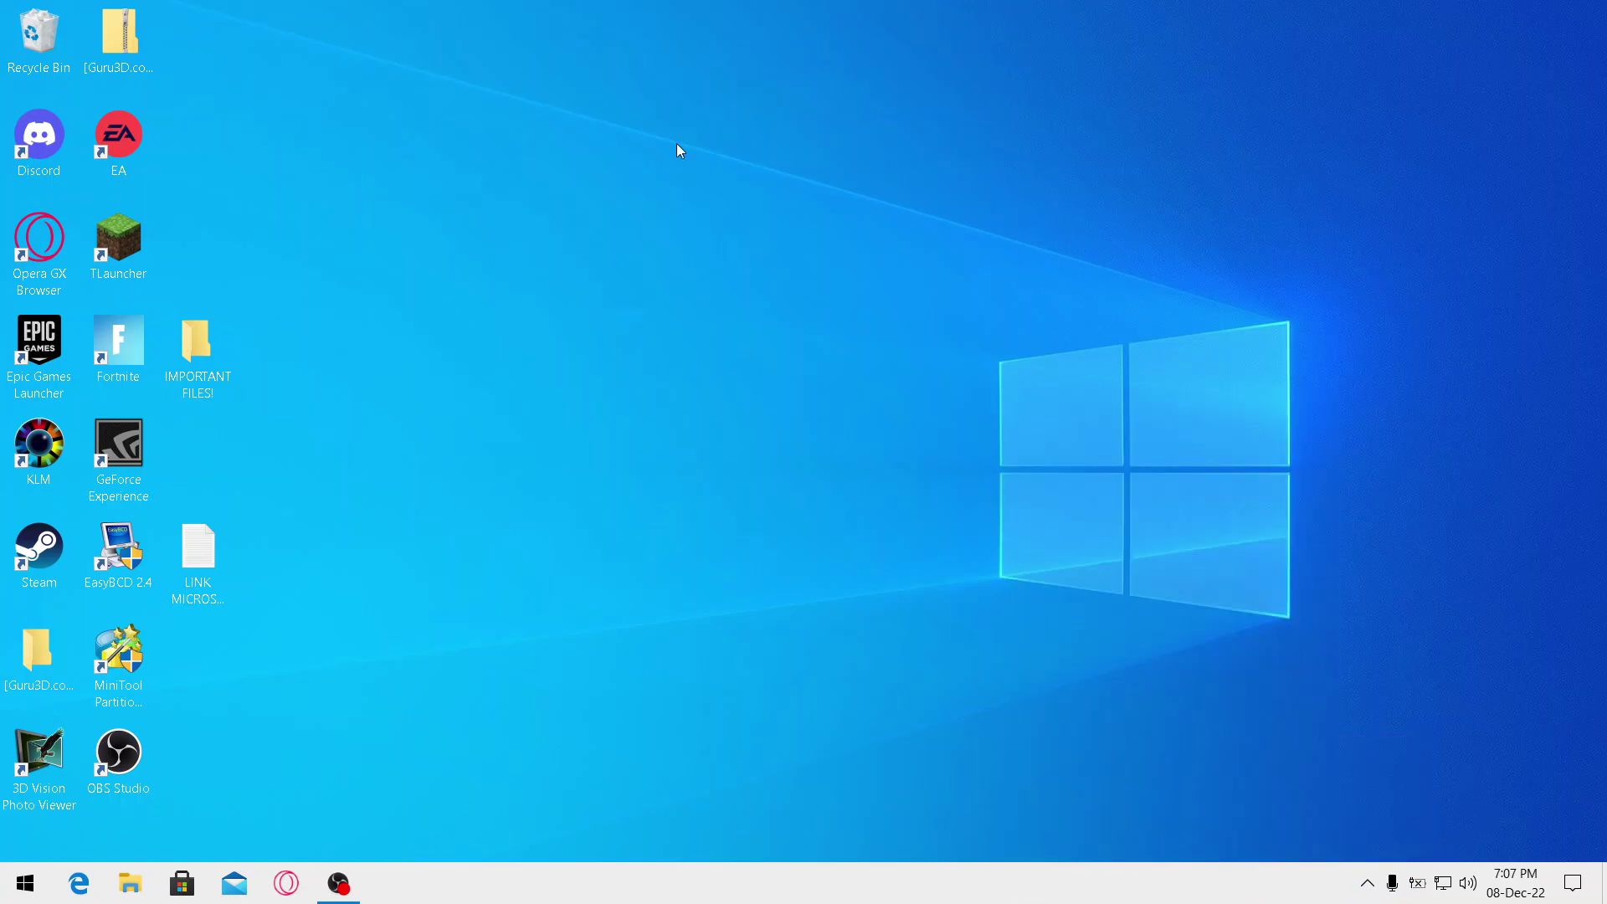
left_click(727, 158)
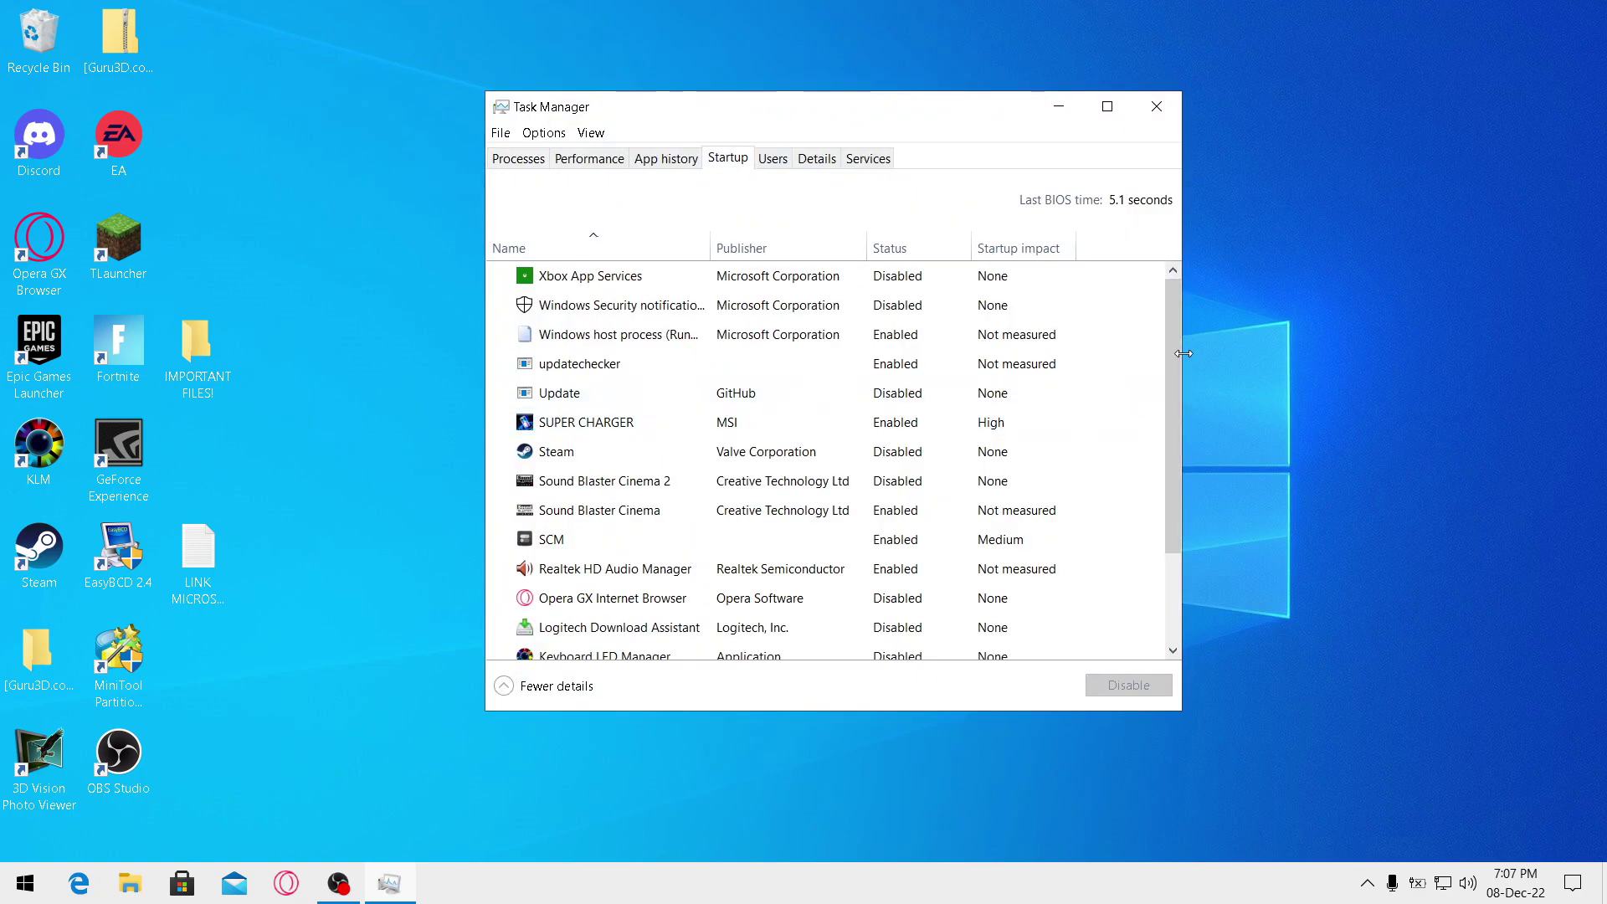
scroll(1174, 399, "down", 5)
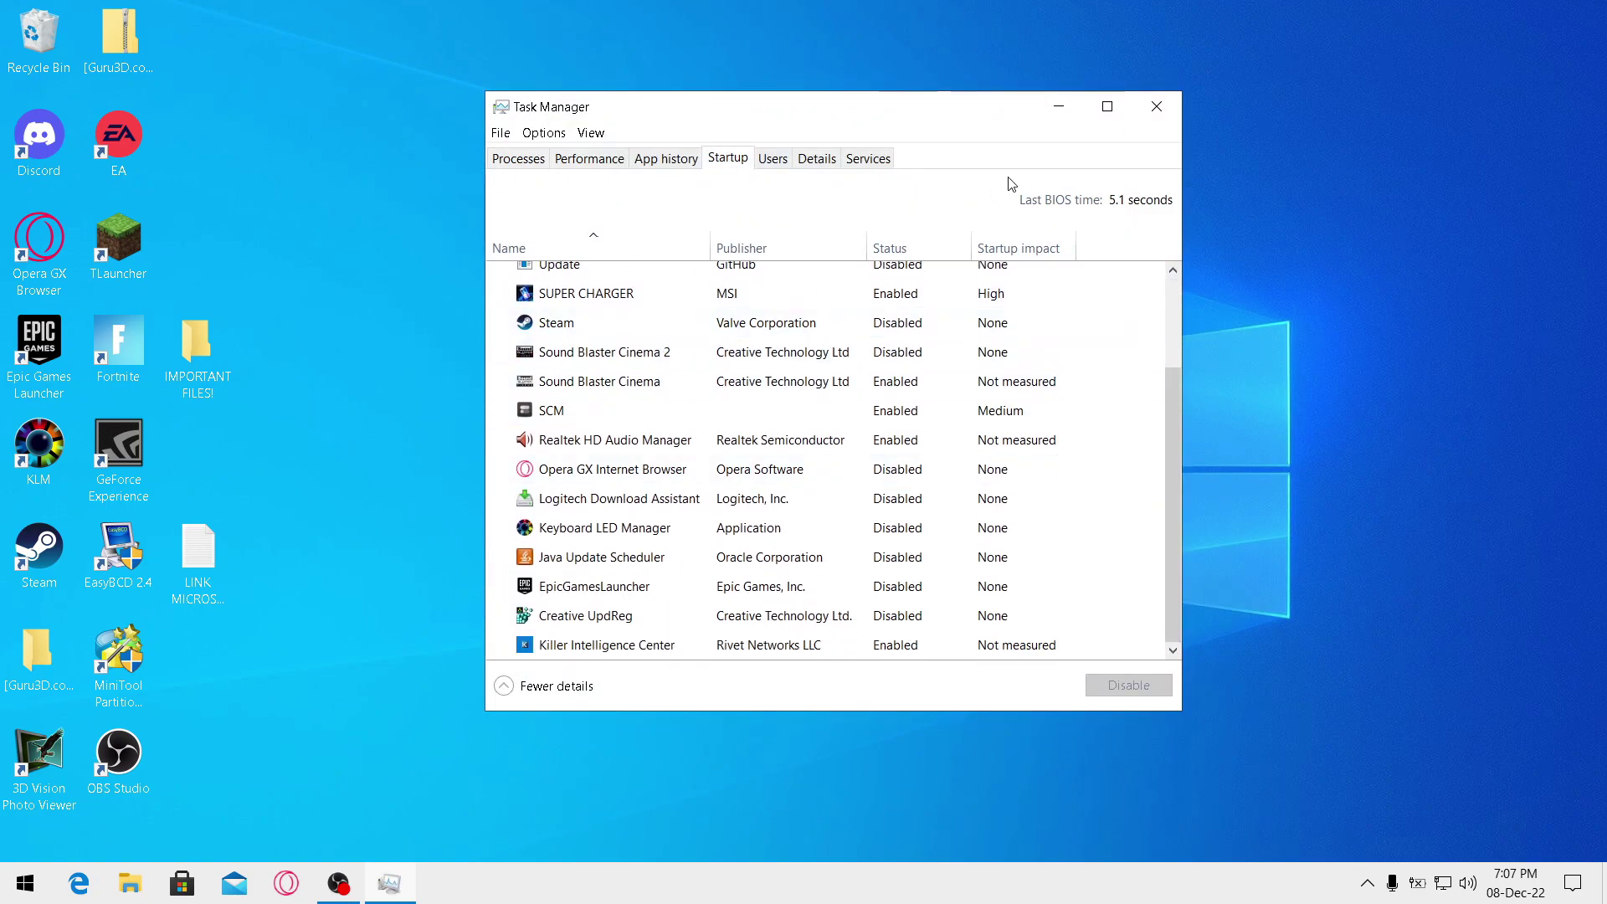
left_click(1156, 107)
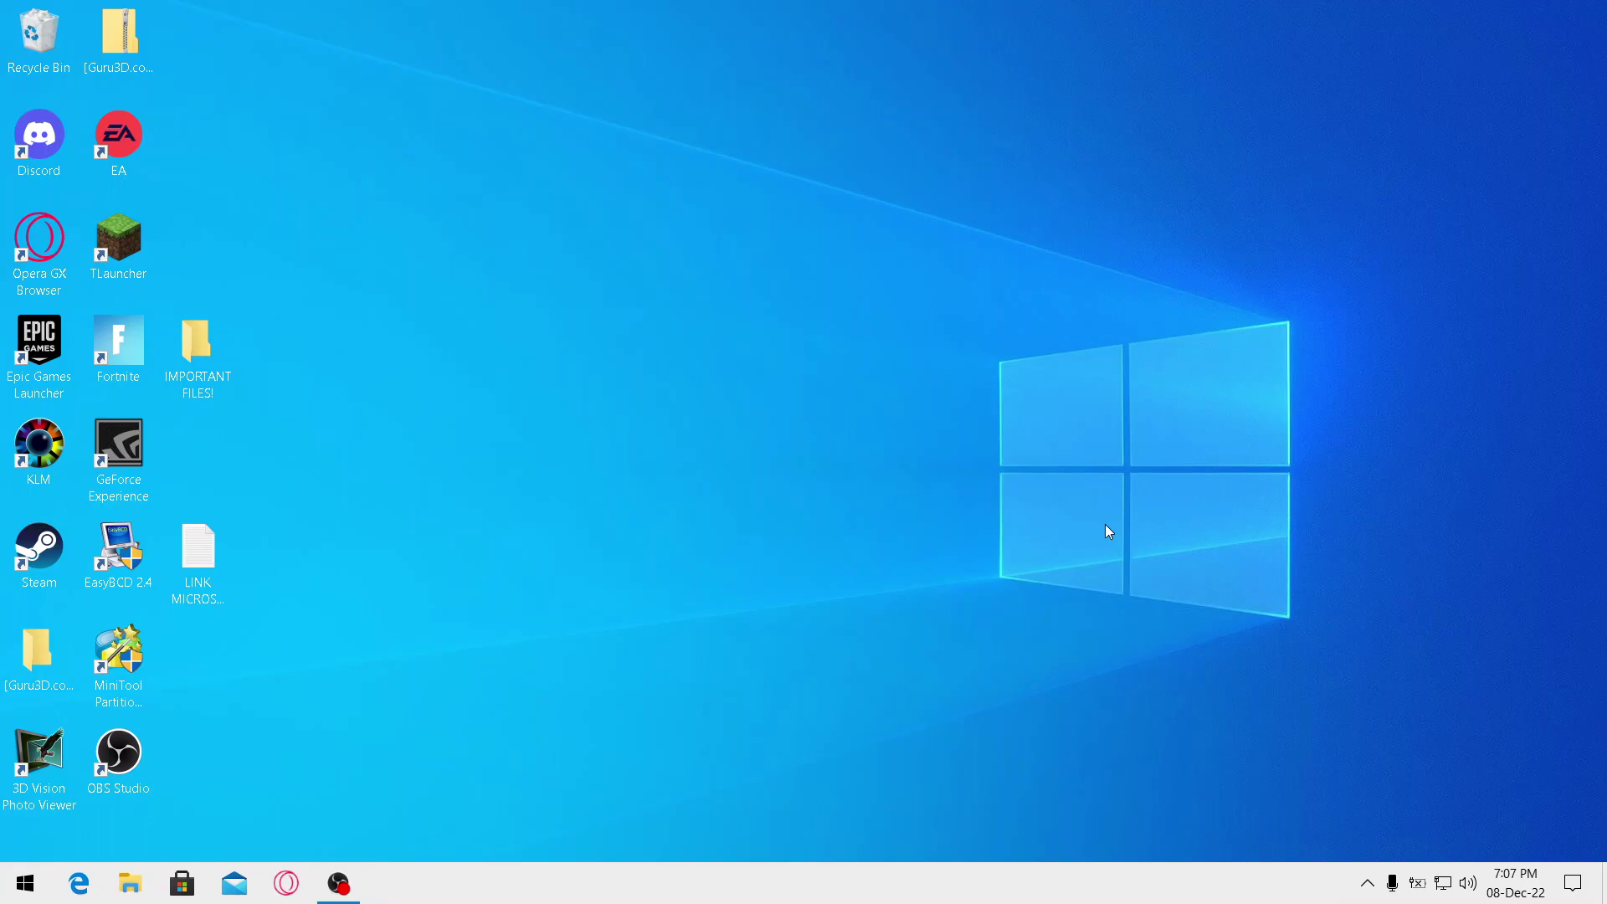
Open Sound Blaster Cinema from the tray, move its window to mid-screen, close it and recheck the hidden tray icons
left_click(1370, 894)
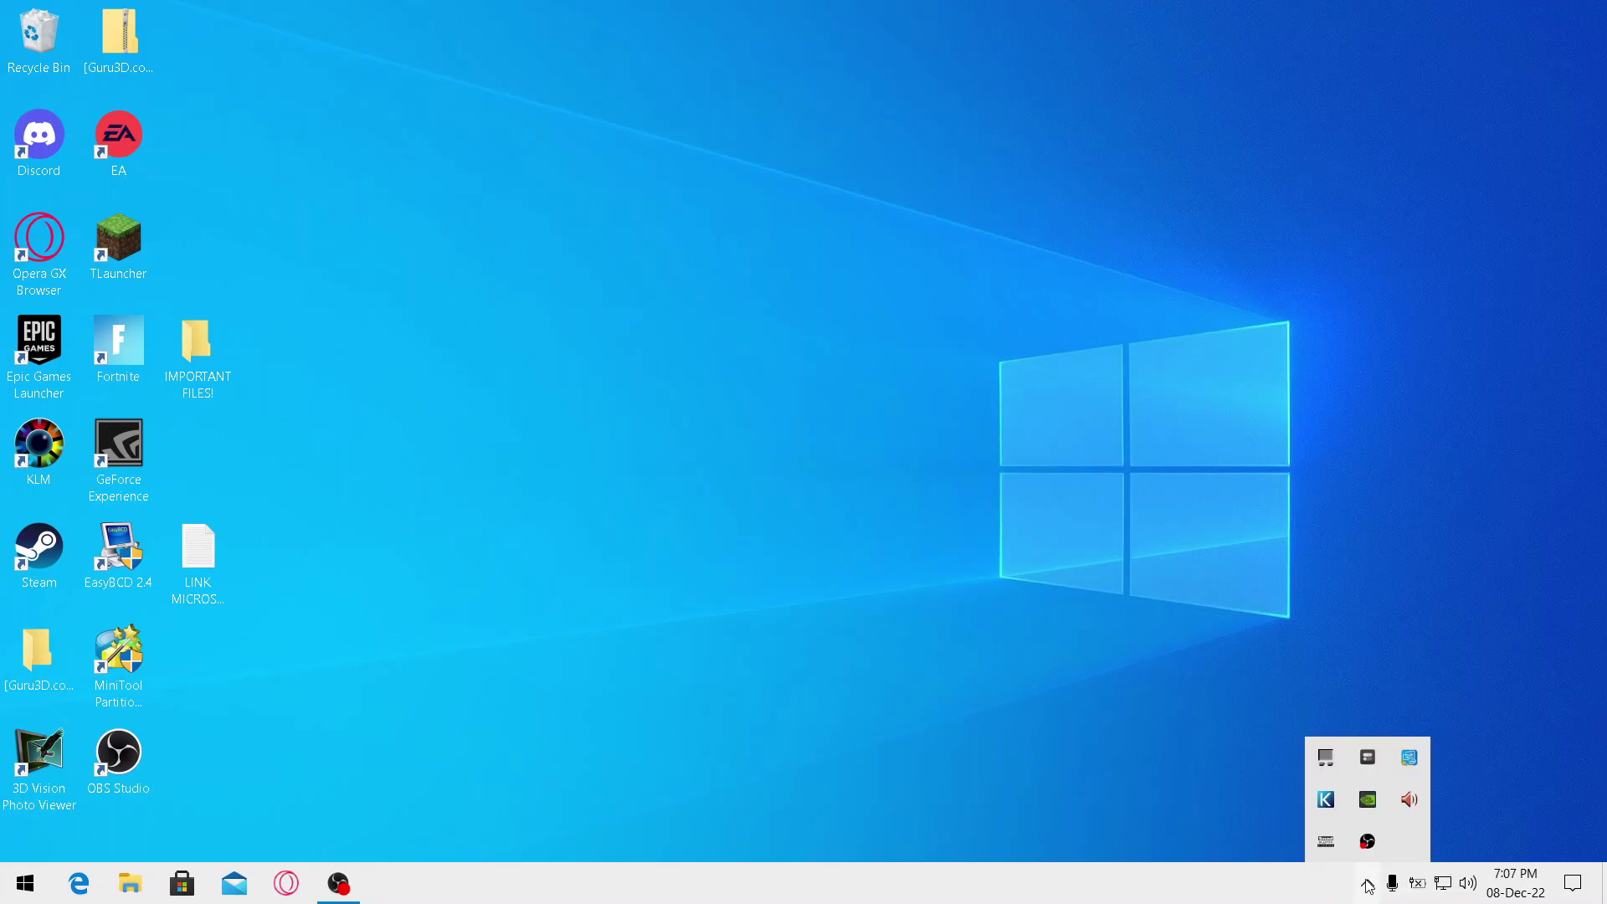
right_click(1329, 843)
left_click(1279, 813)
left_click_drag(1209, 165, 873, 108)
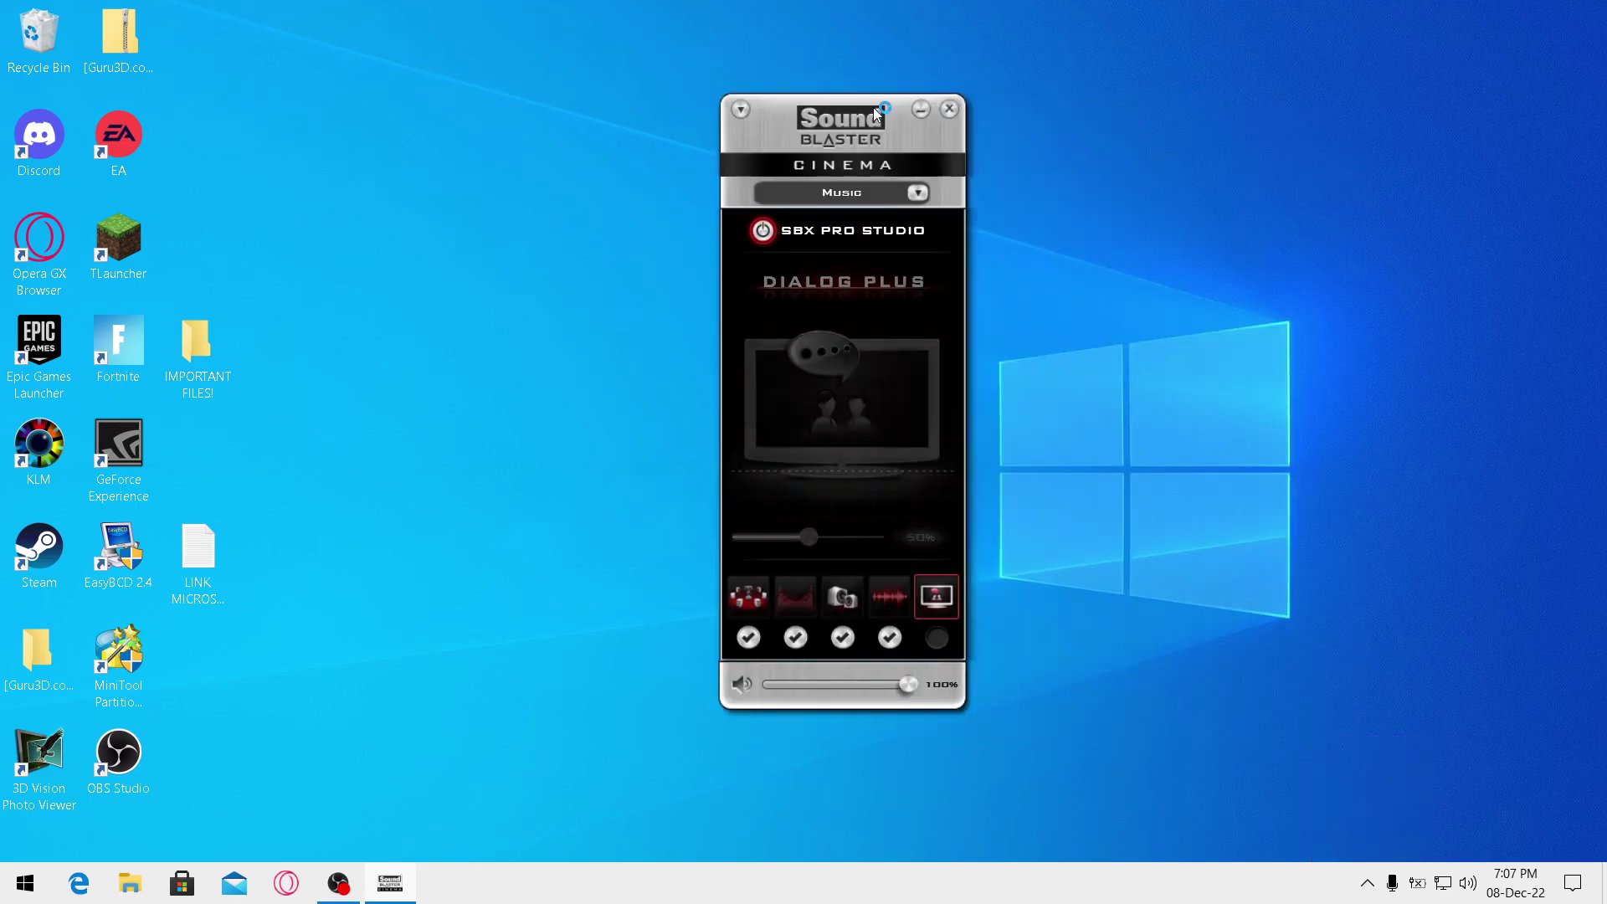
left_click(952, 109)
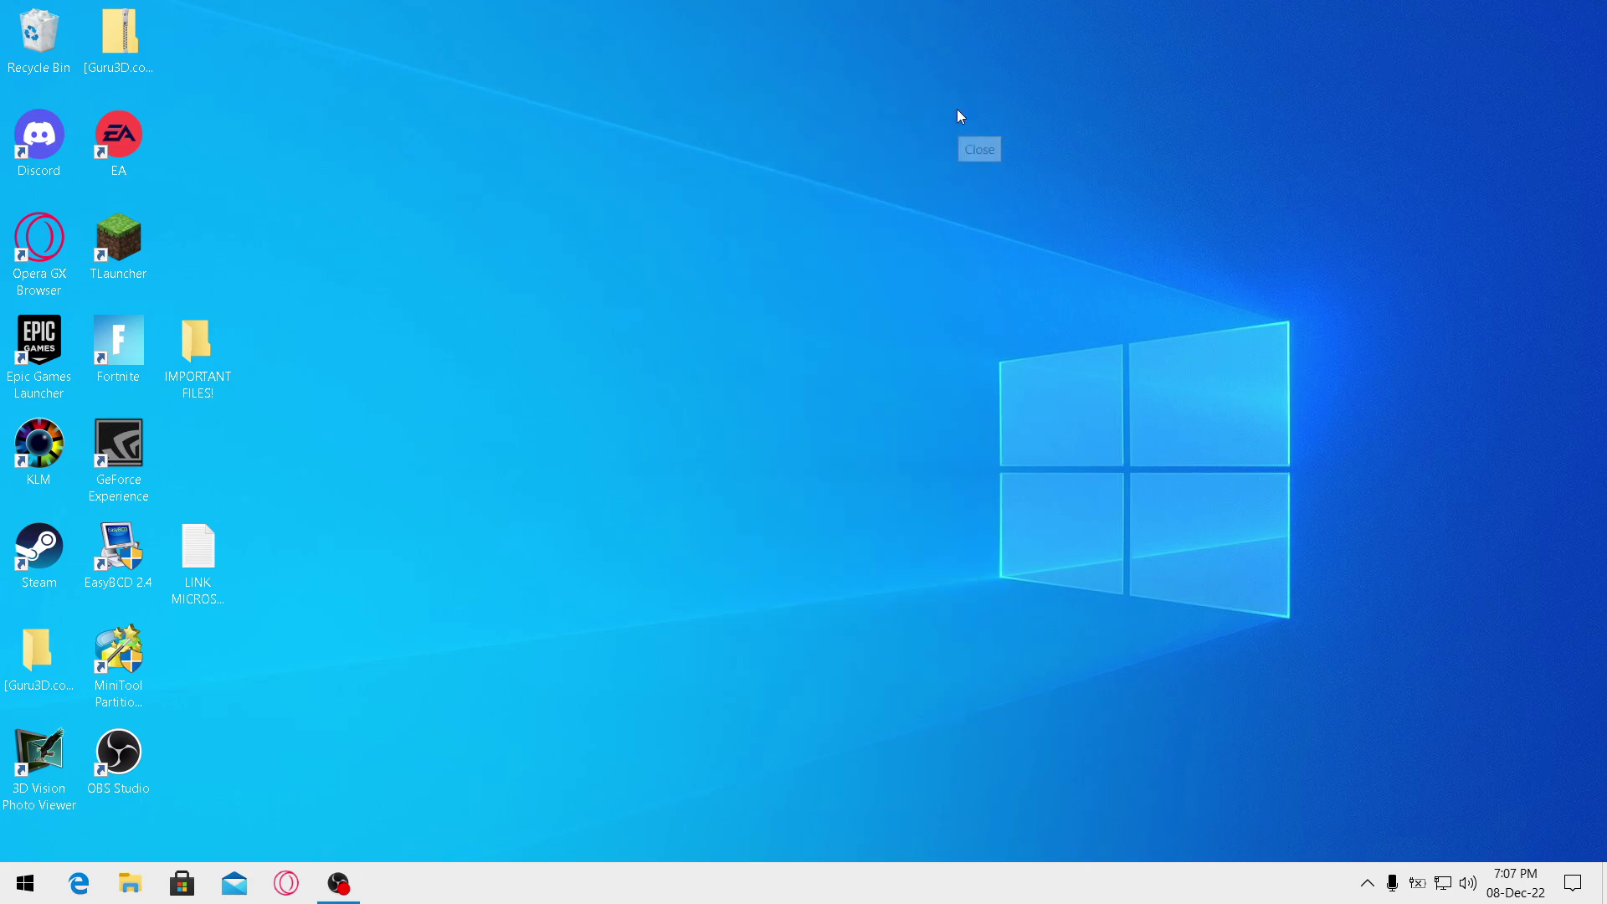
left_click(1368, 884)
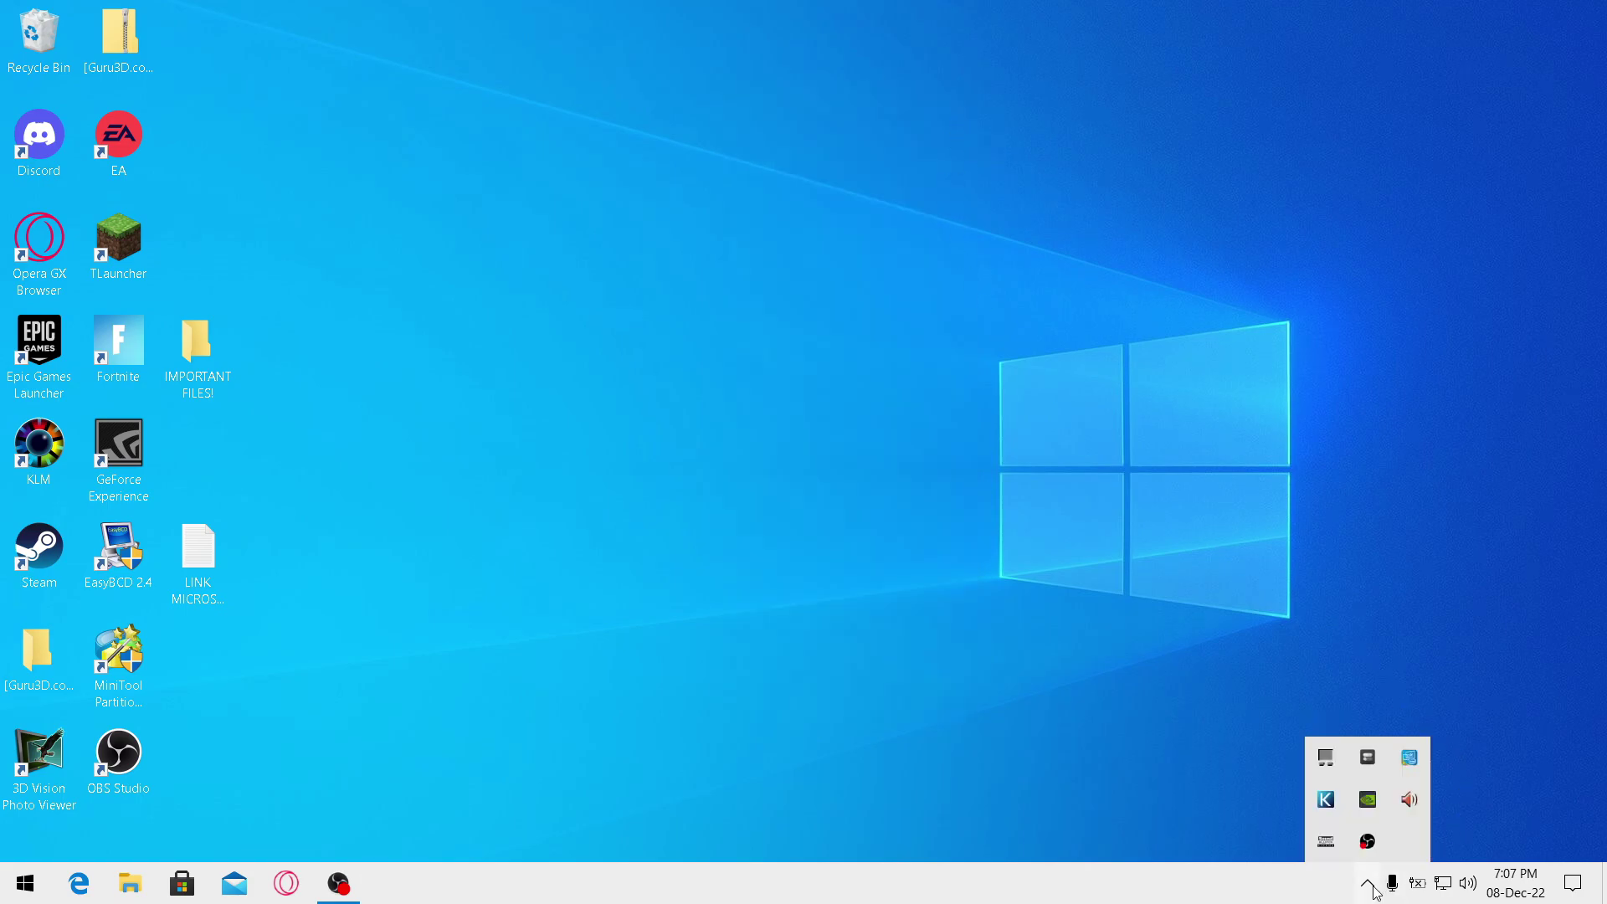
left_click(960, 668)
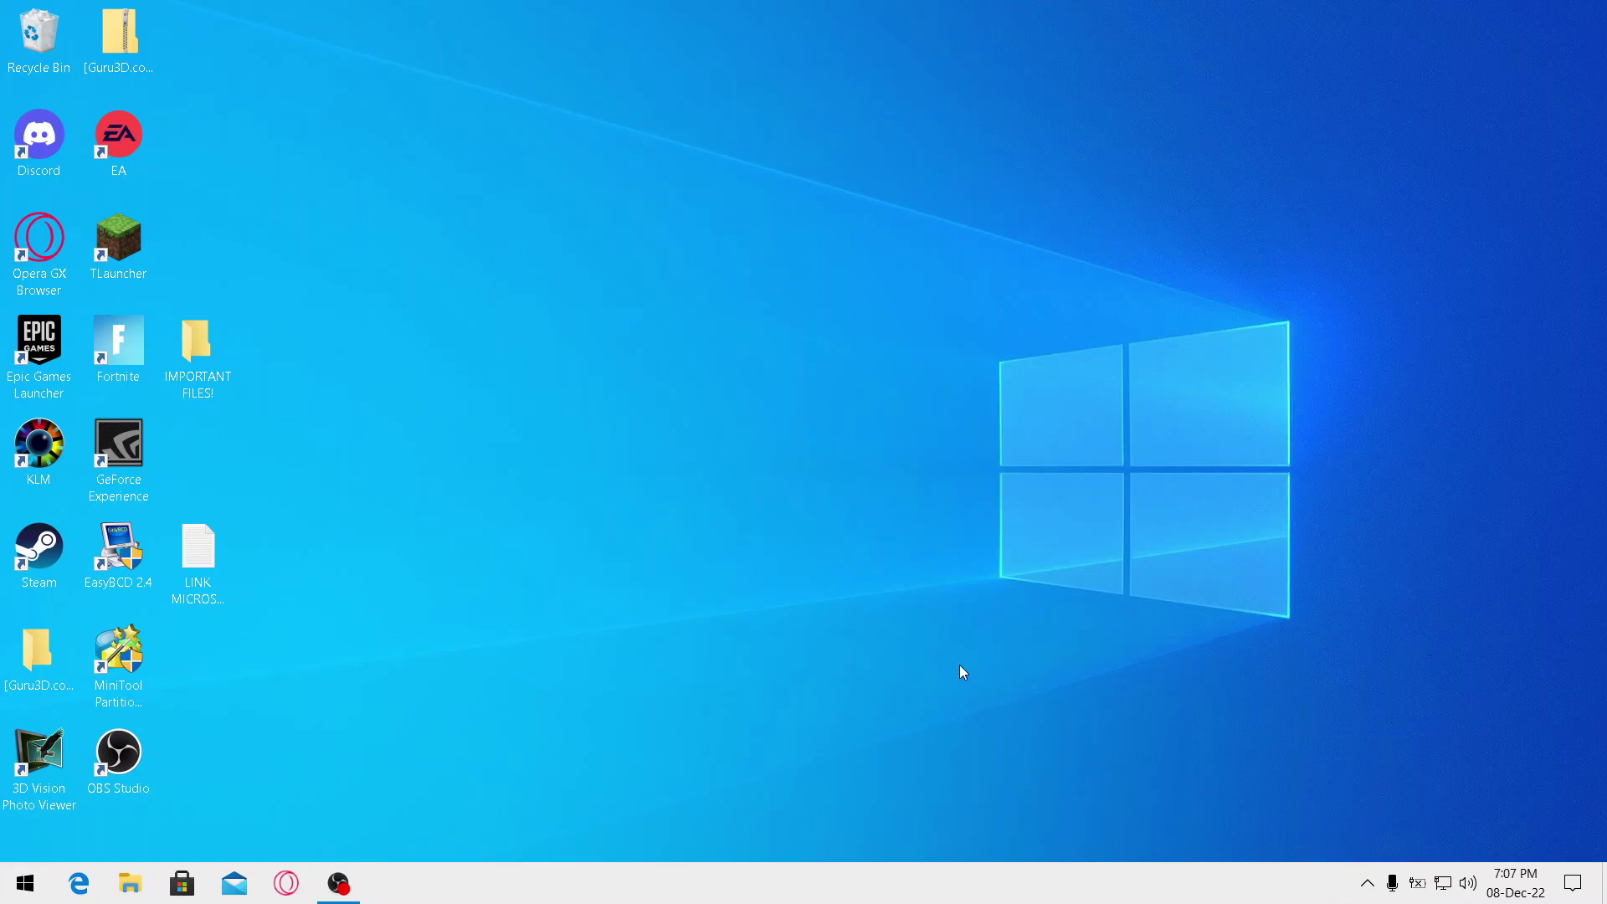